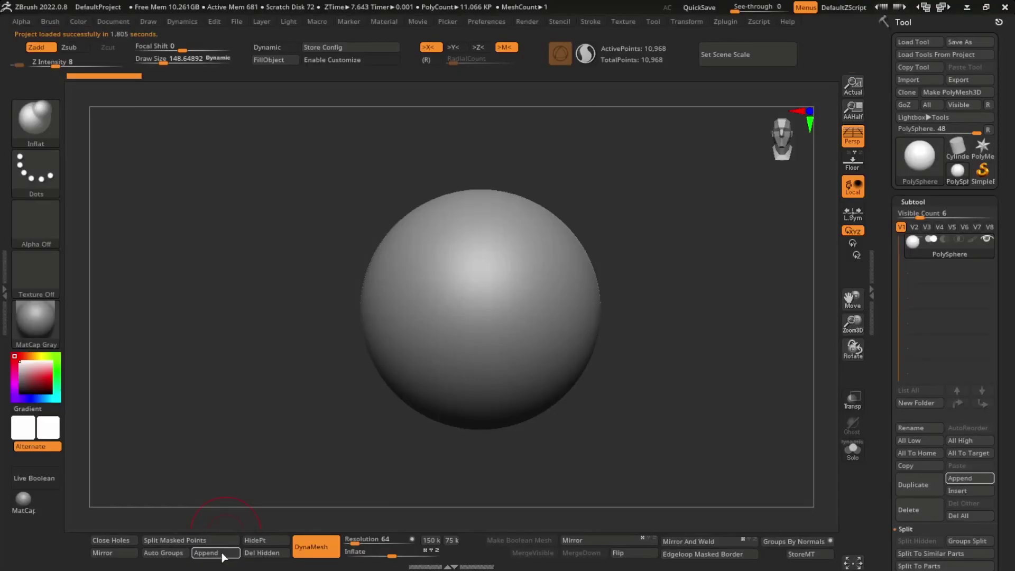
Append a Cube3D subtool and delete the original PolySphere subtool
{"action": "left_click", "coordinate": [221, 553]}
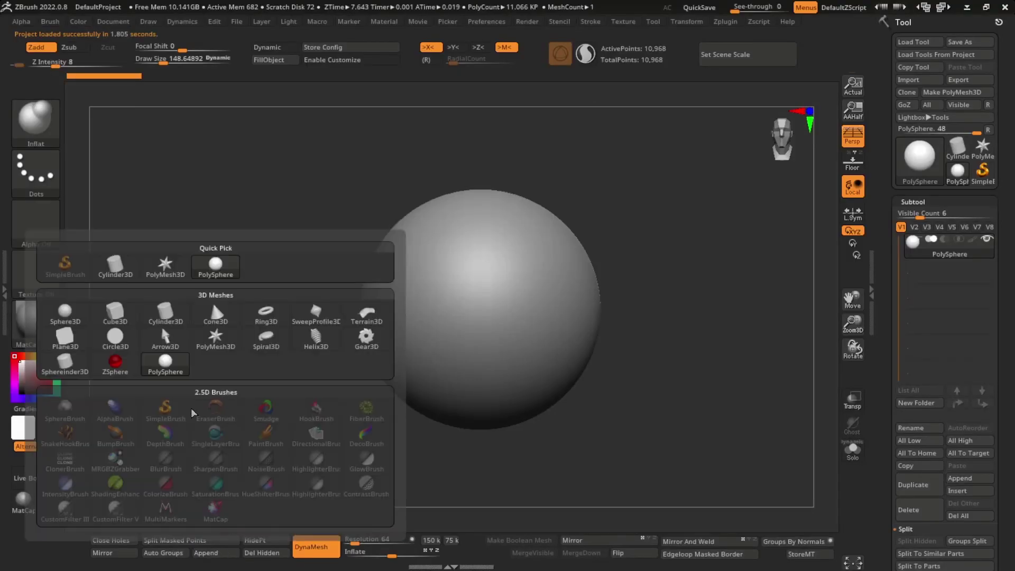
{"action": "left_click", "coordinate": [122, 315]}
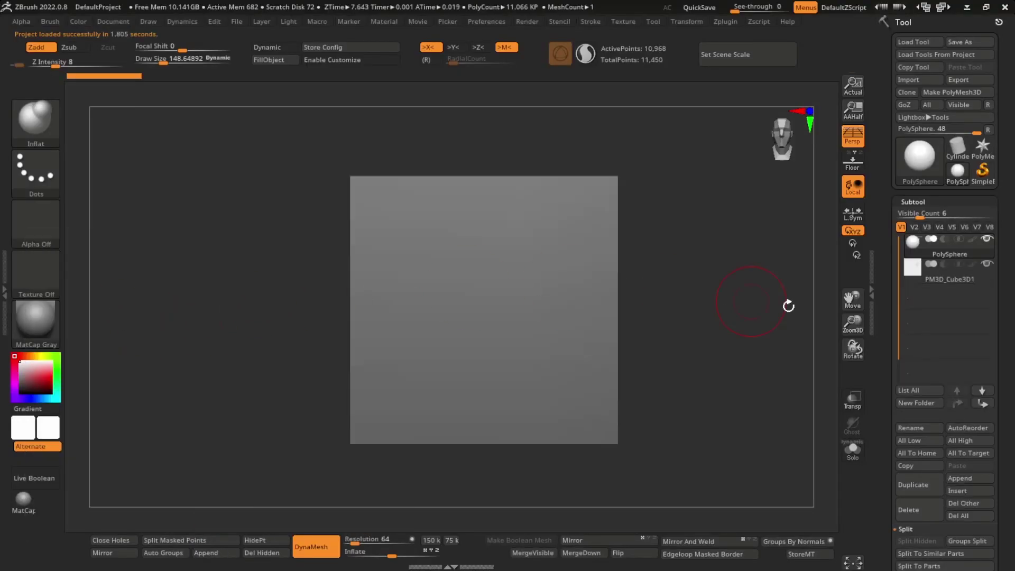
{"action": "left_click", "coordinate": [922, 510]}
{"action": "left_click", "coordinate": [794, 540]}
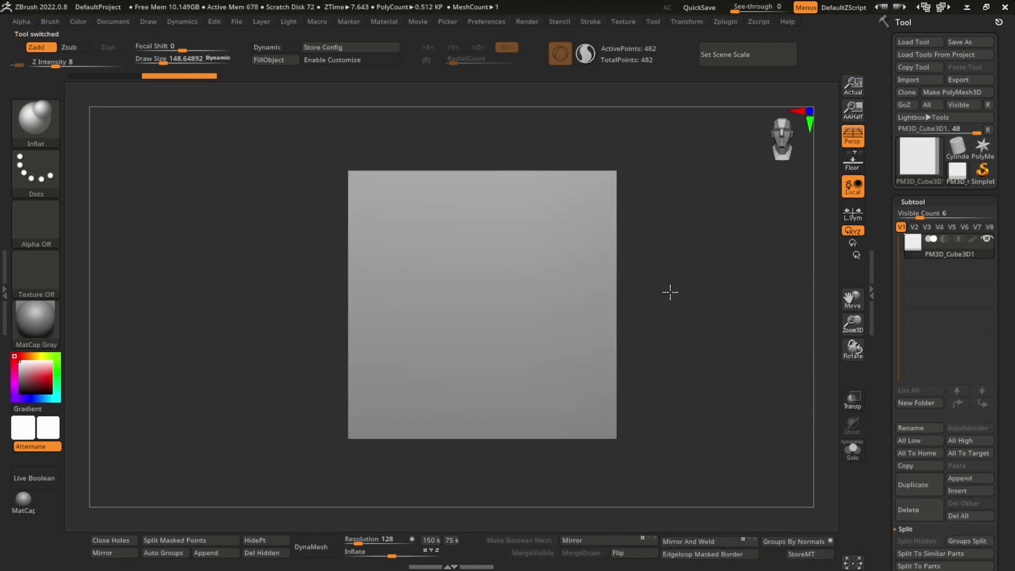
Scale the cube down along its Y axis into a thin flat slab
{"action": "key", "text": "w"}
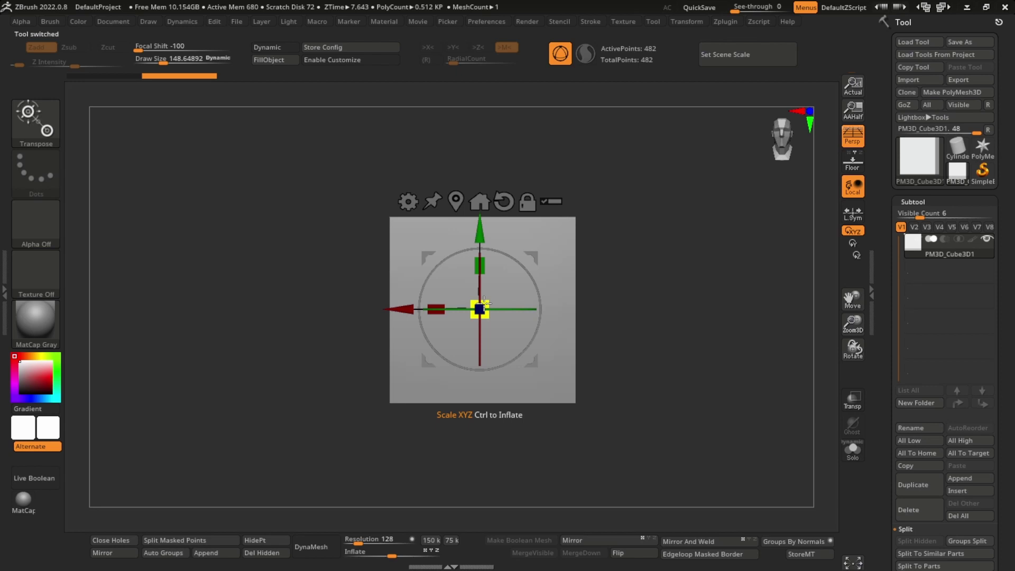
{"action": "right_click_drag", "start_coordinate": [559, 263], "coordinate": [512, 302], "text": "ctrl"}
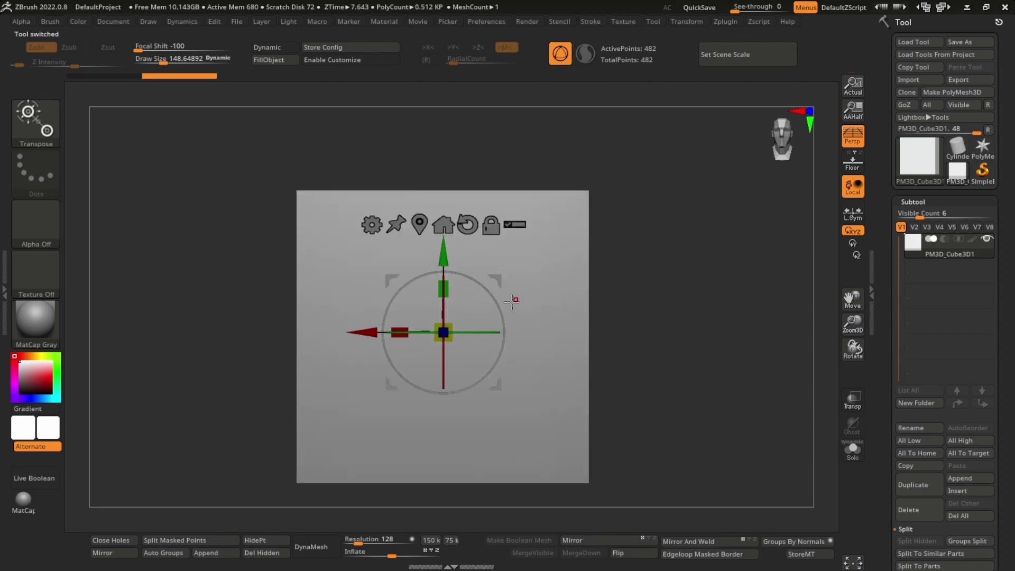
{"action": "left_click_drag", "start_coordinate": [448, 284], "coordinate": [460, 446]}
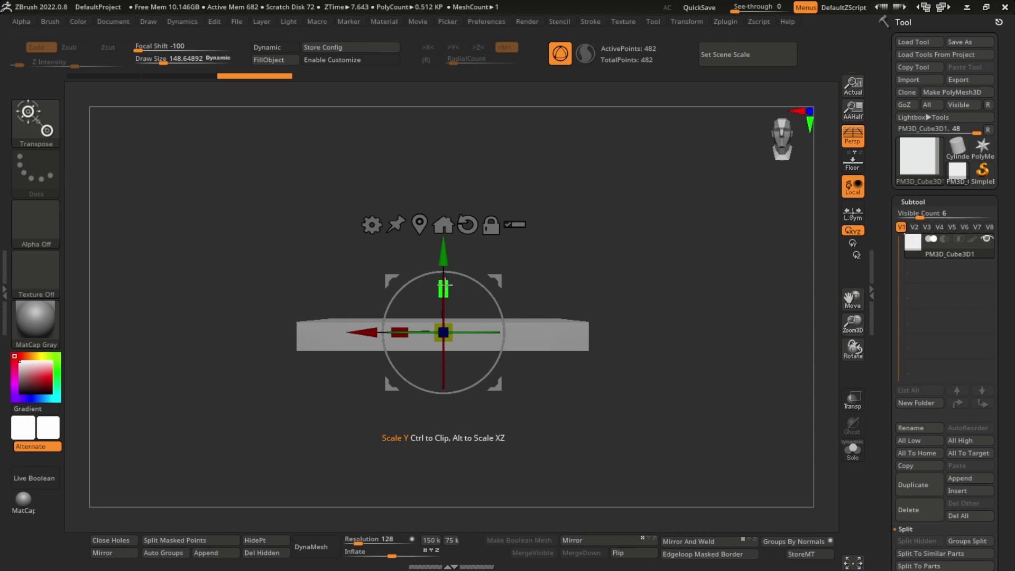
{"action": "left_click_drag", "start_coordinate": [446, 286], "coordinate": [448, 306]}
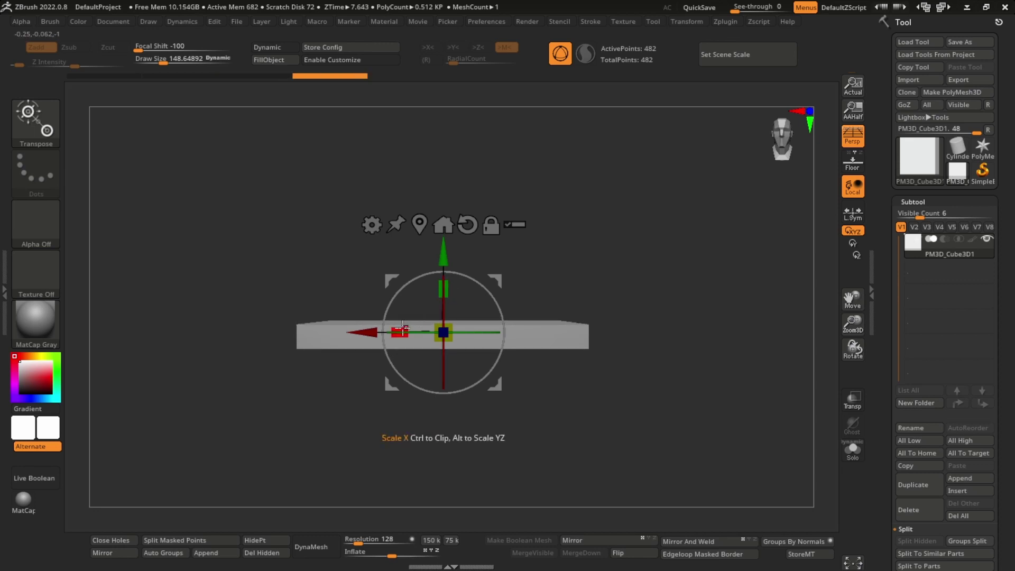
Scale the slab along X and Z into a rectangular plate wider than it is deep
{"action": "left_click_drag", "start_coordinate": [400, 329], "coordinate": [324, 313]}
{"action": "right_click_drag", "start_coordinate": [579, 317], "coordinate": [606, 417]}
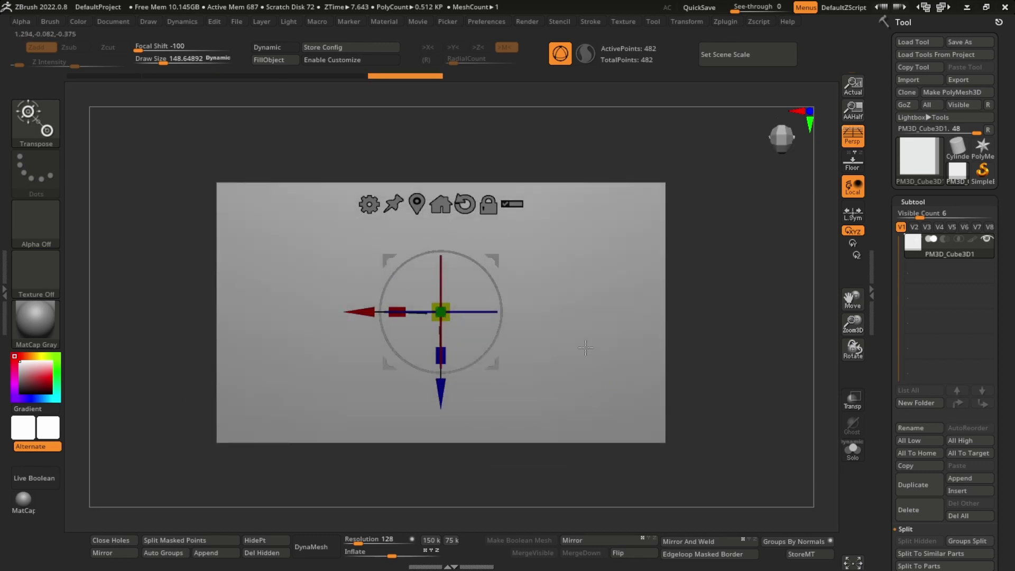
{"action": "right_click_drag", "start_coordinate": [586, 346], "coordinate": [586, 301], "text": "ctrl"}
{"action": "left_click_drag", "start_coordinate": [499, 392], "coordinate": [503, 408]}
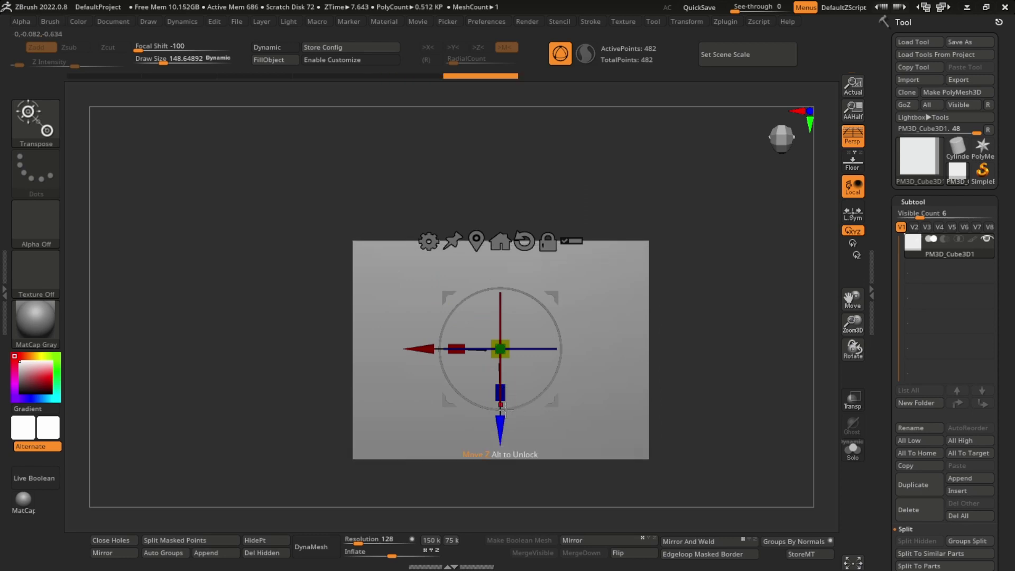
{"action": "left_click_drag", "start_coordinate": [457, 343], "coordinate": [445, 345]}
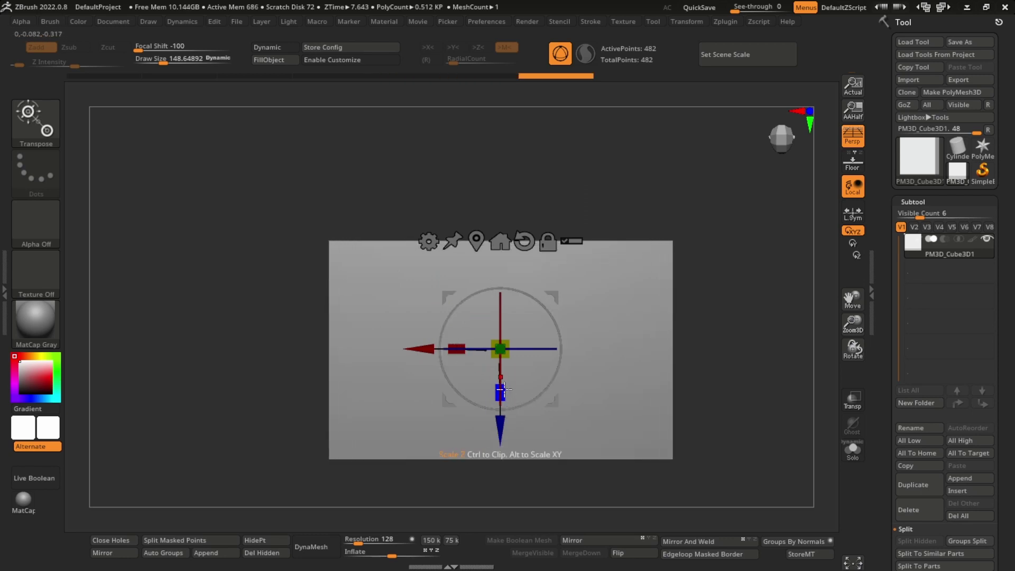
{"action": "left_click_drag", "start_coordinate": [500, 392], "coordinate": [508, 399]}
{"action": "key", "text": "q"}
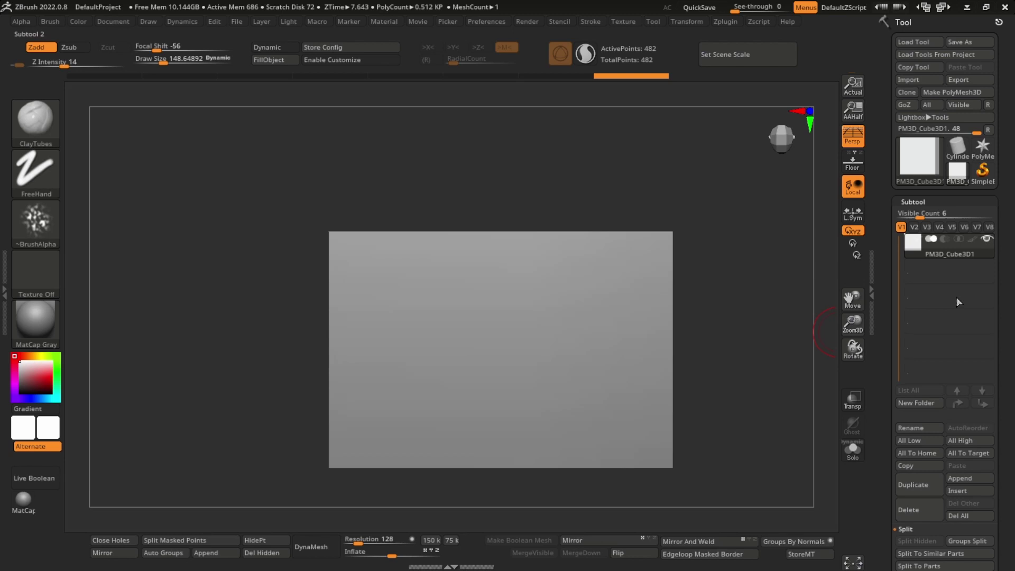
Duplicate the plate subtool and rename the copy sculpt
{"action": "key", "text": "shift+f"}
{"action": "key", "text": "shift+f"}
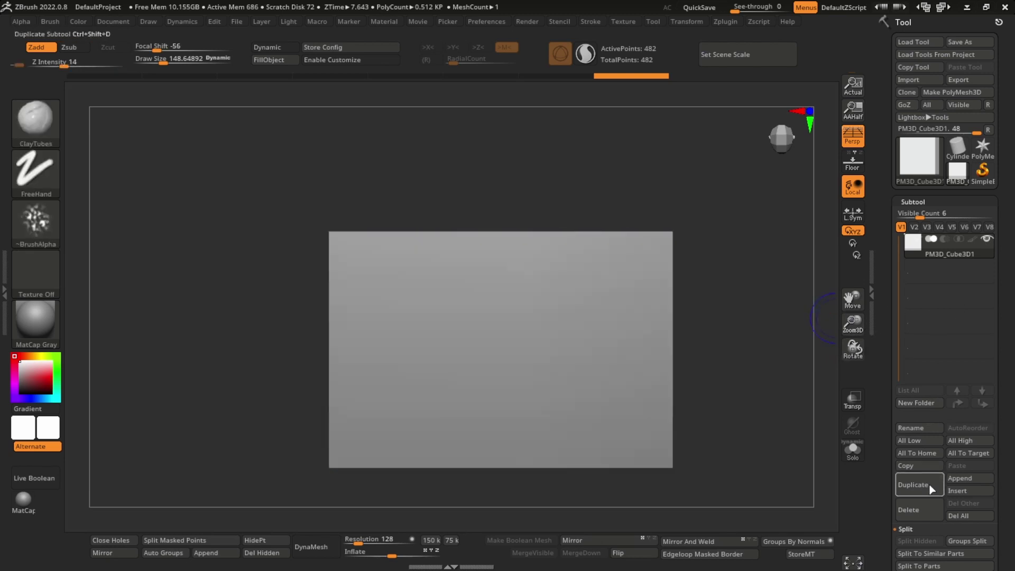
{"action": "left_click", "coordinate": [928, 484]}
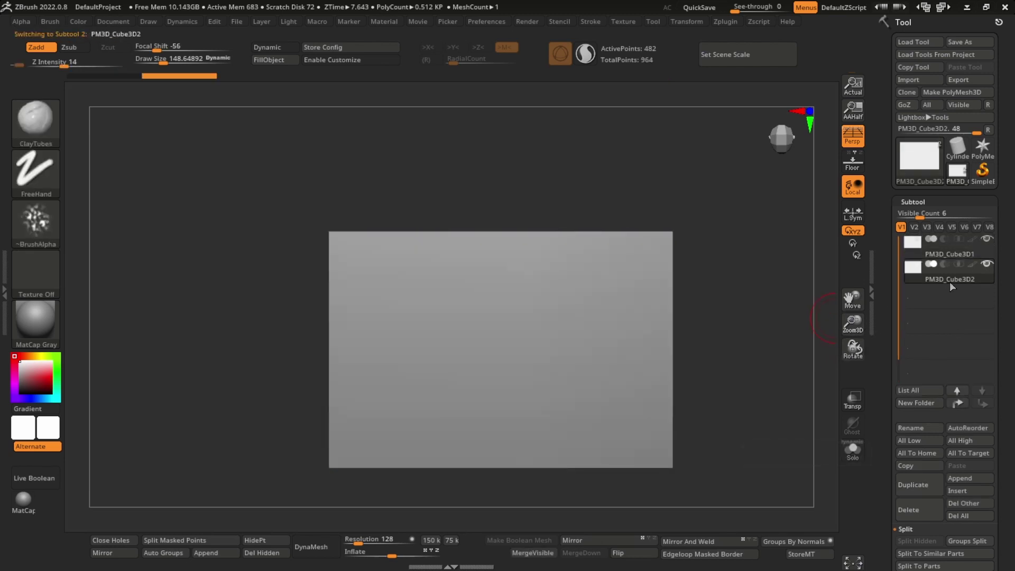
{"action": "left_click", "coordinate": [918, 427]}
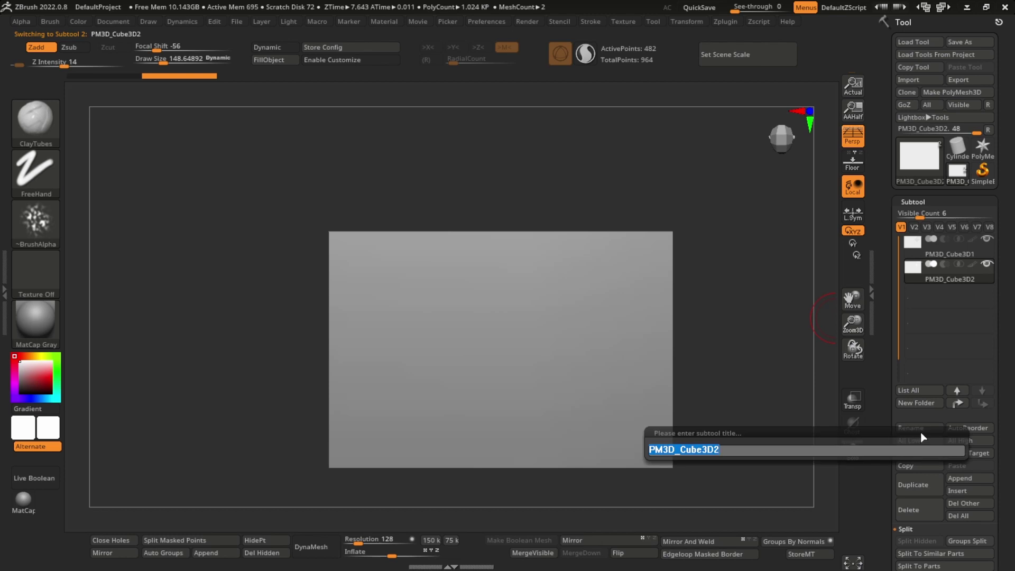
{"action": "type", "text": "sculpt"}
{"action": "key", "text": "Return"}
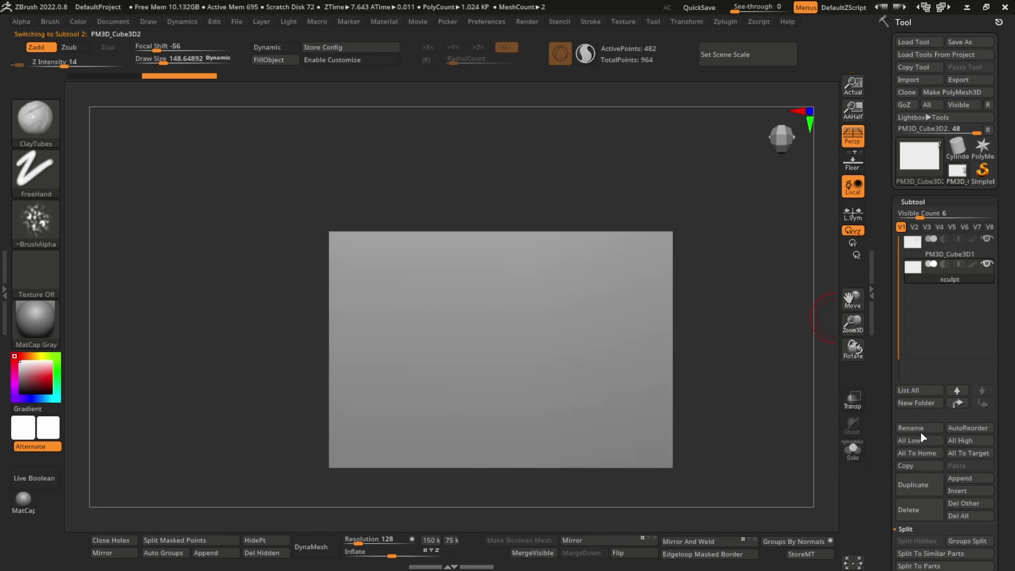
Fill the sculpt subtool with a muted pink, RGB 207, 163, 163
{"action": "left_click", "coordinate": [29, 368]}
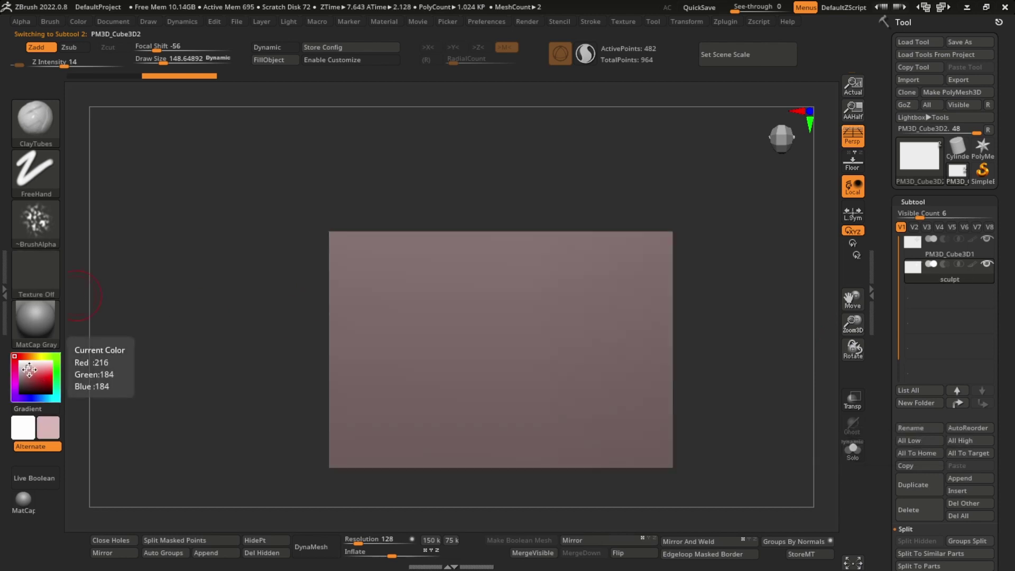
{"action": "left_click", "coordinate": [29, 369]}
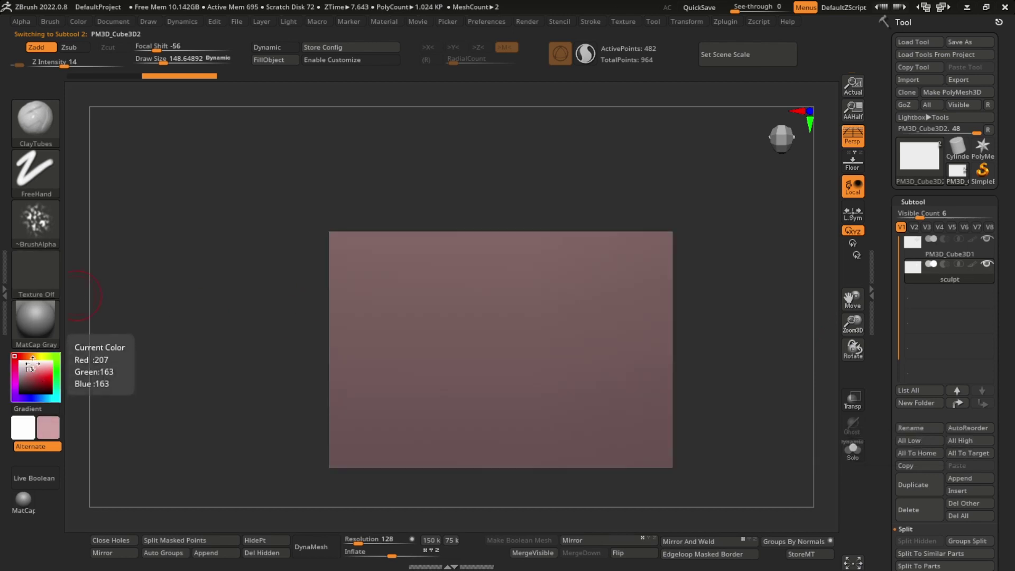
{"action": "left_click", "coordinate": [280, 60]}
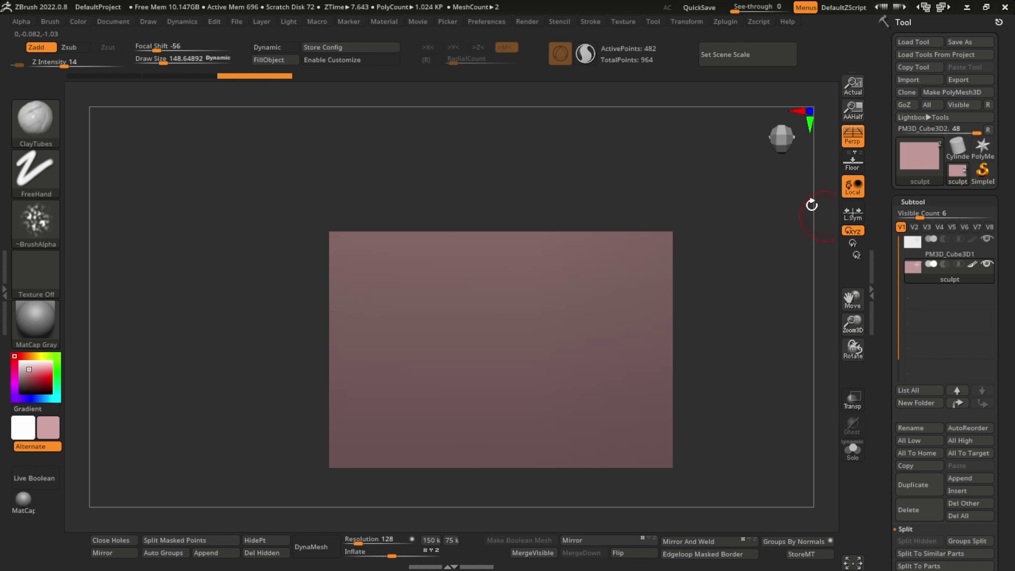
{"action": "left_click", "coordinate": [52, 221]}
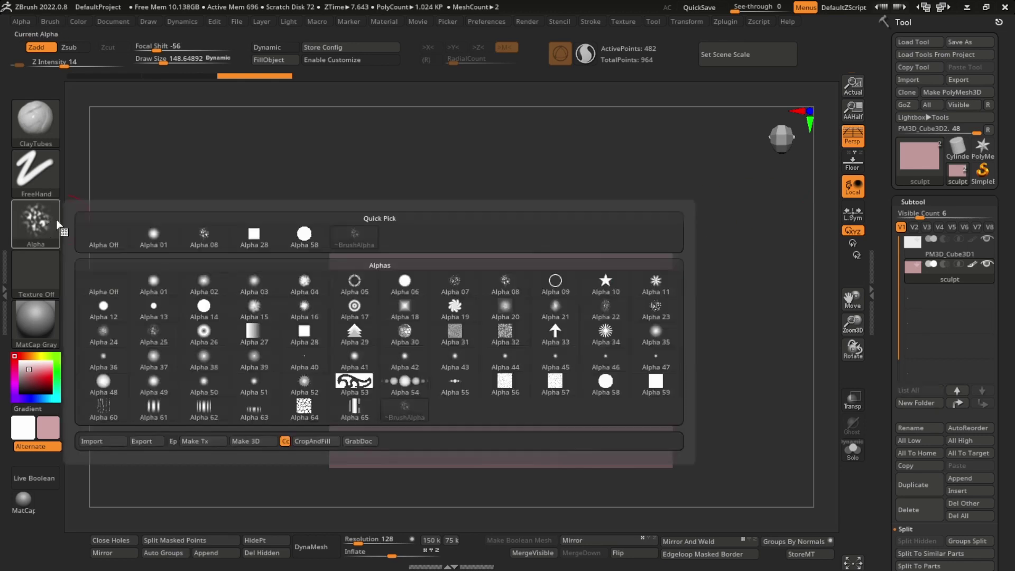
{"action": "left_click", "coordinate": [106, 236]}
Set the DynaMesh resolution to 200 and convert the sculpt subtool to a DynaMesh
{"action": "key", "text": "shift+f"}
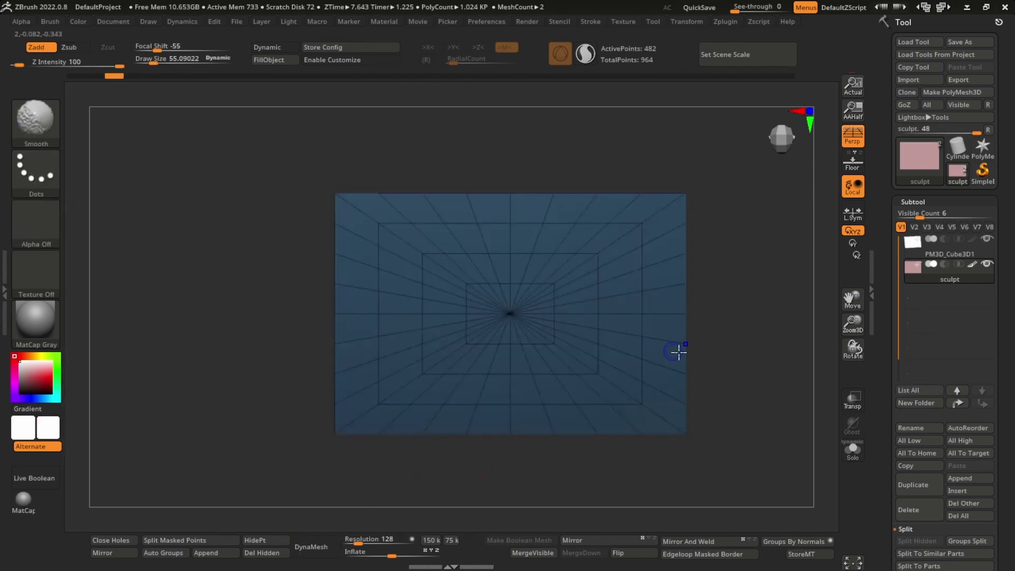
{"action": "key", "text": "shift+f"}
{"action": "key", "text": "f"}
{"action": "key", "text": "f"}
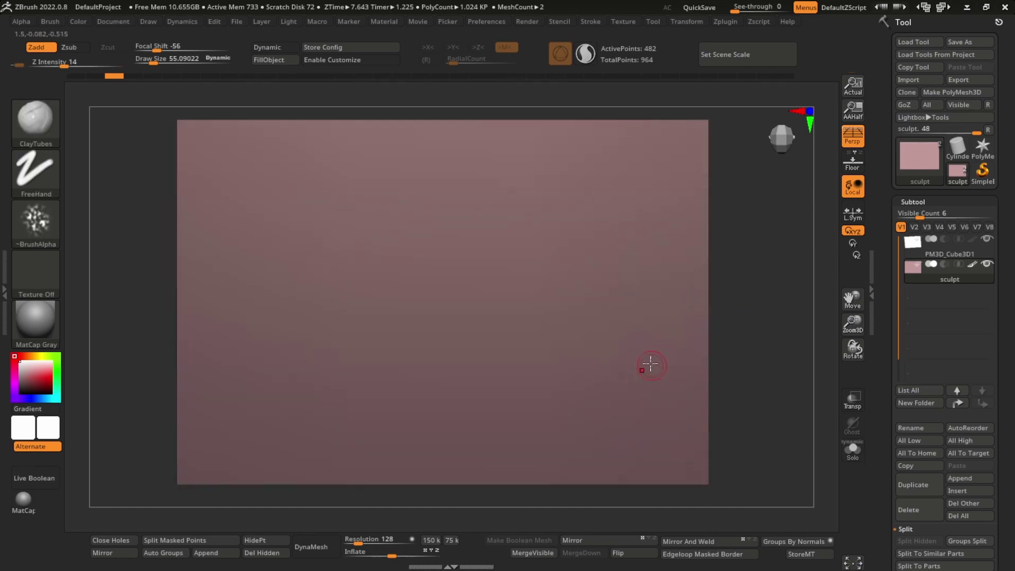
{"action": "key", "text": "f"}
{"action": "right_click_drag", "start_coordinate": [621, 333], "coordinate": [679, 323], "text": "alt"}
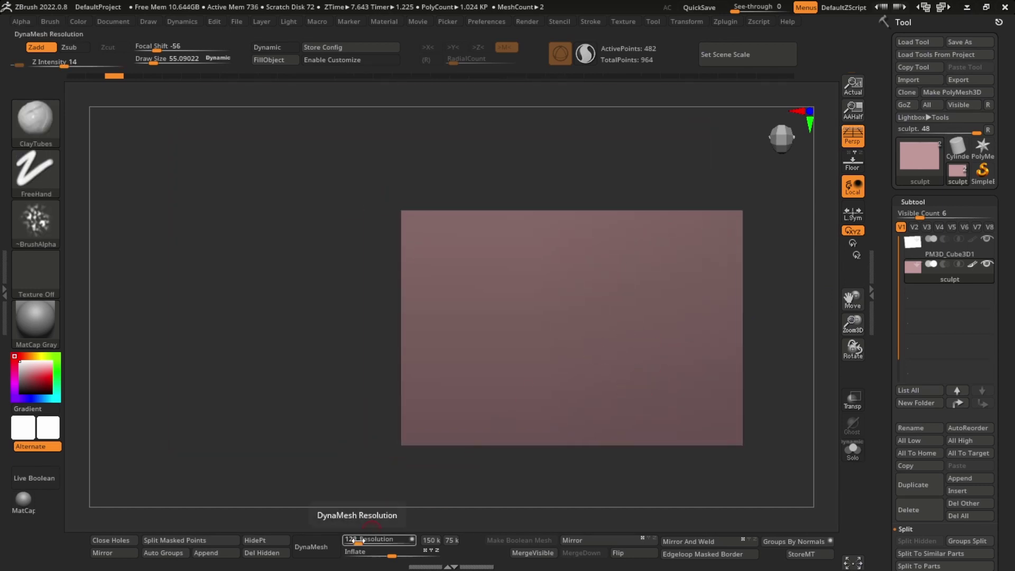
{"action": "left_click_drag", "start_coordinate": [359, 541], "coordinate": [364, 542]}
{"action": "key", "text": "Return"}
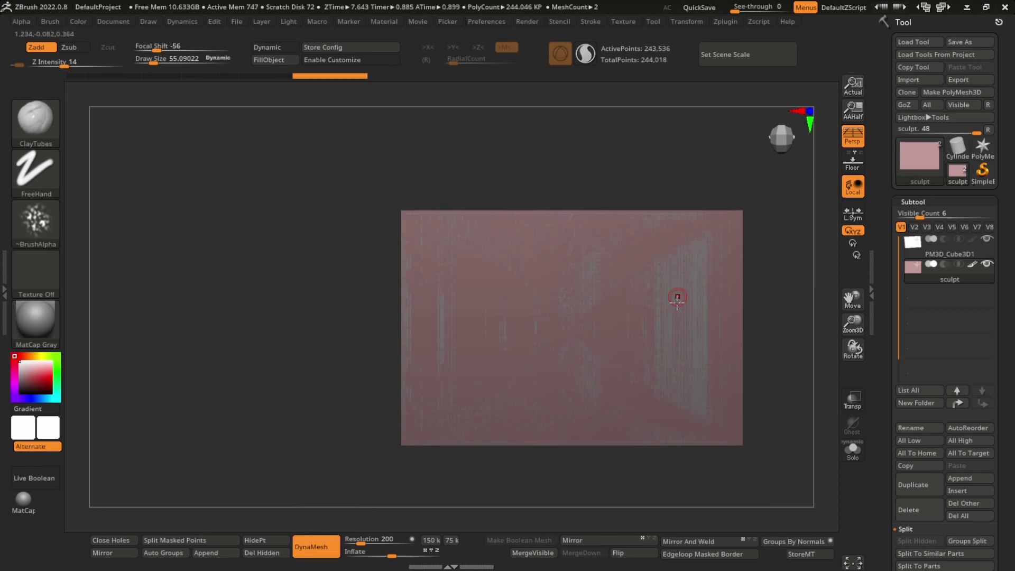
{"action": "right_click_drag", "start_coordinate": [668, 295], "coordinate": [654, 270], "text": "ctrl"}
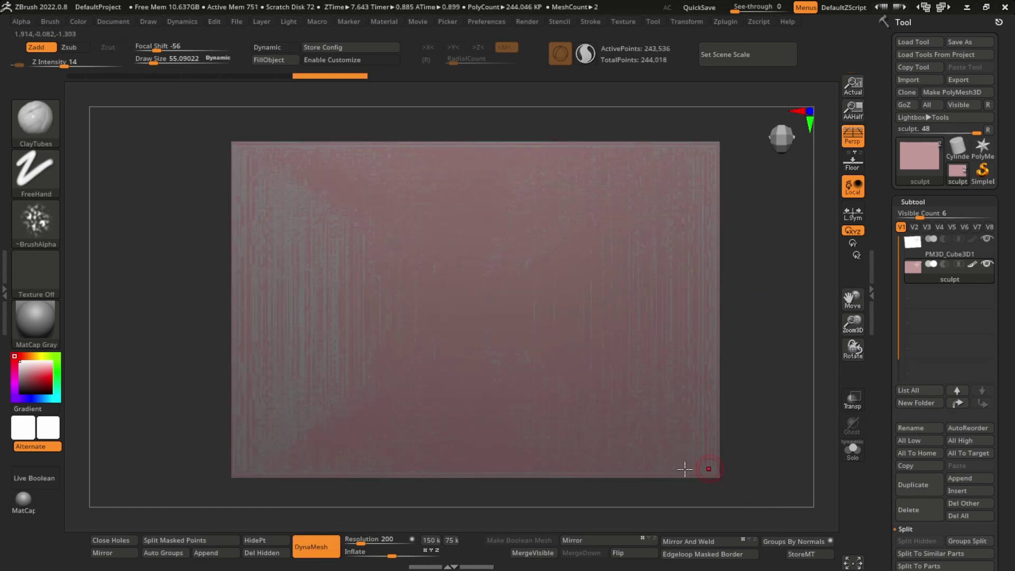
Deflate the sculpt subtool slightly so it sits just inside the white plate, checking the overlap with transparency
{"action": "left_click_drag", "start_coordinate": [391, 554], "coordinate": [397, 556]}
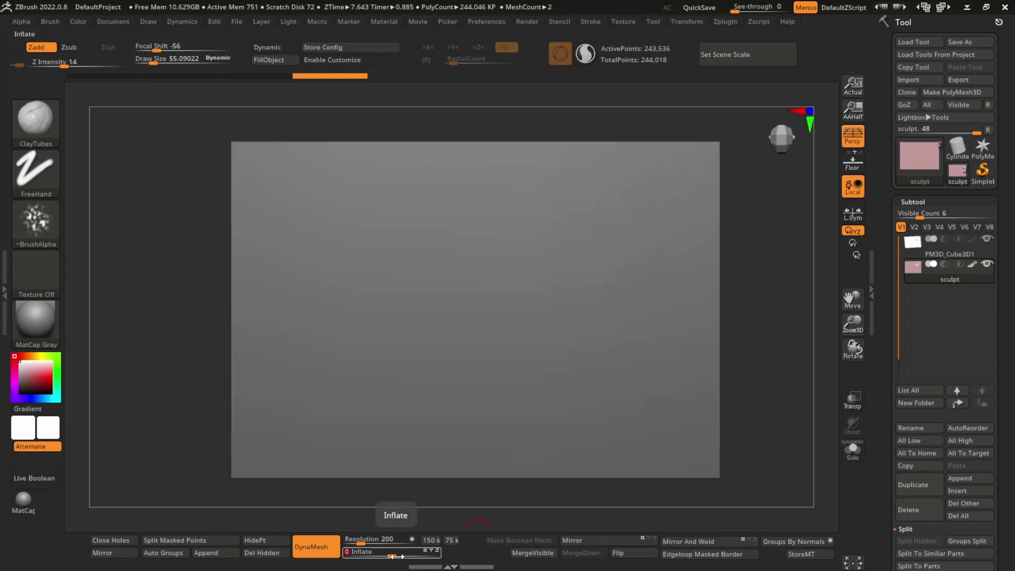
{"action": "left_click", "coordinate": [852, 399]}
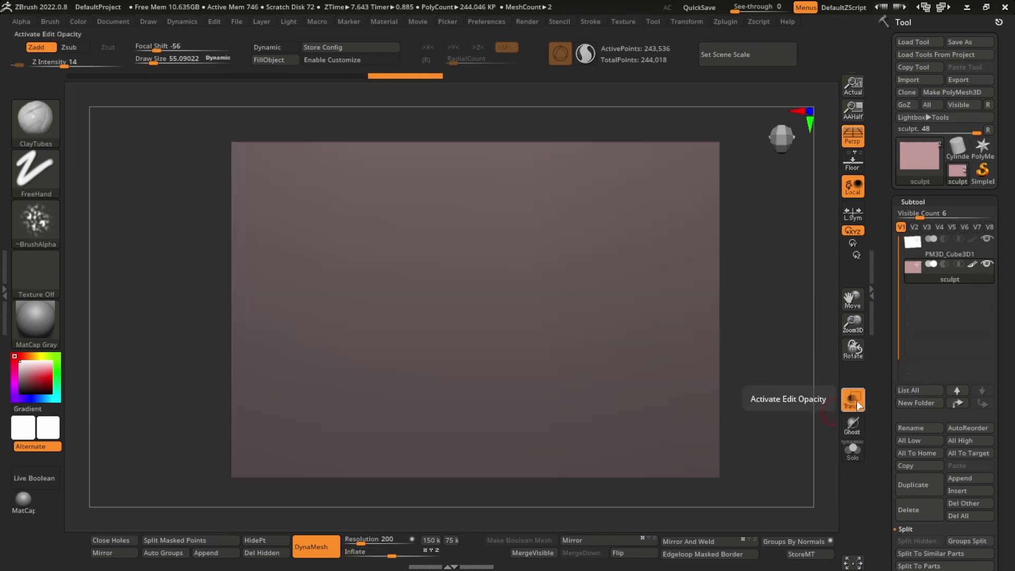
{"action": "mouse_move", "coordinate": [722, 387]}
{"action": "left_mouse_down"}
{"action": "mouse_move", "coordinate": [731, 267]}
{"action": "mouse_move", "coordinate": [721, 294]}
{"action": "mouse_move", "coordinate": [729, 355]}
{"action": "left_mouse_up"}
{"action": "left_click", "coordinate": [859, 401]}
{"action": "key", "text": "f"}
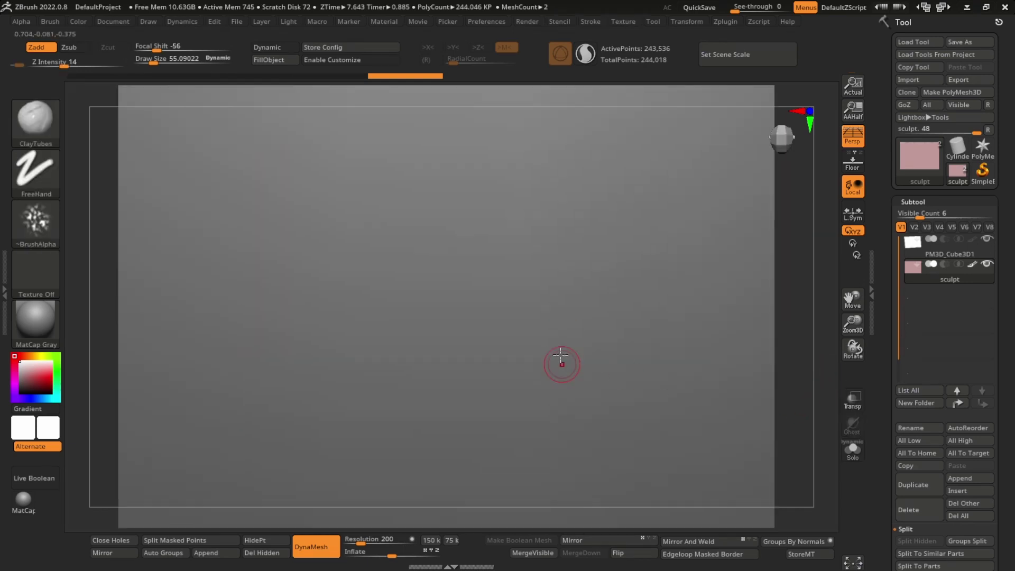
Switch to the Move brush and set its draw size to about 345
{"action": "key", "text": "b"}
{"action": "key", "text": "m"}
{"action": "key", "text": "v"}
{"action": "right_click_drag", "start_coordinate": [394, 319], "coordinate": [379, 279], "text": "ctrl"}
{"action": "key", "text": "s"}
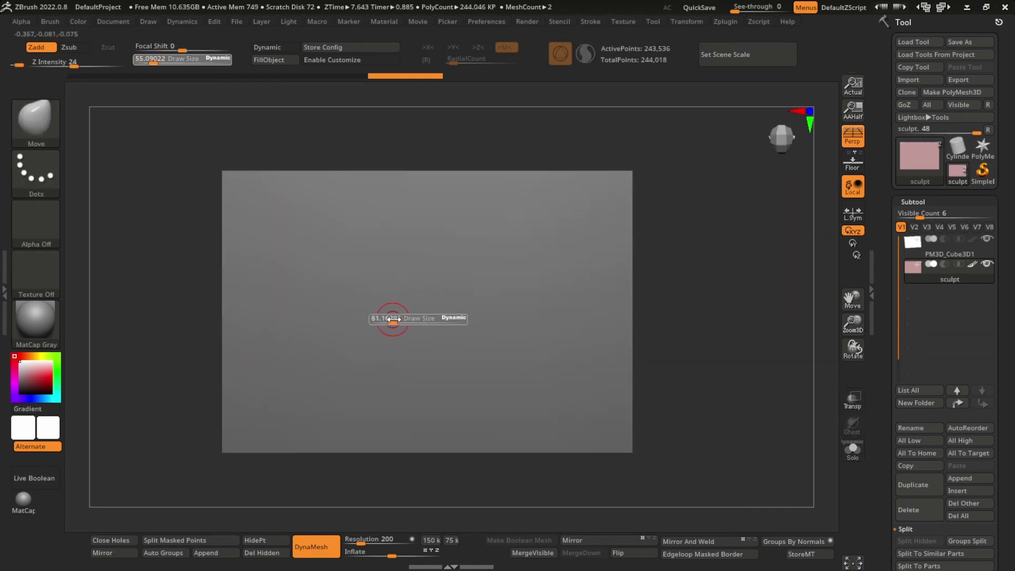
{"action": "left_click_drag", "start_coordinate": [390, 322], "coordinate": [415, 323]}
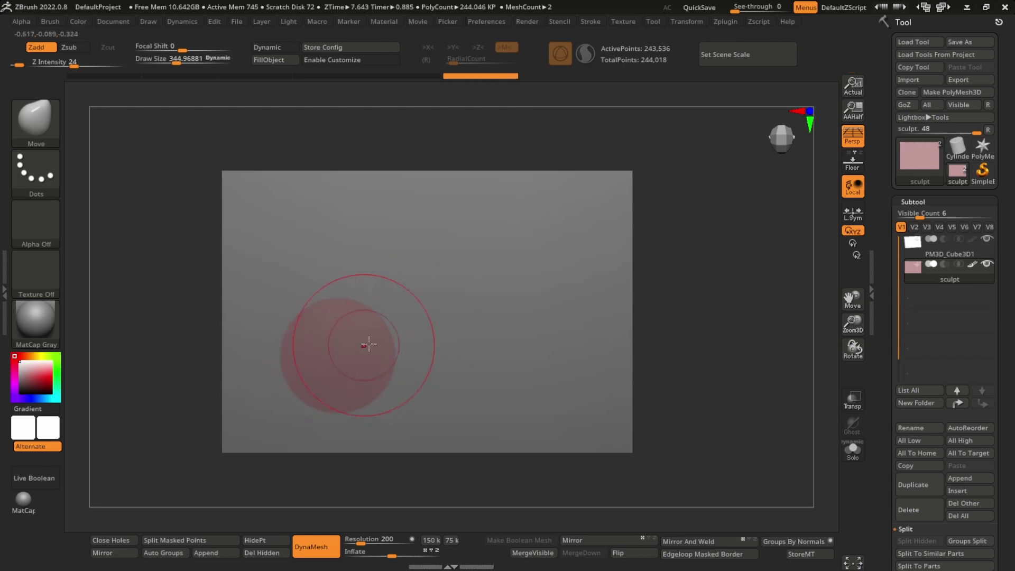
{"action": "right_click_drag", "start_coordinate": [378, 361], "coordinate": [351, 358]}
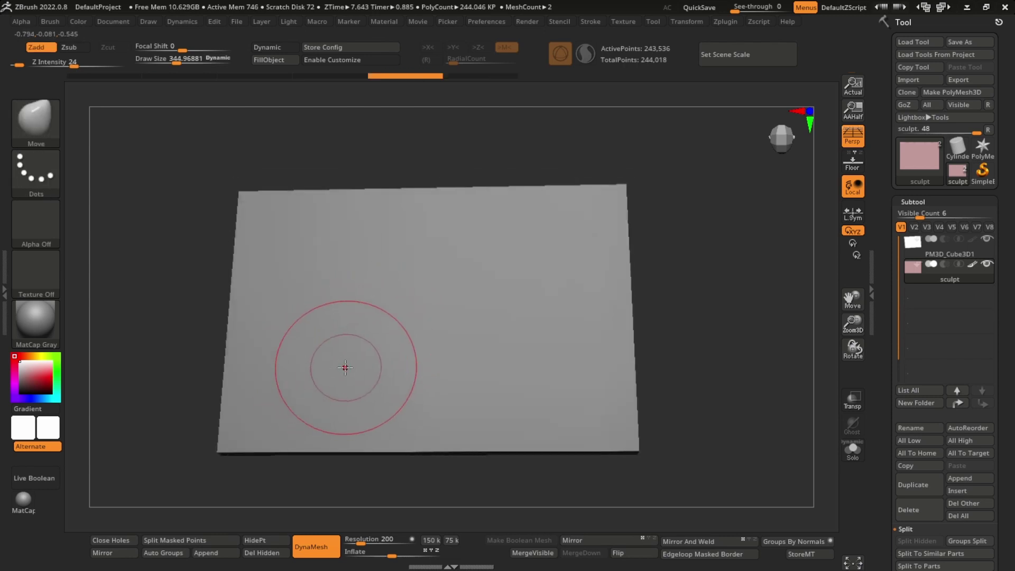
Pull a diagonal ridge across the plate with the Move brush at draw size about 247 and smooth it
{"action": "key", "text": "s"}
{"action": "mouse_move", "coordinate": [346, 368]}
{"action": "left_mouse_down"}
{"action": "mouse_move", "coordinate": [328, 364]}
{"action": "mouse_move", "coordinate": [390, 317]}
{"action": "mouse_move", "coordinate": [421, 301]}
{"action": "mouse_move", "coordinate": [483, 301]}
{"action": "mouse_move", "coordinate": [523, 286]}
{"action": "mouse_move", "coordinate": [542, 264]}
{"action": "left_mouse_up"}
{"action": "right_click_drag", "start_coordinate": [573, 295], "coordinate": [557, 315]}
{"action": "left_click_drag", "start_coordinate": [536, 278], "coordinate": [436, 316], "text": "shift"}
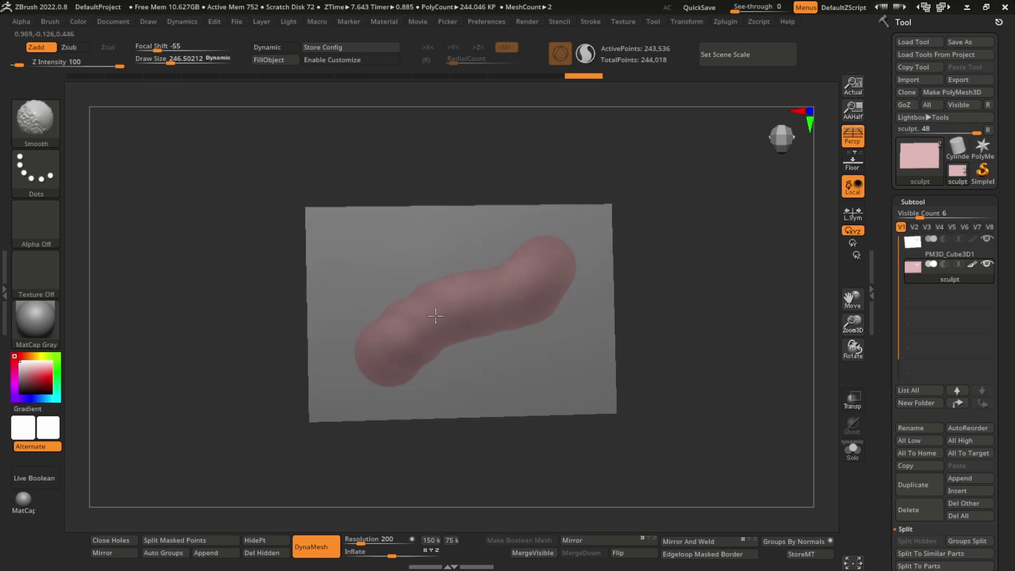
{"action": "left_click_drag", "start_coordinate": [491, 292], "coordinate": [539, 270], "text": "shift"}
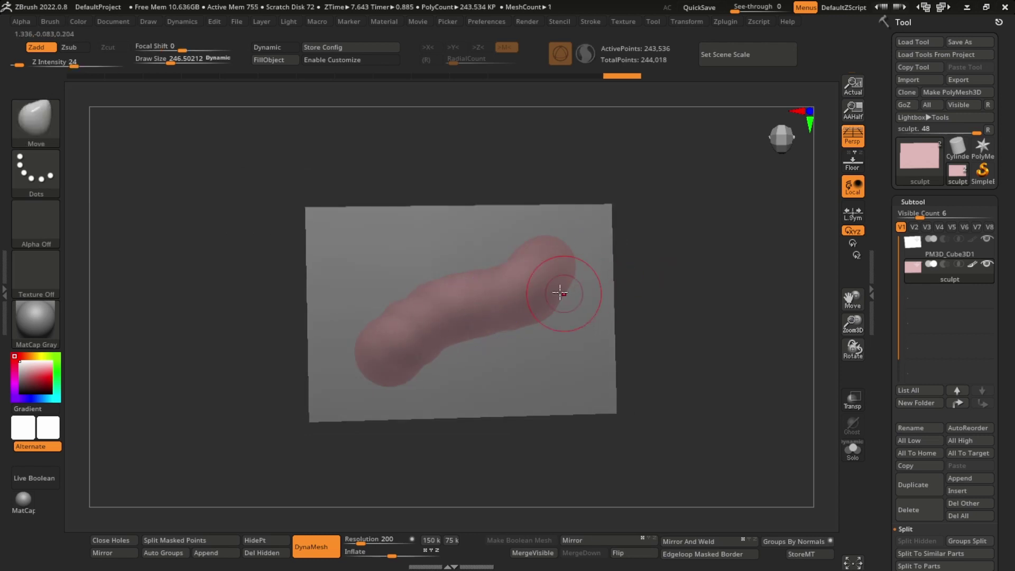
{"action": "mouse_move", "coordinate": [555, 296]}
{"action": "right_mouse_down", "text": "alt"}
{"action": "mouse_move", "coordinate": [485, 335]}
{"action": "mouse_move", "coordinate": [468, 322]}
{"action": "mouse_move", "coordinate": [461, 360]}
{"action": "right_mouse_up", "text": "alt"}
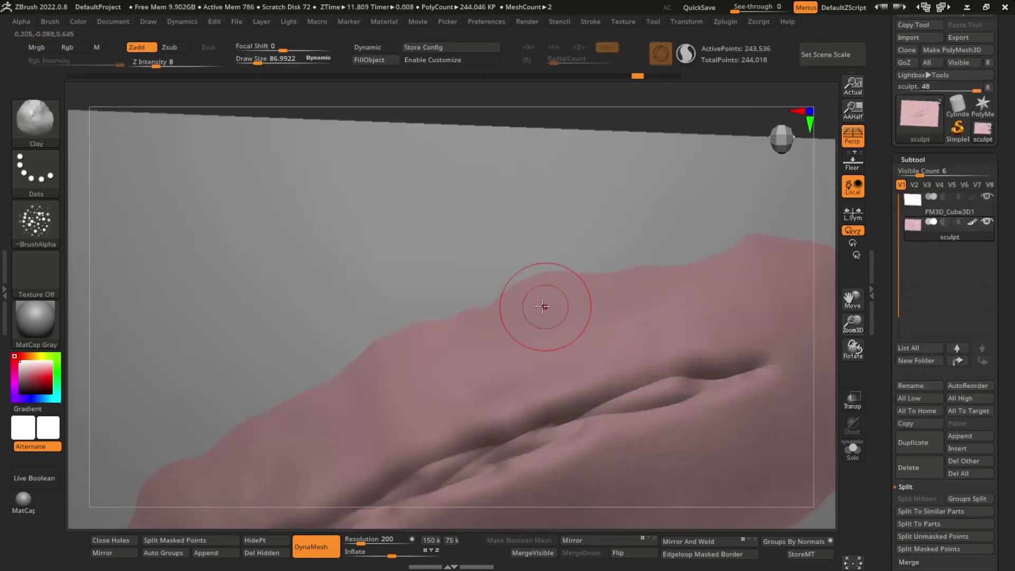
Texture the relief's upper edge using the Clay brush with its speckled brush alpha, draw size about 87 and intensity 8
{"action": "mouse_move", "coordinate": [539, 302]}
{"action": "right_mouse_down"}
{"action": "mouse_move", "coordinate": [524, 283]}
{"action": "mouse_move", "coordinate": [559, 316]}
{"action": "mouse_move", "coordinate": [589, 298]}
{"action": "mouse_move", "coordinate": [528, 324]}
{"action": "right_mouse_up"}
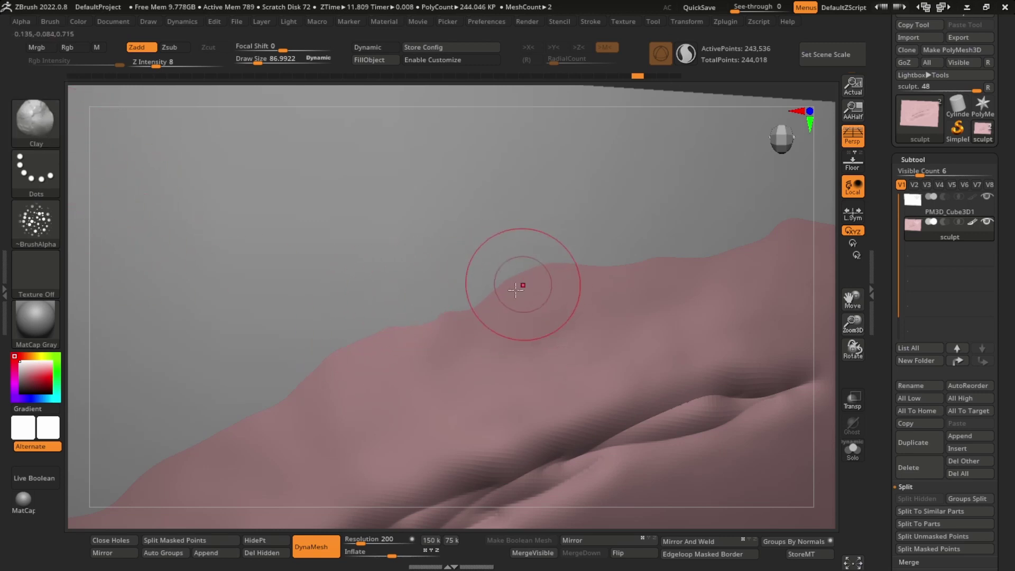
{"action": "left_click", "coordinate": [41, 225]}
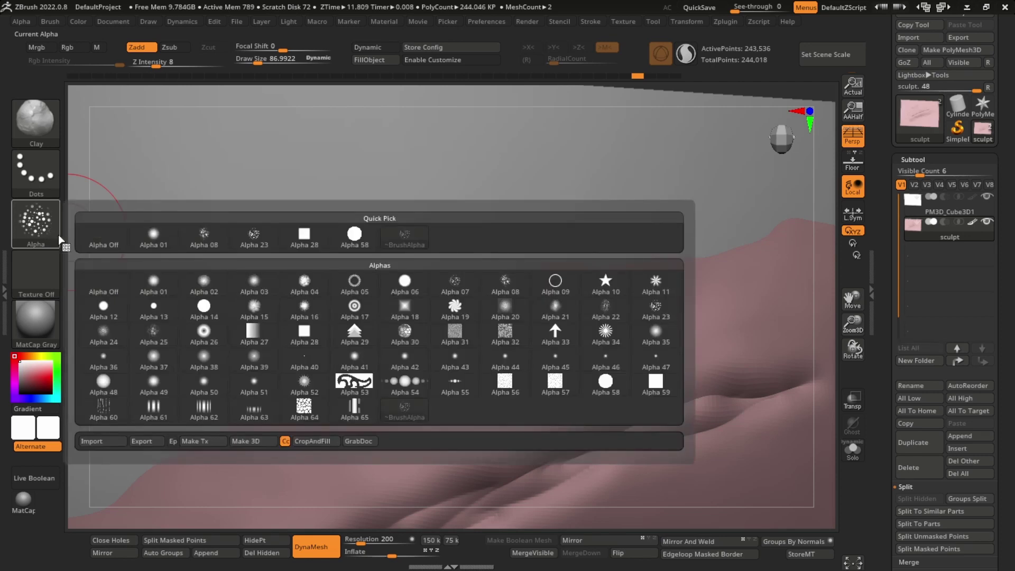
{"action": "left_click", "coordinate": [415, 242]}
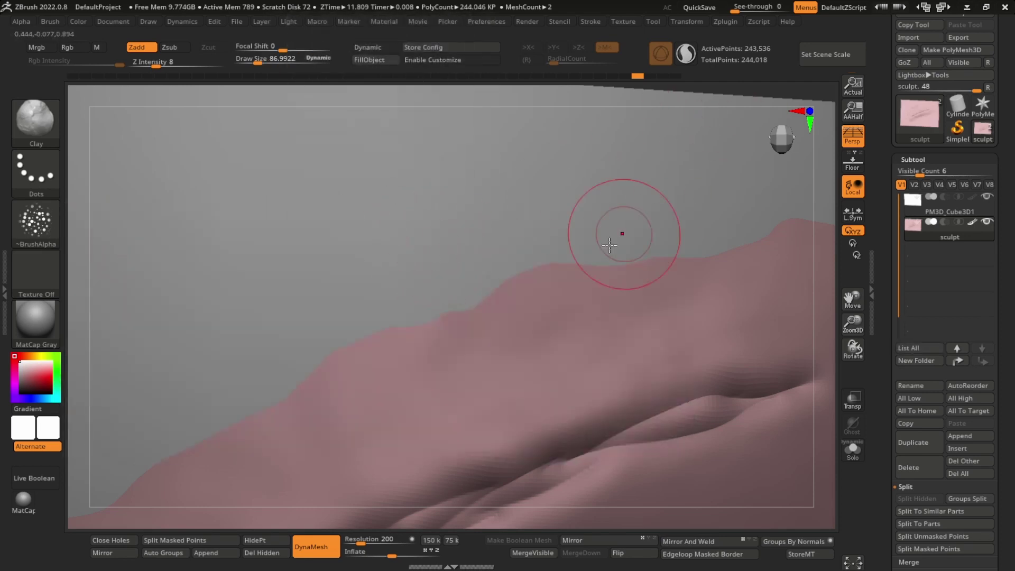
{"action": "mouse_move", "coordinate": [515, 274]}
{"action": "left_mouse_down"}
{"action": "mouse_move", "coordinate": [446, 324]}
{"action": "mouse_move", "coordinate": [357, 339]}
{"action": "mouse_move", "coordinate": [239, 392]}
{"action": "left_mouse_up"}
{"action": "right_click_drag", "start_coordinate": [350, 389], "coordinate": [461, 288], "text": "alt"}
{"action": "mouse_move", "coordinate": [455, 280]}
{"action": "left_mouse_down", "text": "alt"}
{"action": "mouse_move", "coordinate": [385, 276]}
{"action": "mouse_move", "coordinate": [382, 288]}
{"action": "mouse_move", "coordinate": [421, 288]}
{"action": "mouse_move", "coordinate": [306, 340]}
{"action": "mouse_move", "coordinate": [351, 301]}
{"action": "mouse_move", "coordinate": [317, 343]}
{"action": "mouse_move", "coordinate": [350, 314]}
{"action": "left_mouse_up", "text": "alt"}
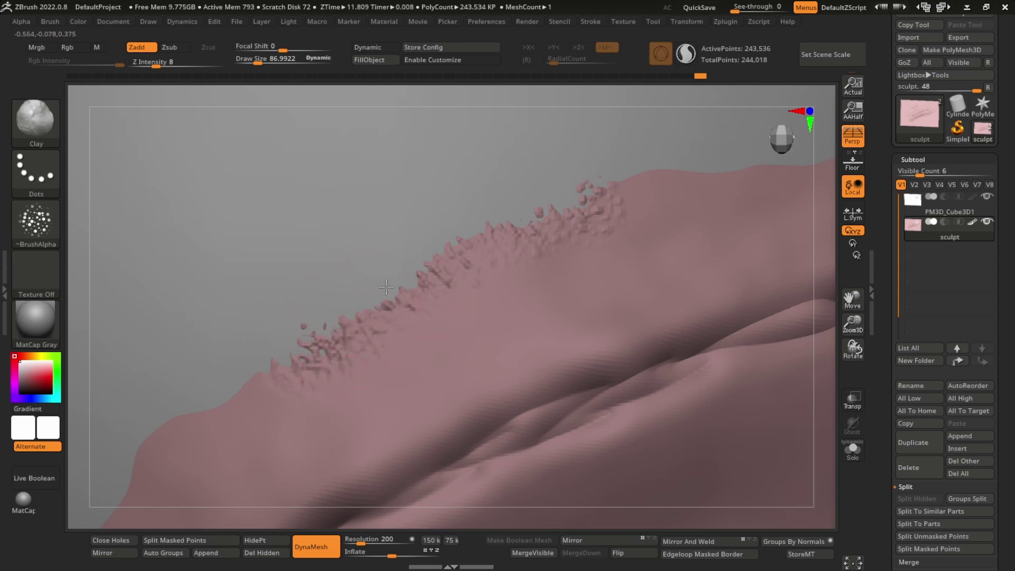
{"action": "right_click_drag", "start_coordinate": [454, 286], "coordinate": [513, 188], "text": "alt"}
{"action": "mouse_move", "coordinate": [366, 259]}
{"action": "left_mouse_down"}
{"action": "mouse_move", "coordinate": [343, 253]}
{"action": "mouse_move", "coordinate": [288, 296]}
{"action": "mouse_move", "coordinate": [231, 308]}
{"action": "left_mouse_up"}
{"action": "left_click_drag", "start_coordinate": [136, 385], "coordinate": [283, 272]}
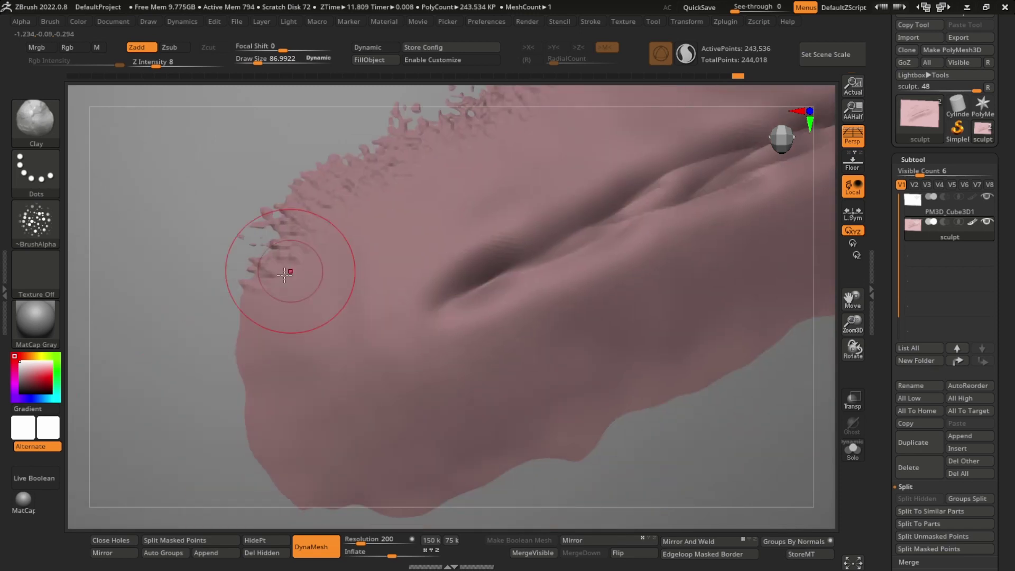
Continue the speckled Clay texture around the relief's lower-left end and along its lower edge
{"action": "left_click_drag", "start_coordinate": [256, 315], "coordinate": [225, 396]}
{"action": "left_click_drag", "start_coordinate": [264, 467], "coordinate": [271, 478]}
{"action": "right_click_drag", "start_coordinate": [300, 402], "coordinate": [244, 302], "text": "alt"}
{"action": "mouse_move", "coordinate": [253, 401]}
{"action": "left_mouse_down"}
{"action": "mouse_move", "coordinate": [265, 417]}
{"action": "mouse_move", "coordinate": [361, 410]}
{"action": "mouse_move", "coordinate": [451, 378]}
{"action": "left_mouse_up"}
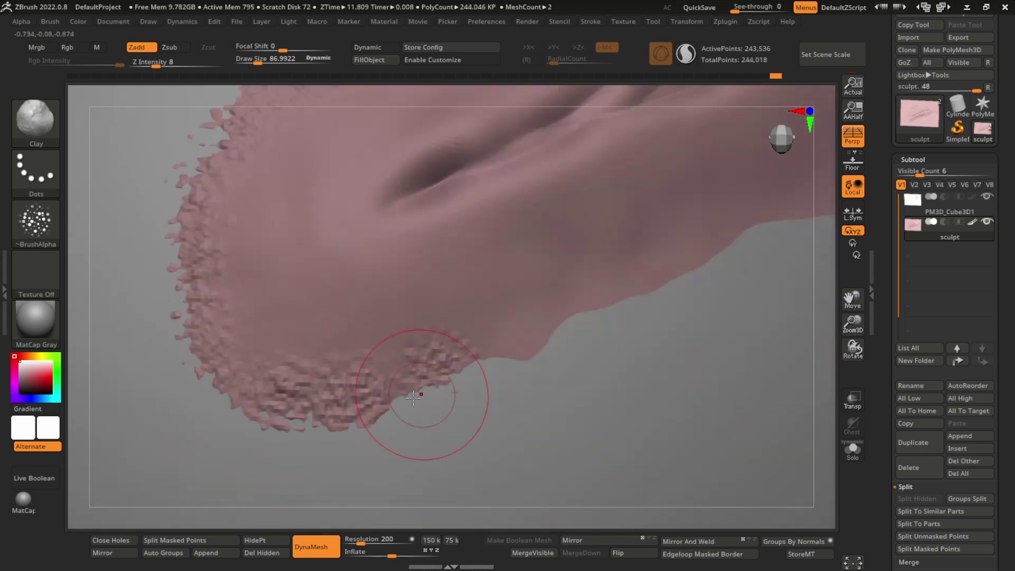
{"action": "left_click_drag", "start_coordinate": [421, 423], "coordinate": [438, 376]}
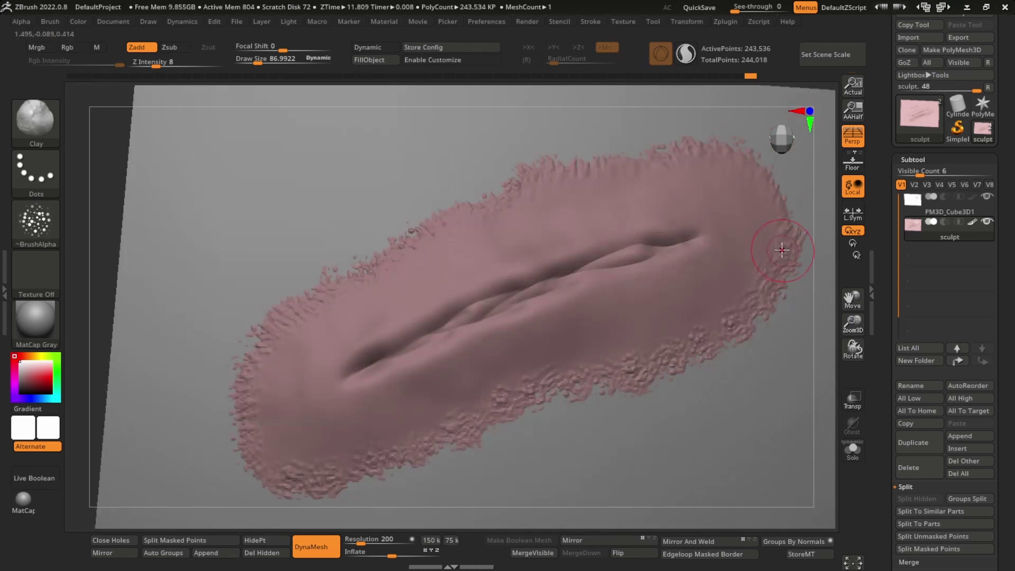
Smooth the rough speckled texture along the relief's lower border and around its lower-left end
{"action": "mouse_move", "coordinate": [781, 257]}
{"action": "left_mouse_down", "text": "shift"}
{"action": "mouse_move", "coordinate": [708, 321]}
{"action": "mouse_move", "coordinate": [633, 348]}
{"action": "left_mouse_up", "text": "shift"}
{"action": "mouse_move", "coordinate": [560, 368]}
{"action": "left_mouse_down", "text": "shift"}
{"action": "mouse_move", "coordinate": [546, 378]}
{"action": "mouse_move", "coordinate": [654, 363]}
{"action": "mouse_move", "coordinate": [643, 355]}
{"action": "mouse_move", "coordinate": [458, 411]}
{"action": "left_mouse_up", "text": "shift"}
{"action": "left_click_drag", "start_coordinate": [338, 462], "coordinate": [447, 409], "text": "shift"}
{"action": "mouse_move", "coordinate": [447, 409]}
{"action": "left_mouse_down", "text": "shift"}
{"action": "mouse_move", "coordinate": [295, 464]}
{"action": "mouse_move", "coordinate": [282, 429]}
{"action": "left_mouse_up", "text": "shift"}
{"action": "mouse_move", "coordinate": [282, 429]}
{"action": "left_mouse_down", "text": "shift"}
{"action": "mouse_move", "coordinate": [253, 389]}
{"action": "mouse_move", "coordinate": [303, 319]}
{"action": "left_mouse_up", "text": "shift"}
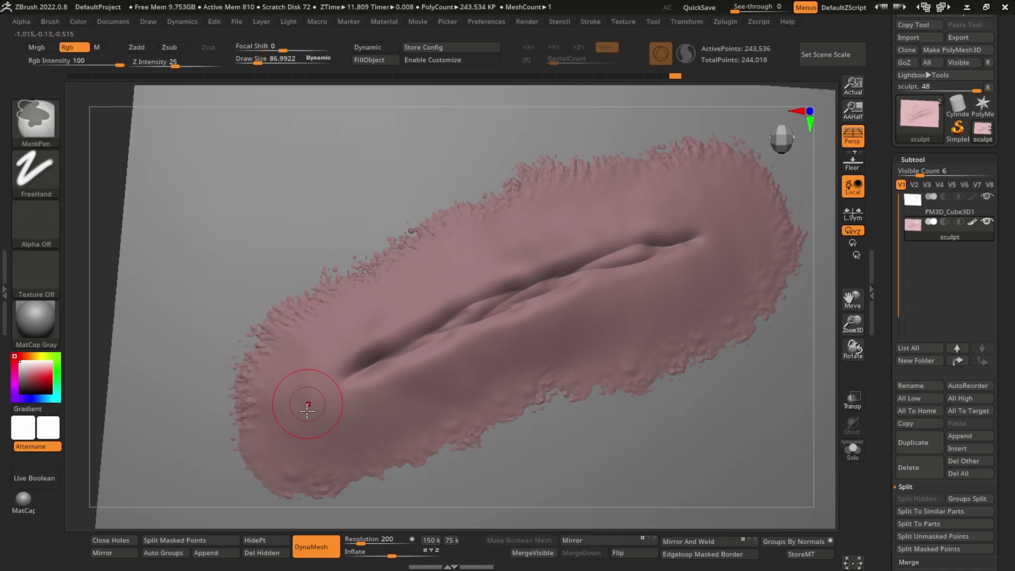
Undo the latest smoothing at the lower-left end and touch up the lower border with the Smooth brush
{"action": "key", "text": "ctrl"}
{"action": "key", "text": "ctrl"}
{"action": "key", "text": "ctrl+z"}
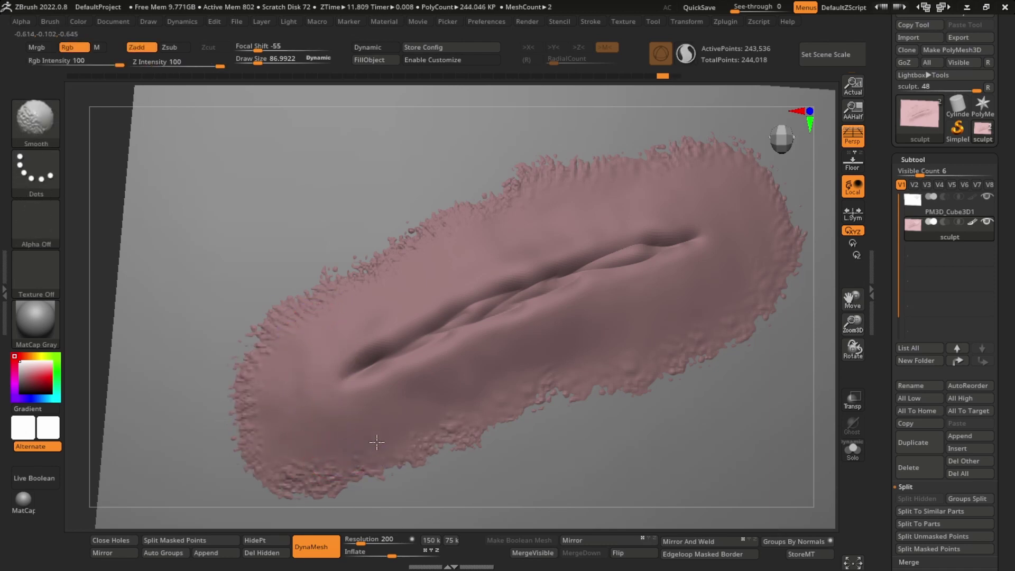
{"action": "left_click_drag", "start_coordinate": [443, 410], "coordinate": [461, 402], "text": "shift"}
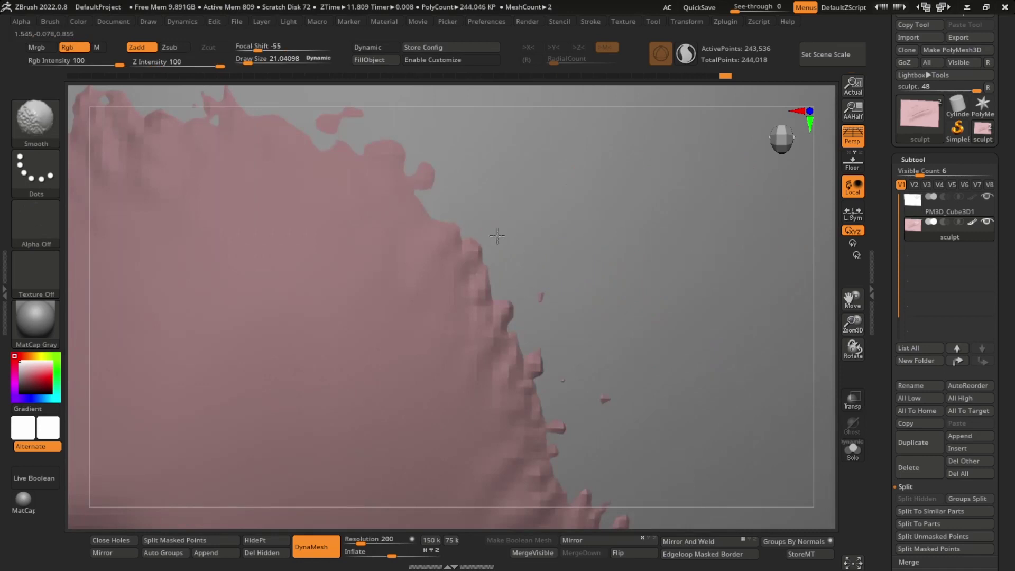
{"action": "mouse_move", "coordinate": [601, 372]}
{"action": "left_mouse_down", "text": "alt"}
{"action": "mouse_move", "coordinate": [626, 328]}
{"action": "mouse_move", "coordinate": [661, 308]}
{"action": "left_mouse_up", "text": "alt"}
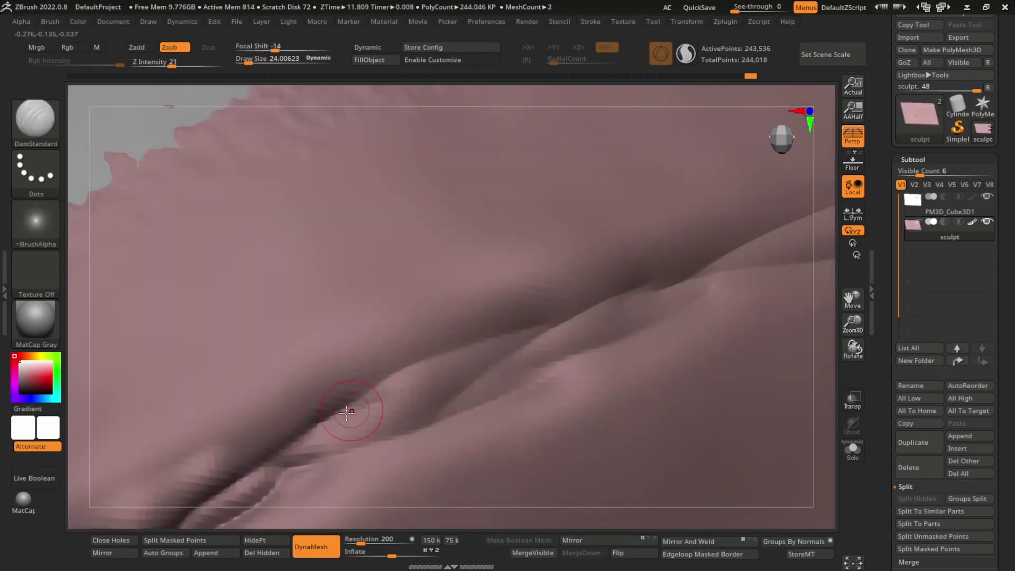
Carve deeper creases between the folds of the central slit using DamStandard at draw size about 24 and intensity 21
{"action": "key", "text": "ctrl+shift+z"}
{"action": "mouse_move", "coordinate": [318, 455]}
{"action": "left_mouse_down"}
{"action": "mouse_move", "coordinate": [549, 330]}
{"action": "mouse_move", "coordinate": [466, 412]}
{"action": "left_mouse_up"}
{"action": "left_click_drag", "start_coordinate": [541, 338], "coordinate": [455, 412]}
{"action": "left_click_drag", "start_coordinate": [496, 362], "coordinate": [460, 396]}
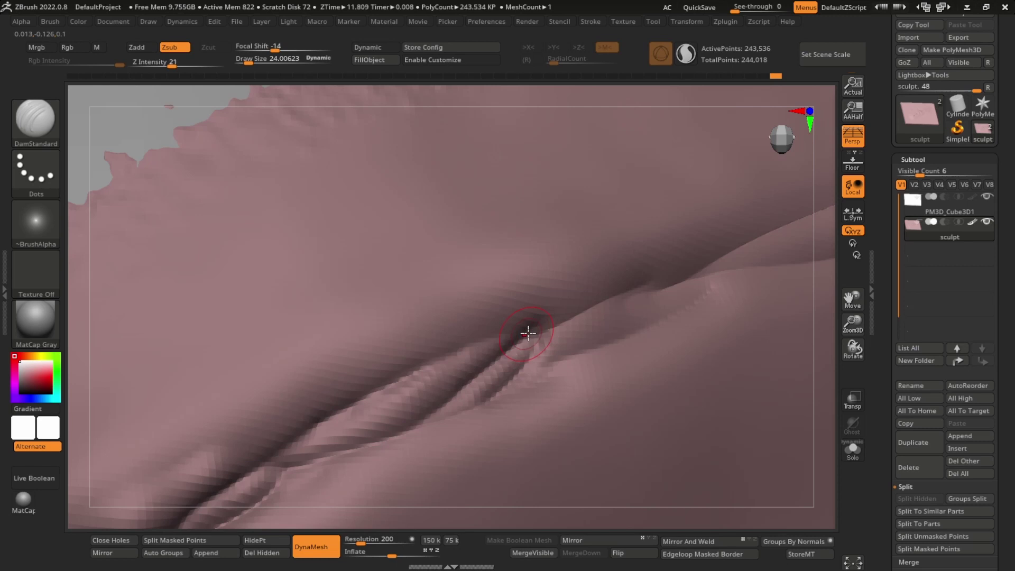
{"action": "left_click_drag", "start_coordinate": [536, 335], "coordinate": [469, 395]}
{"action": "mouse_move", "coordinate": [496, 329]}
{"action": "right_mouse_down", "text": "ctrl"}
{"action": "mouse_move", "coordinate": [468, 317]}
{"action": "mouse_move", "coordinate": [497, 348]}
{"action": "mouse_move", "coordinate": [612, 272]}
{"action": "right_mouse_up", "text": "ctrl"}
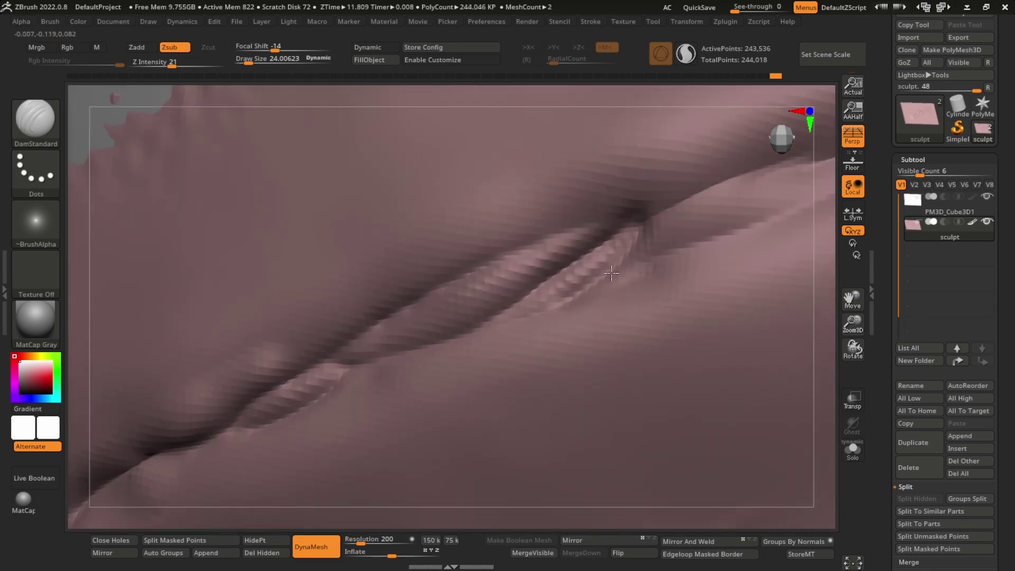
{"action": "left_click_drag", "start_coordinate": [637, 228], "coordinate": [617, 241]}
{"action": "mouse_move", "coordinate": [623, 249]}
{"action": "right_mouse_down"}
{"action": "mouse_move", "coordinate": [592, 259]}
{"action": "mouse_move", "coordinate": [603, 270]}
{"action": "right_mouse_up"}
Switch to the Inflat brush, undo the trial stroke on the fold, and set the intensity to 16
{"action": "key", "text": "b"}
{"action": "key", "text": "i"}
{"action": "key", "text": "n"}
{"action": "left_click_drag", "start_coordinate": [620, 259], "coordinate": [620, 242]}
{"action": "key", "text": "ctrl+z"}
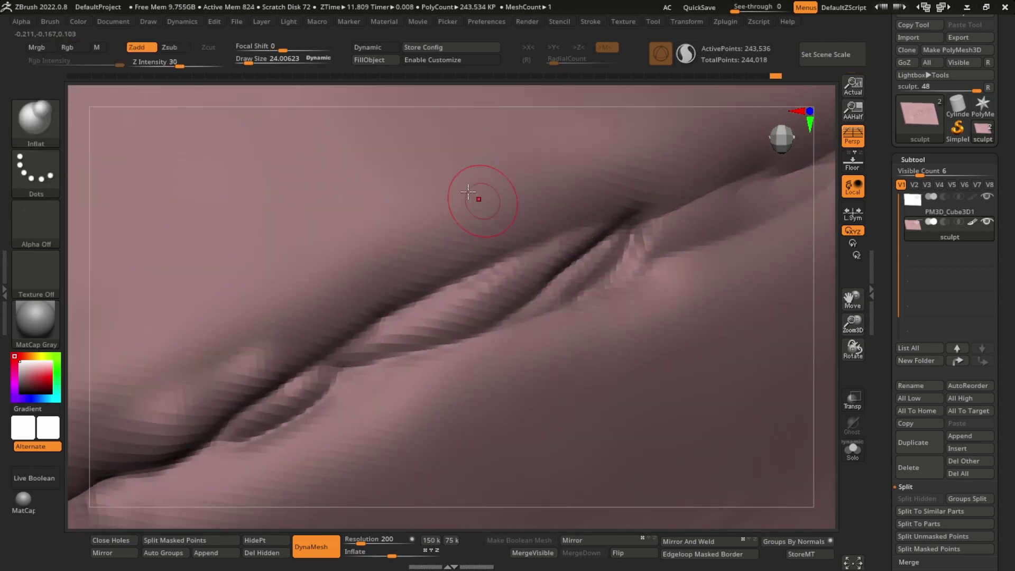
{"action": "left_click_drag", "start_coordinate": [217, 62], "coordinate": [167, 67]}
Inflate the small folds and upper lip along the central slit, smoothing lightly between strokes
{"action": "left_click_drag", "start_coordinate": [602, 246], "coordinate": [572, 288]}
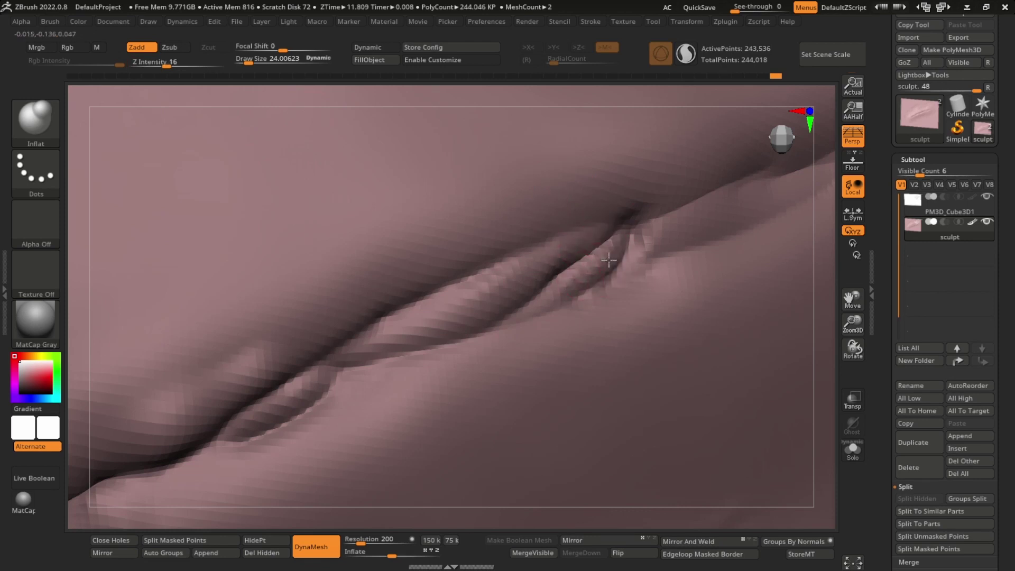
{"action": "left_click_drag", "start_coordinate": [608, 259], "coordinate": [587, 281]}
{"action": "left_click_drag", "start_coordinate": [603, 264], "coordinate": [578, 243], "text": "shift"}
{"action": "right_click_drag", "start_coordinate": [613, 241], "coordinate": [628, 241]}
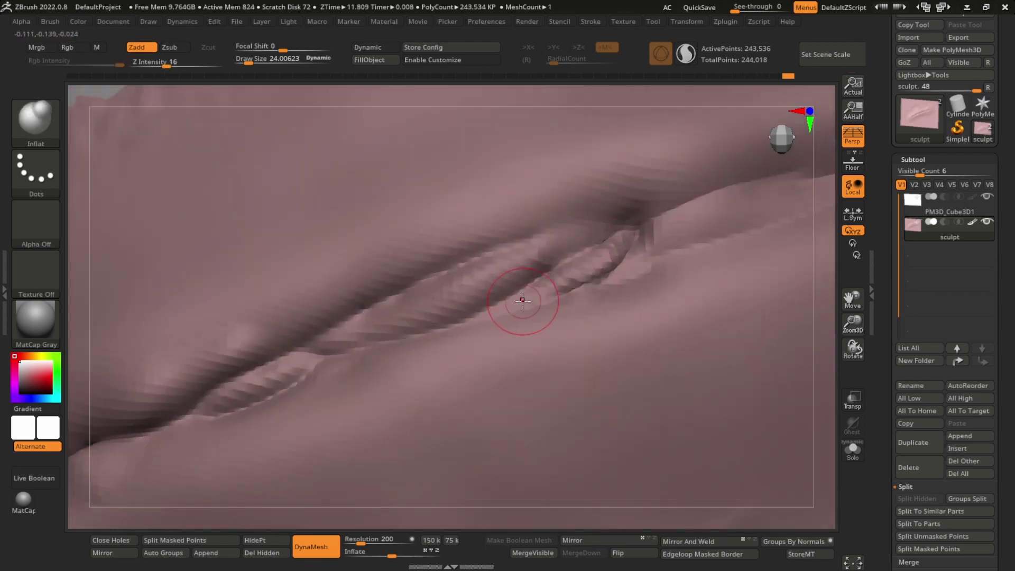
{"action": "mouse_move", "coordinate": [522, 300]}
{"action": "left_mouse_down"}
{"action": "mouse_move", "coordinate": [416, 315]}
{"action": "mouse_move", "coordinate": [341, 308]}
{"action": "mouse_move", "coordinate": [429, 265]}
{"action": "left_mouse_up"}
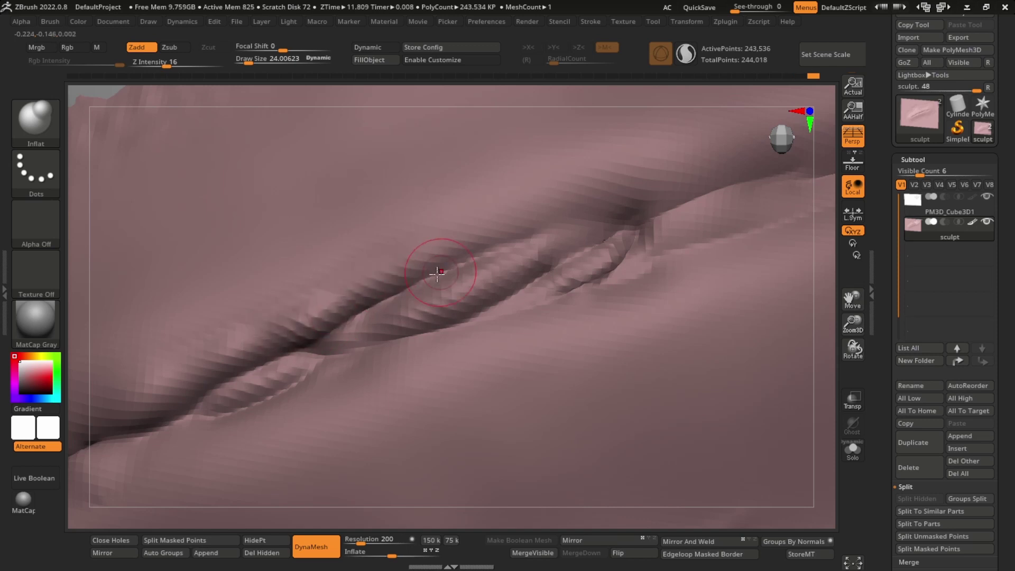
{"action": "mouse_move", "coordinate": [442, 270]}
{"action": "right_mouse_down", "text": "ctrl"}
{"action": "mouse_move", "coordinate": [442, 255]}
{"action": "mouse_move", "coordinate": [414, 313]}
{"action": "mouse_move", "coordinate": [355, 328]}
{"action": "right_mouse_up", "text": "ctrl"}
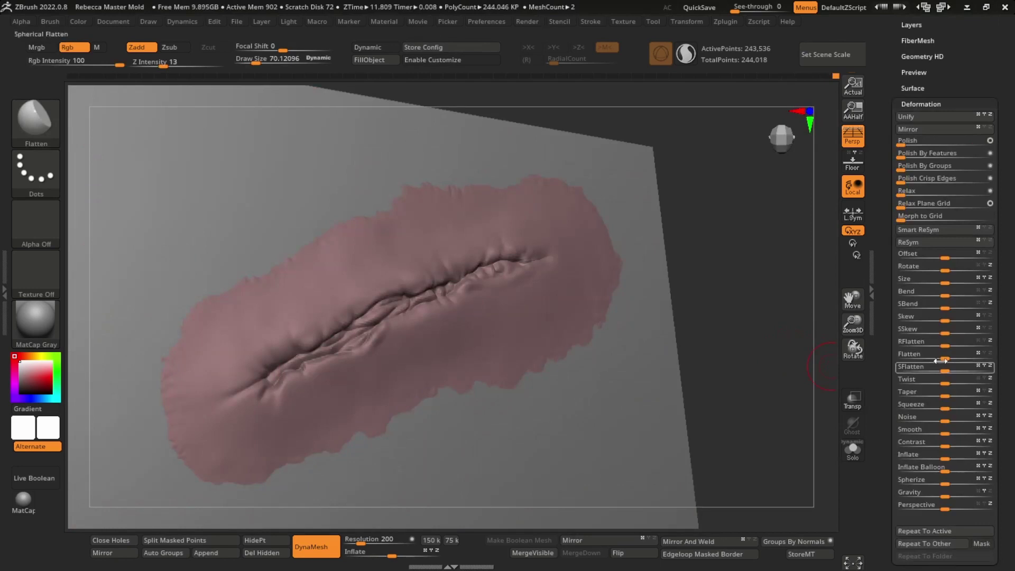
Apply a slight Noise deformation to the whole sculpt subtool for a fine skin texture
{"action": "left_click", "coordinate": [918, 104]}
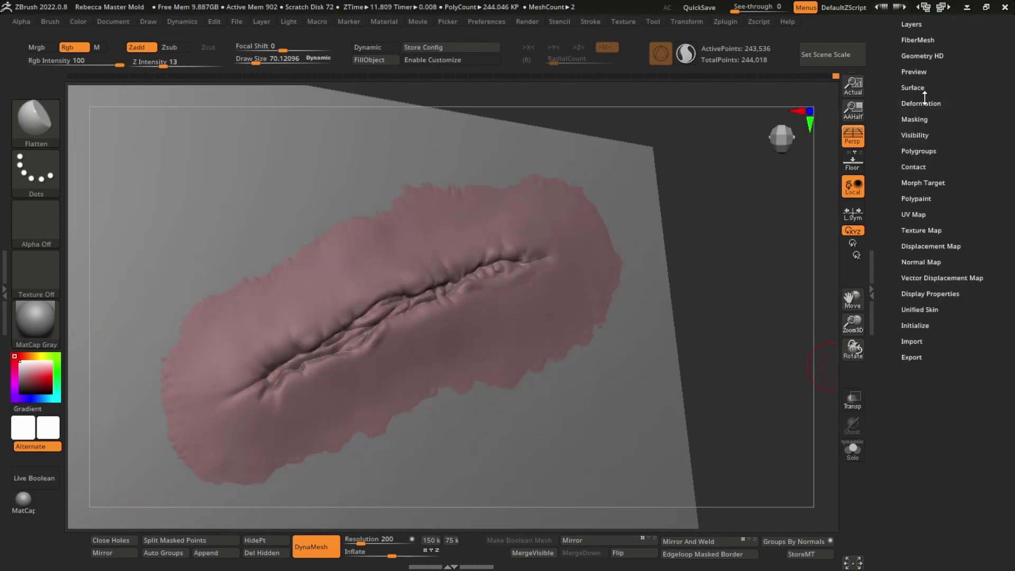
{"action": "left_click", "coordinate": [922, 359]}
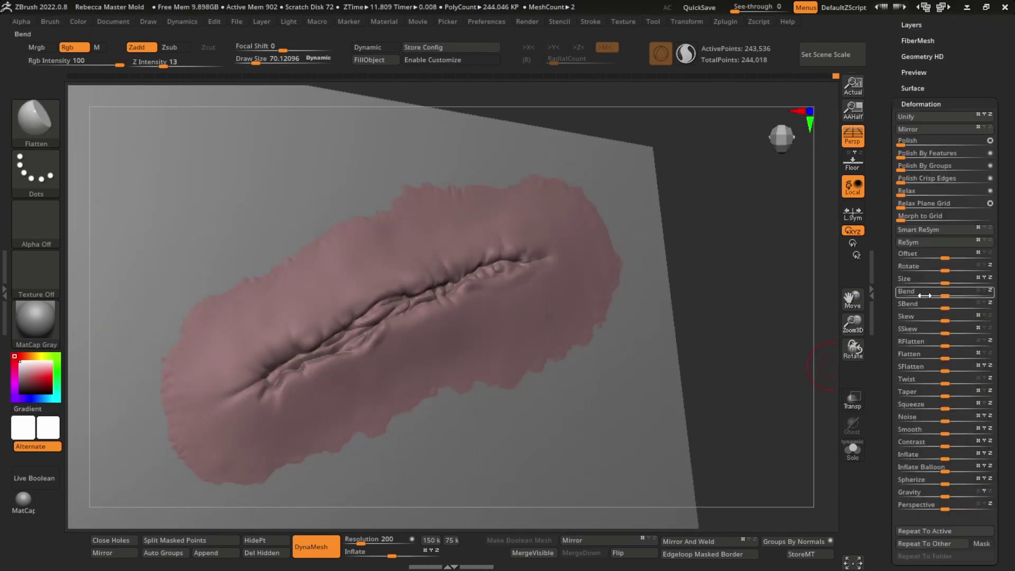
{"action": "left_click", "coordinate": [944, 420]}
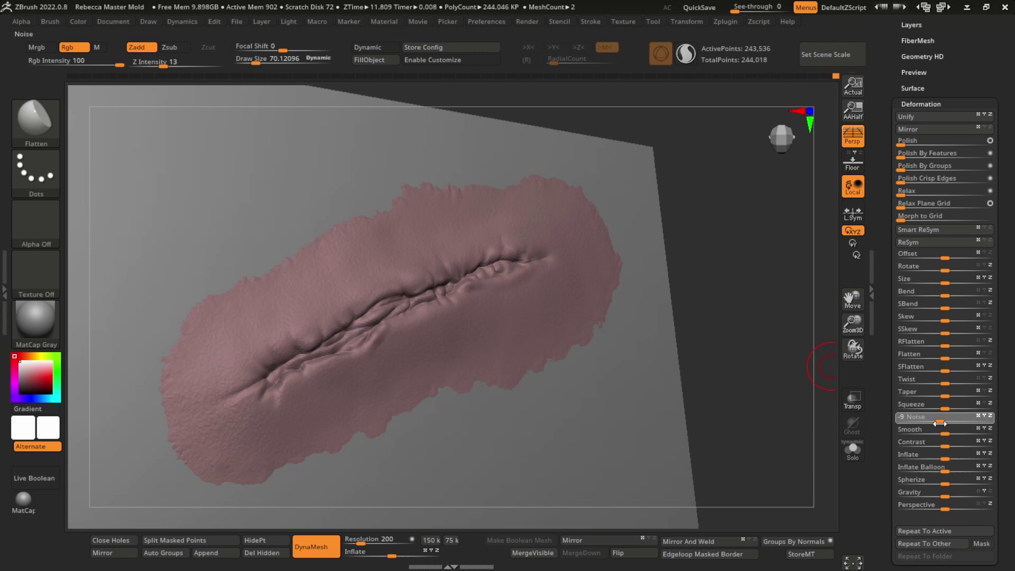
{"action": "mouse_move", "coordinate": [607, 389]}
{"action": "right_mouse_down"}
{"action": "mouse_move", "coordinate": [571, 427]}
{"action": "mouse_move", "coordinate": [638, 404]}
{"action": "mouse_move", "coordinate": [629, 391]}
{"action": "right_mouse_up"}
{"action": "right_click_drag", "start_coordinate": [629, 391], "coordinate": [591, 306], "text": "ctrl"}
{"action": "right_click_drag", "start_coordinate": [461, 287], "coordinate": [473, 331], "text": "ctrl"}
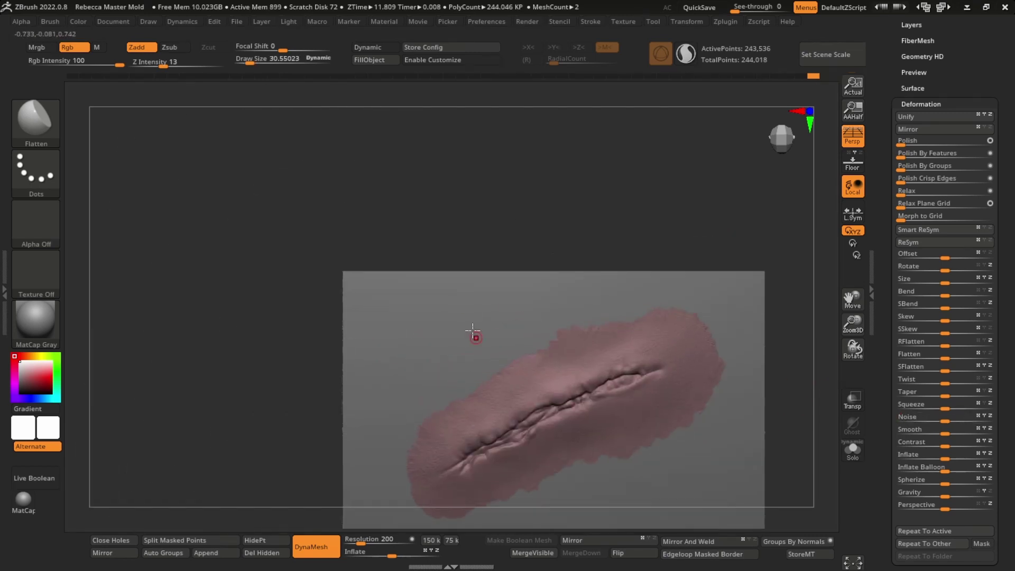
Select the white base plate subtool PM3D_Cube3D1 and inspect its polygon wireframe
{"action": "left_click", "coordinate": [937, 104]}
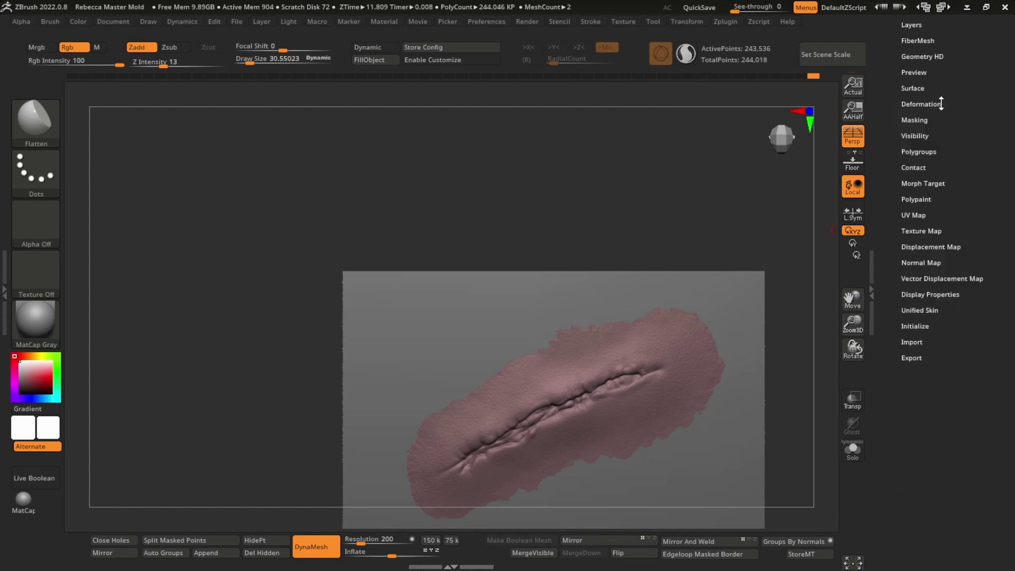
{"action": "left_click_drag", "start_coordinate": [940, 103], "coordinate": [943, 210]}
{"action": "left_click", "coordinate": [922, 202]}
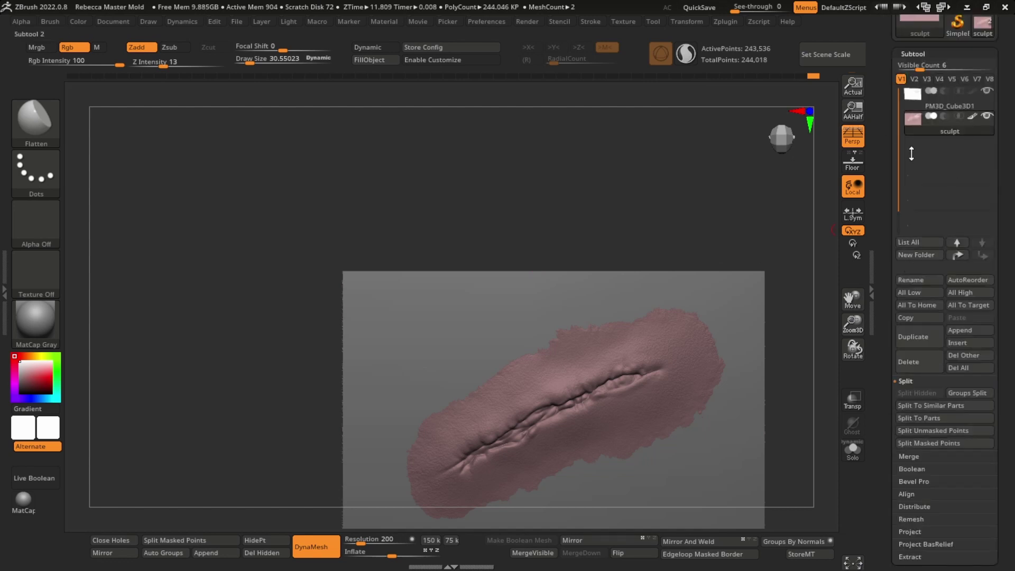
{"action": "mouse_move", "coordinate": [653, 357]}
{"action": "right_mouse_down", "text": "alt"}
{"action": "mouse_move", "coordinate": [641, 299]}
{"action": "mouse_move", "coordinate": [637, 310]}
{"action": "right_mouse_up", "text": "alt"}
{"action": "left_click", "coordinate": [911, 102]}
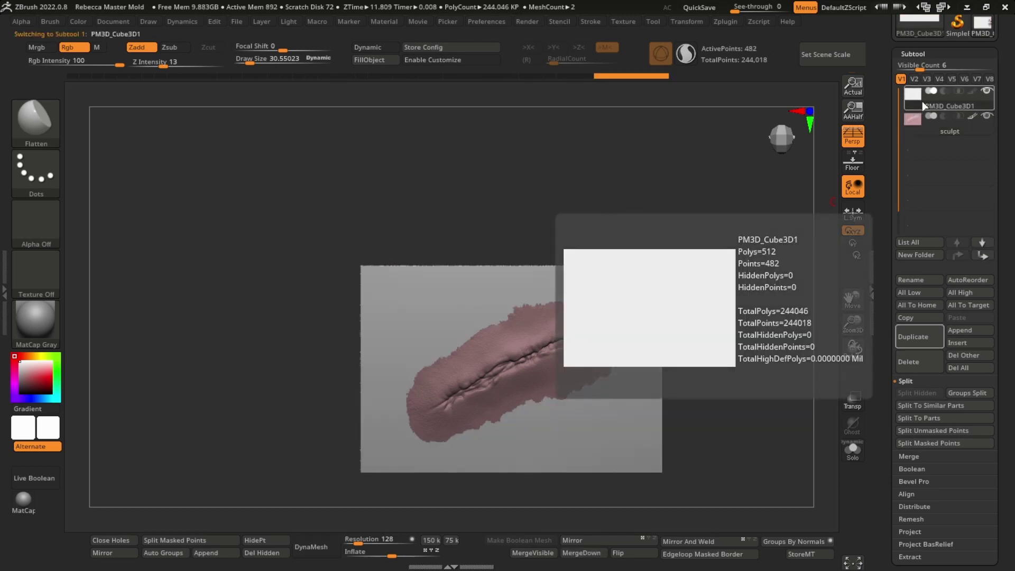
{"action": "key", "text": "shift+f"}
{"action": "key", "text": "shift+f"}
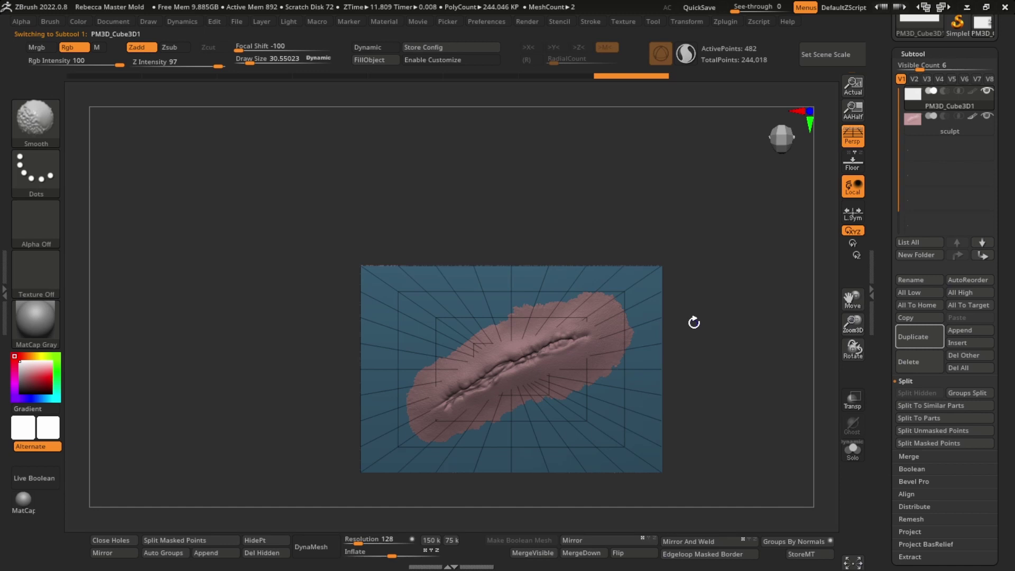
{"action": "key", "text": "shift+f"}
{"action": "key", "text": "shift+f"}
Enlarge the base plate with the transform gizmo, scaling it wider along X and taller along Z, and shift it slightly around the relief
{"action": "mouse_move", "coordinate": [668, 331]}
{"action": "right_mouse_down", "text": "ctrl"}
{"action": "mouse_move", "coordinate": [700, 346]}
{"action": "mouse_move", "coordinate": [650, 324]}
{"action": "mouse_move", "coordinate": [587, 321]}
{"action": "right_mouse_up", "text": "ctrl"}
{"action": "key", "text": "w"}
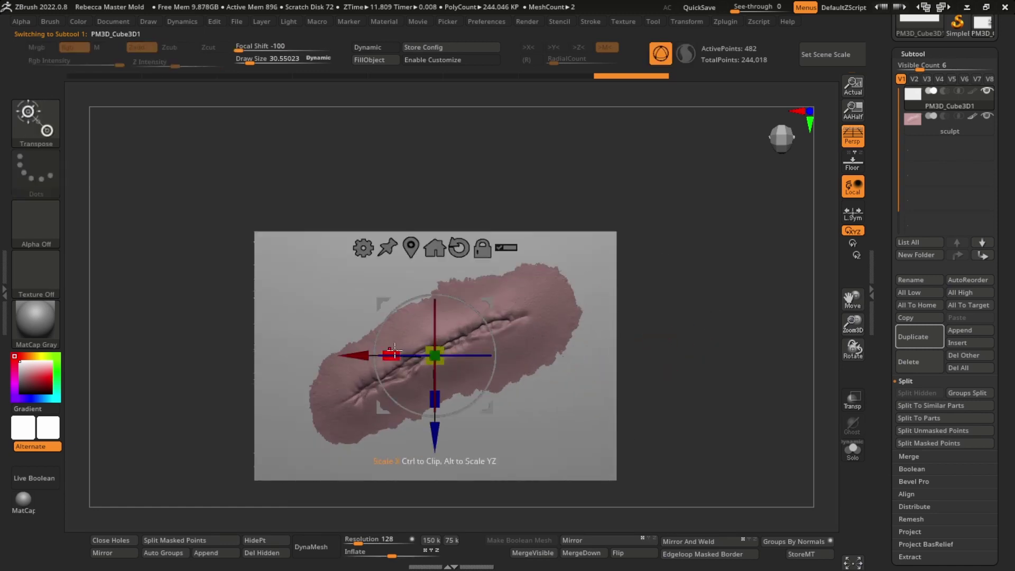
{"action": "left_click_drag", "start_coordinate": [394, 351], "coordinate": [397, 334]}
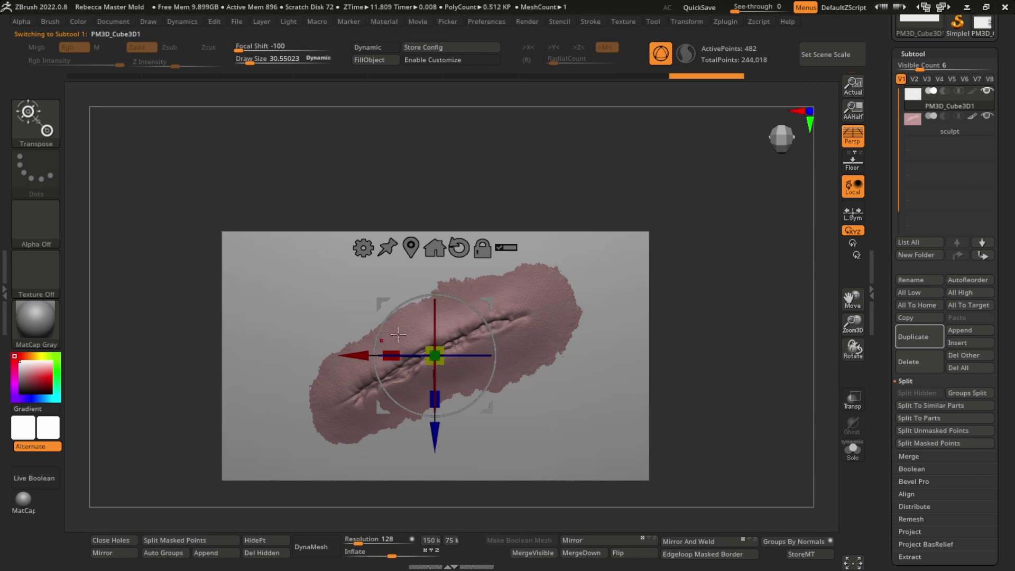
{"action": "left_click_drag", "start_coordinate": [434, 399], "coordinate": [444, 439]}
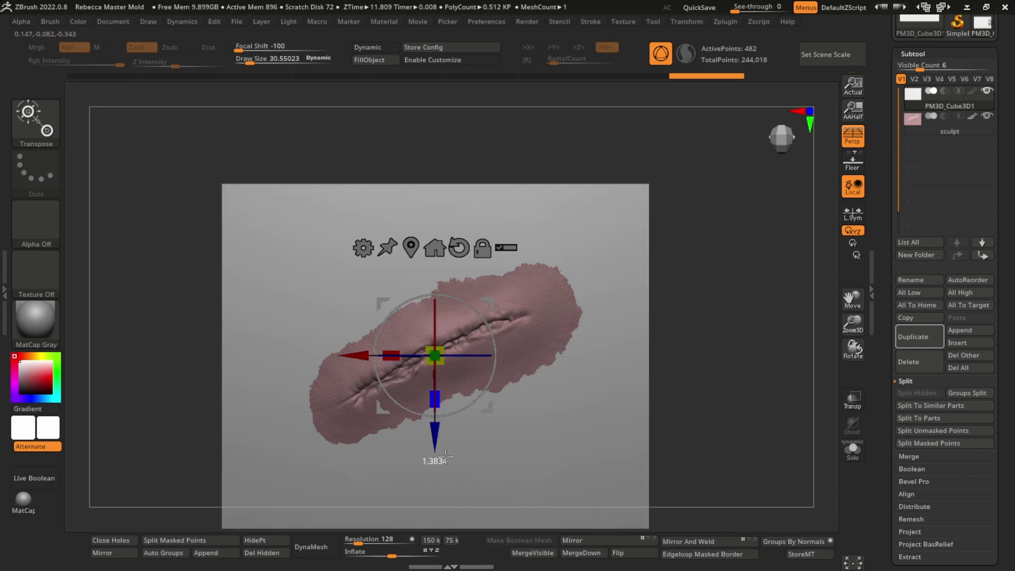
{"action": "left_click_drag", "start_coordinate": [446, 457], "coordinate": [445, 455]}
{"action": "left_click_drag", "start_coordinate": [390, 354], "coordinate": [376, 355]}
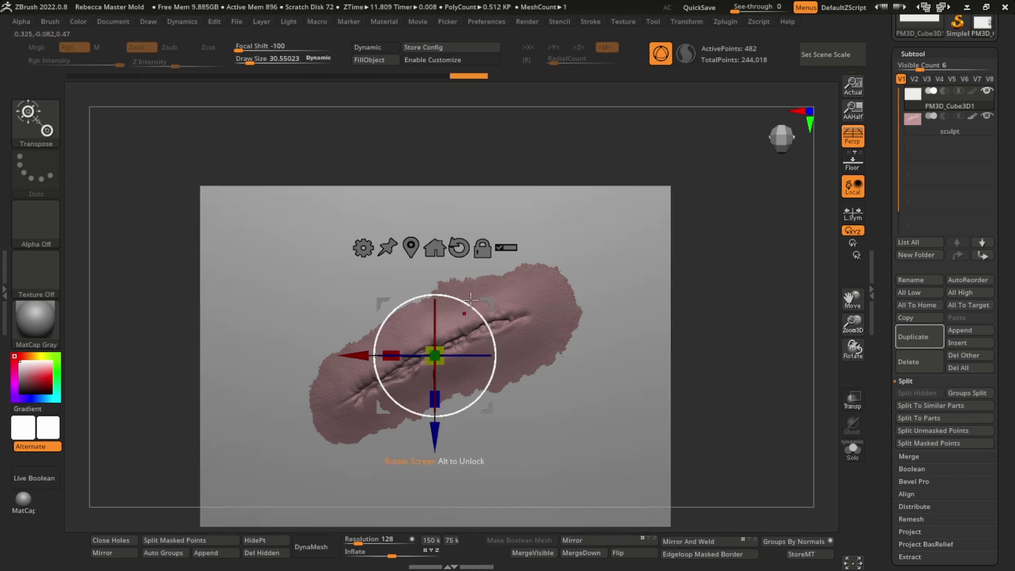
{"action": "left_click_drag", "start_coordinate": [487, 303], "coordinate": [492, 295]}
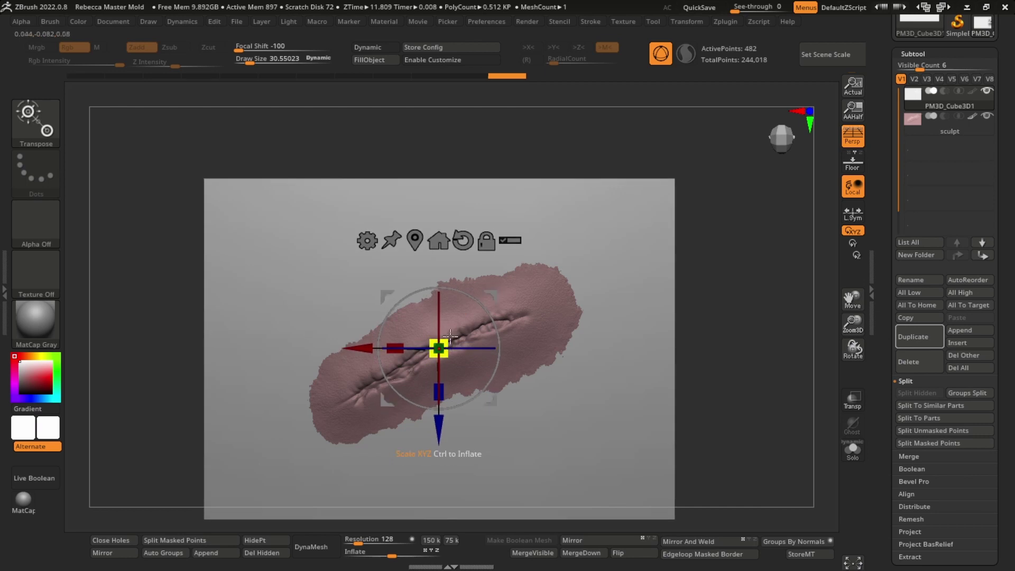
{"action": "key", "text": "q"}
Switch to the CurveTubeSnap brush for drawing on the base plate subtool
{"action": "left_click_drag", "start_coordinate": [607, 312], "coordinate": [641, 306]}
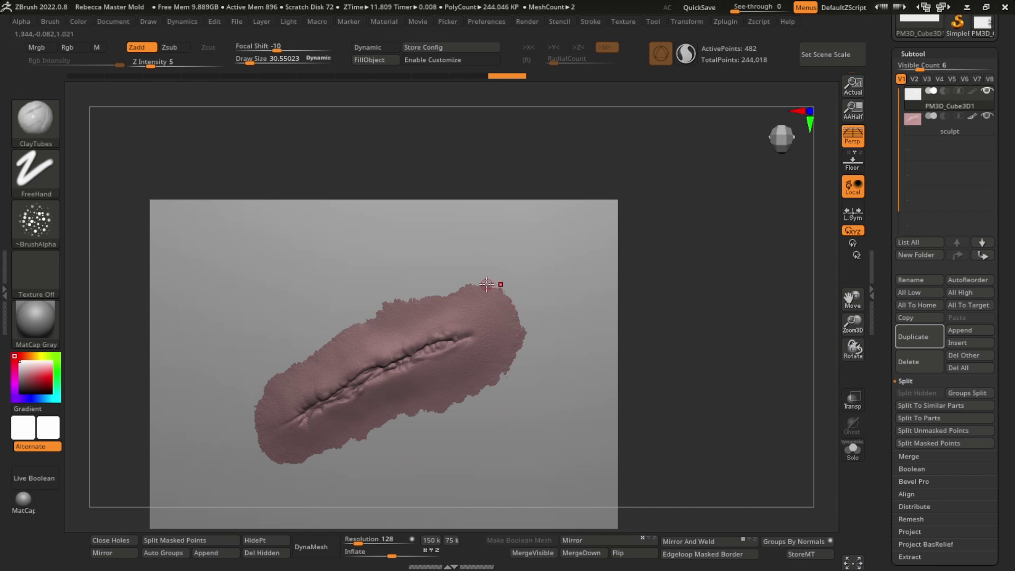
{"action": "key", "text": "b"}
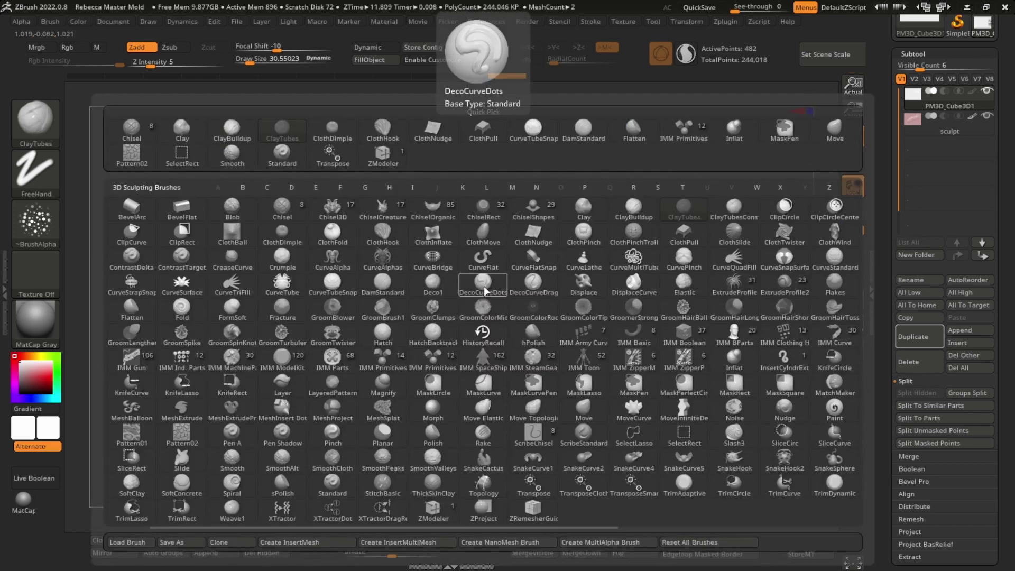
{"action": "key", "text": "c"}
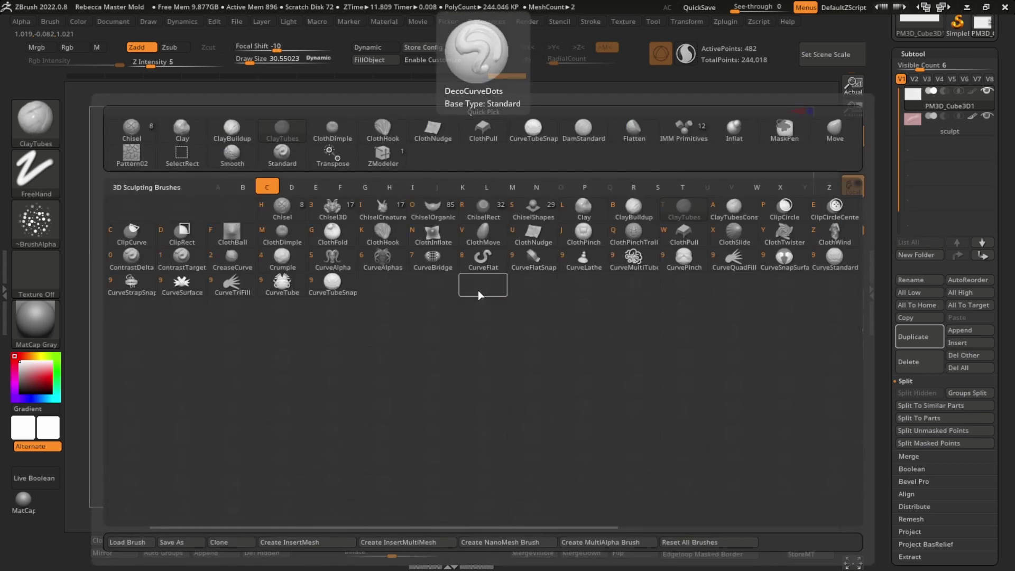
{"action": "left_click", "coordinate": [332, 285]}
{"action": "right_click_drag", "start_coordinate": [532, 270], "coordinate": [507, 281], "text": "alt"}
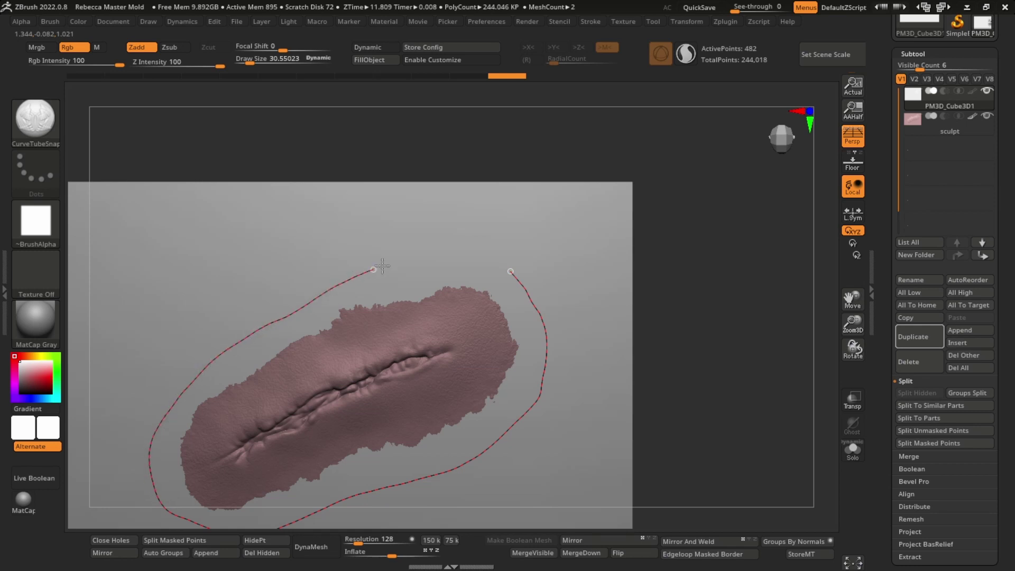
Try surrounding the relief with a closed CurveTubeSnap tube, undoing it after checking its thickness
{"action": "left_click_drag", "start_coordinate": [503, 268], "coordinate": [510, 271]}
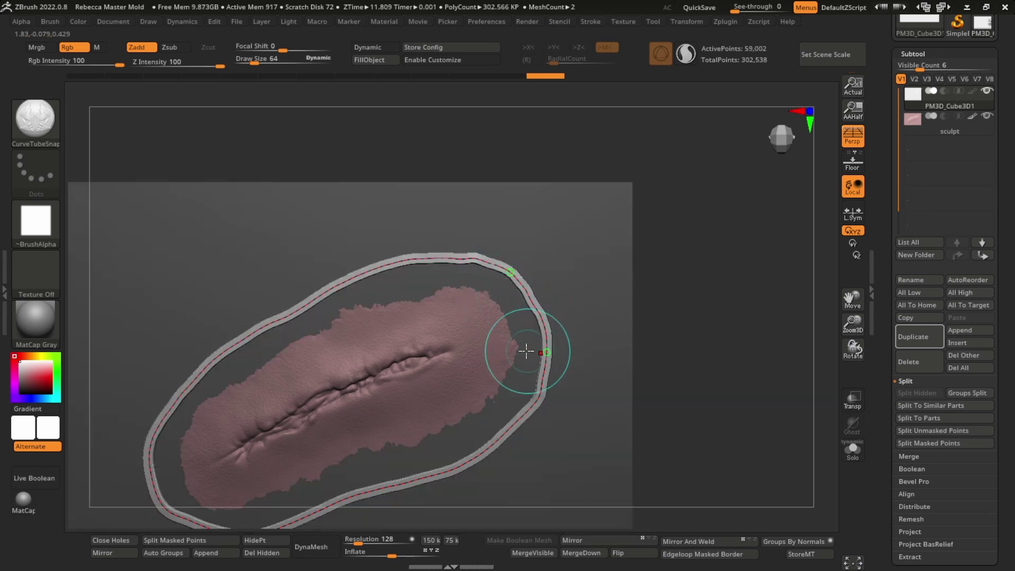
{"action": "right_click_drag", "start_coordinate": [529, 353], "coordinate": [622, 258], "text": "alt"}
{"action": "right_click_drag", "start_coordinate": [527, 355], "coordinate": [539, 344], "text": "alt"}
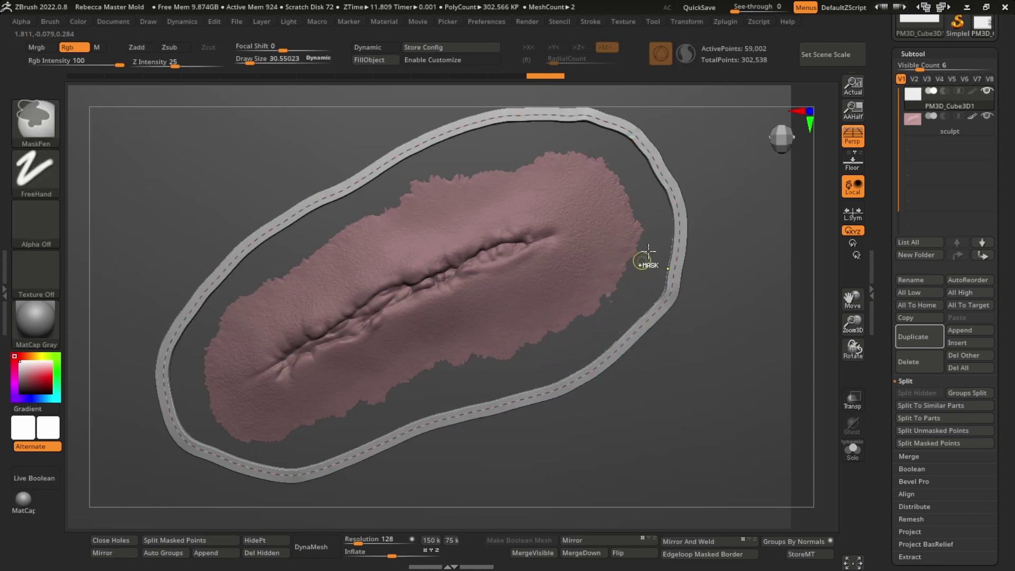
{"action": "key", "text": "ctrl+z"}
Increase the CurveTubeSnap draw size to about 46
{"action": "key", "text": "s"}
{"action": "left_click_drag", "start_coordinate": [698, 224], "coordinate": [695, 229]}
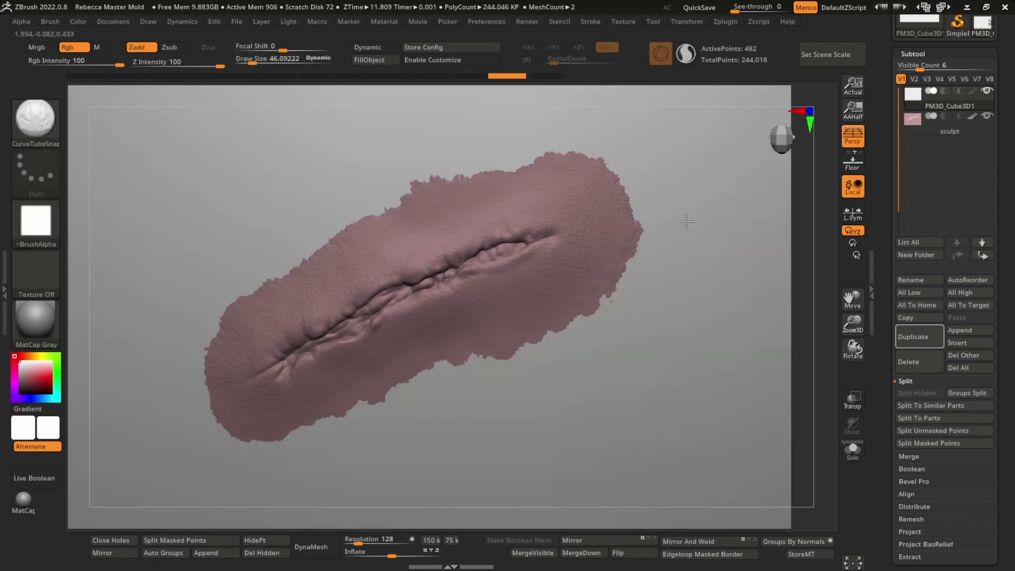
{"action": "right_click_drag", "start_coordinate": [686, 222], "coordinate": [693, 263], "text": "alt"}
{"action": "mouse_move", "coordinate": [654, 191]}
{"action": "right_mouse_down", "text": "alt"}
{"action": "mouse_move", "coordinate": [661, 224]}
{"action": "mouse_move", "coordinate": [628, 206]}
{"action": "right_mouse_up", "text": "alt"}
Try drawing a tube beside the relief, inspect how high it sits on the plate, and undo it
{"action": "mouse_move", "coordinate": [681, 240]}
{"action": "left_mouse_down"}
{"action": "mouse_move", "coordinate": [648, 347]}
{"action": "mouse_move", "coordinate": [614, 411]}
{"action": "left_mouse_up"}
{"action": "right_click_drag", "start_coordinate": [738, 380], "coordinate": [695, 340]}
{"action": "right_click_drag", "start_coordinate": [682, 388], "coordinate": [671, 458], "text": "ctrl"}
{"action": "right_click_drag", "start_coordinate": [668, 423], "coordinate": [740, 232], "text": "ctrl"}
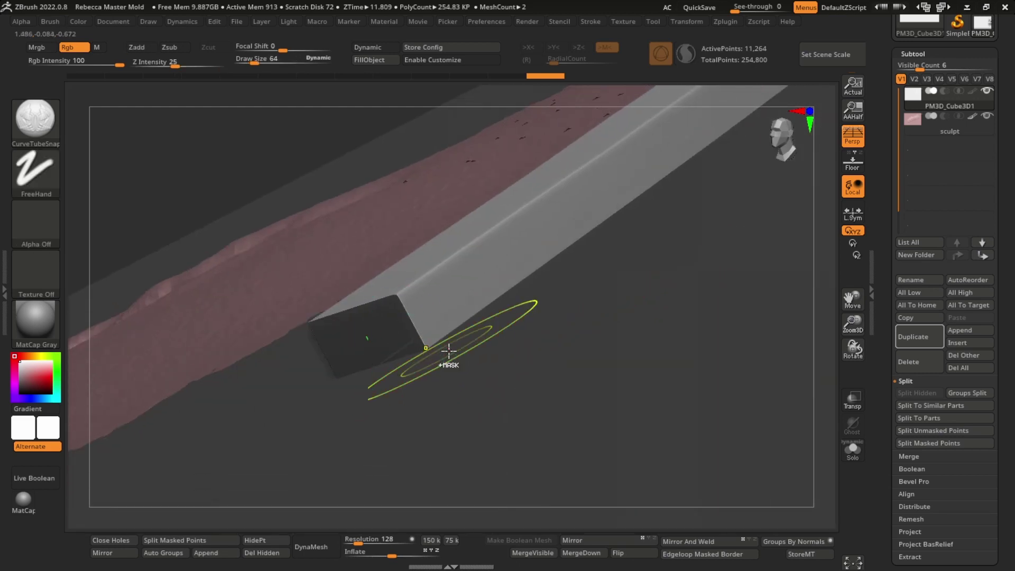
{"action": "key", "text": "ctrl+z"}
{"action": "right_click_drag", "start_coordinate": [500, 353], "coordinate": [577, 308], "text": "ctrl"}
Set the CurveTubeSnap brush depth to an Imbed value of -15
{"action": "left_click", "coordinate": [50, 22]}
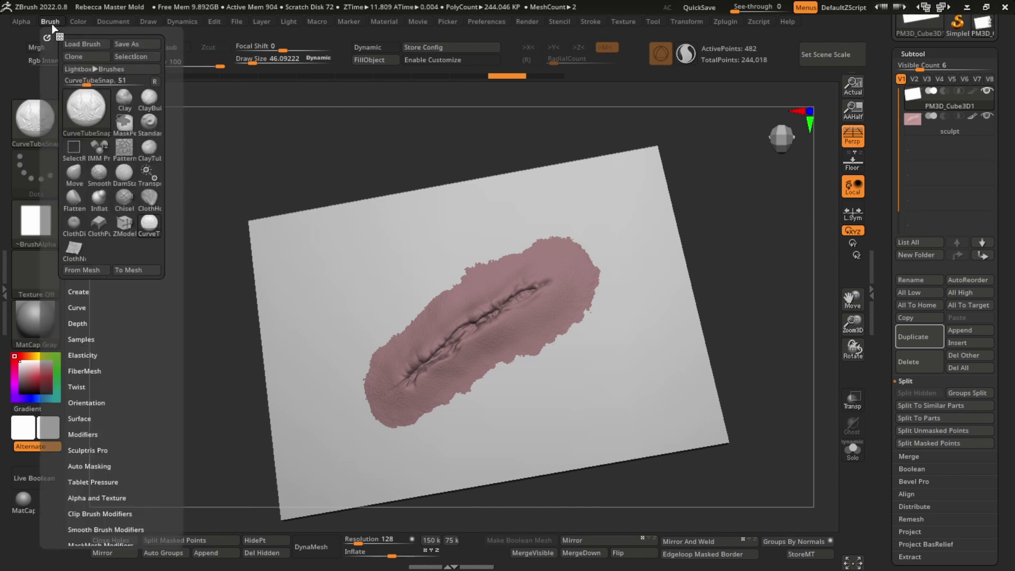
{"action": "left_click", "coordinate": [93, 322]}
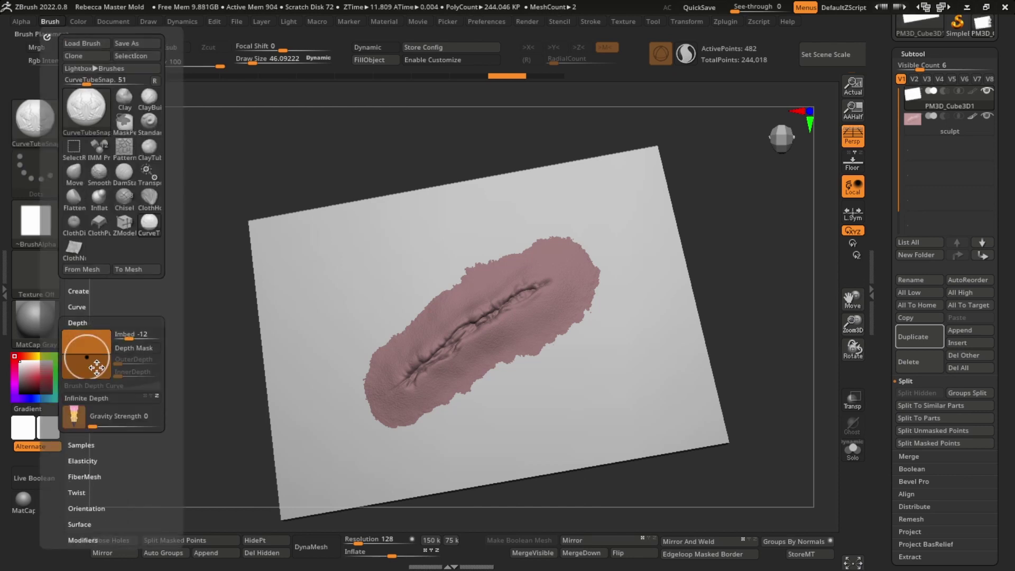
{"action": "left_click_drag", "start_coordinate": [90, 356], "coordinate": [91, 358]}
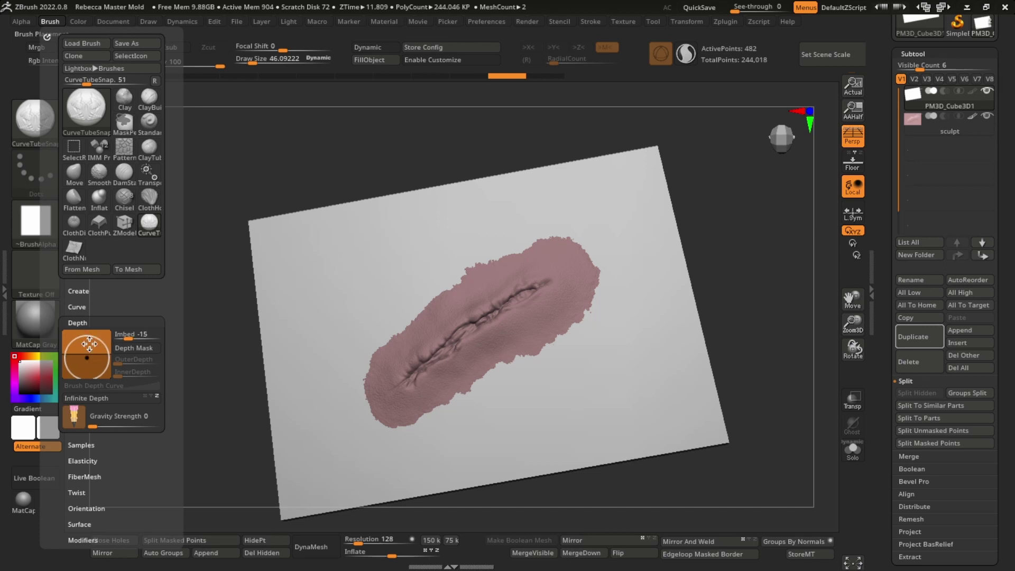
{"action": "right_click_drag", "start_coordinate": [598, 279], "coordinate": [577, 293], "text": "alt"}
Draw a closed curve tube all the way around the relief on the base plate and release its curve
{"action": "right_click_drag", "start_coordinate": [512, 224], "coordinate": [513, 216], "text": "ctrl"}
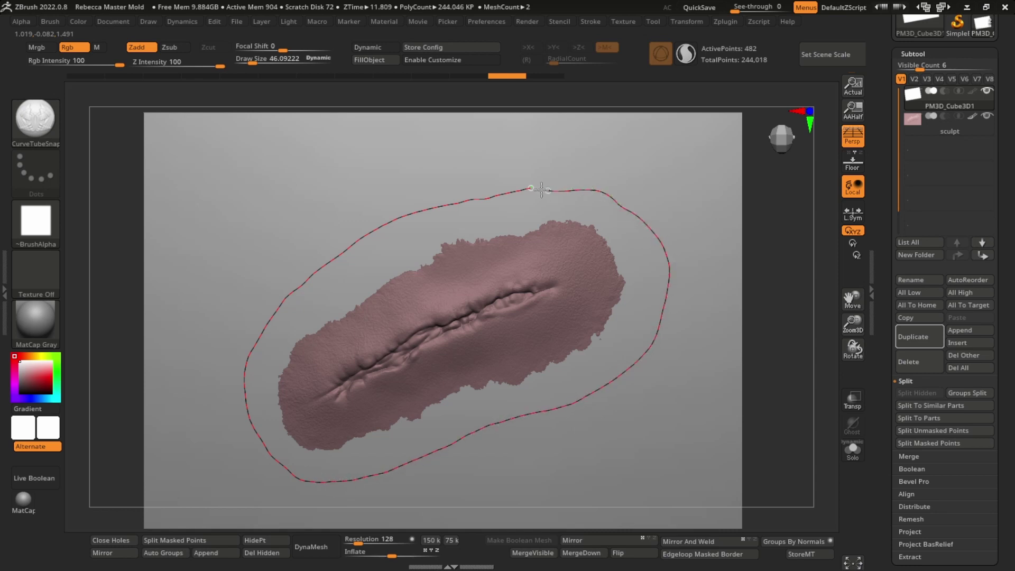
{"action": "left_click_drag", "start_coordinate": [532, 188], "coordinate": [530, 188]}
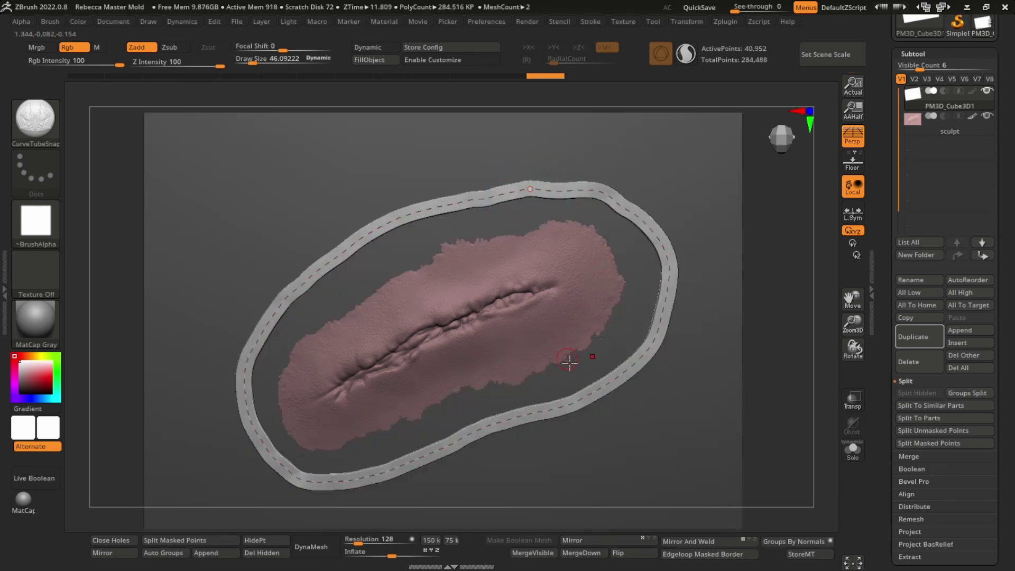
{"action": "mouse_move", "coordinate": [691, 238]}
{"action": "right_mouse_down"}
{"action": "mouse_move", "coordinate": [702, 340]}
{"action": "mouse_move", "coordinate": [659, 353]}
{"action": "mouse_move", "coordinate": [648, 502]}
{"action": "right_mouse_up"}
{"action": "left_click_drag", "start_coordinate": [636, 382], "coordinate": [677, 356]}
{"action": "key", "text": "ctrl+z"}
{"action": "key", "text": "ctrl+z"}
{"action": "right_click_drag", "start_coordinate": [721, 403], "coordinate": [649, 401], "text": "ctrl"}
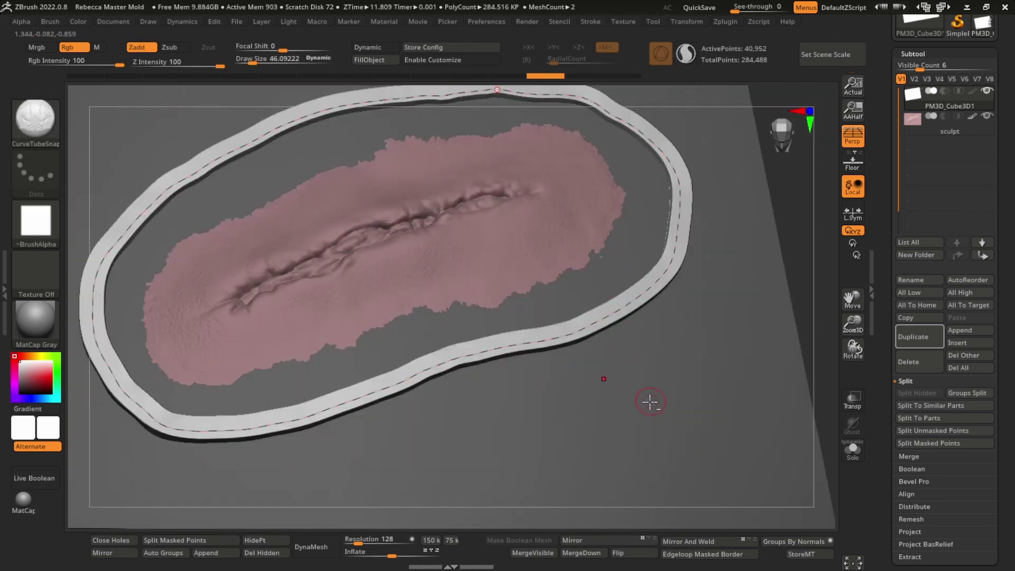
{"action": "scroll", "coordinate": [650, 402], "scroll_direction": "down", "scroll_amount": 5}
{"action": "left_click", "coordinate": [665, 393]}
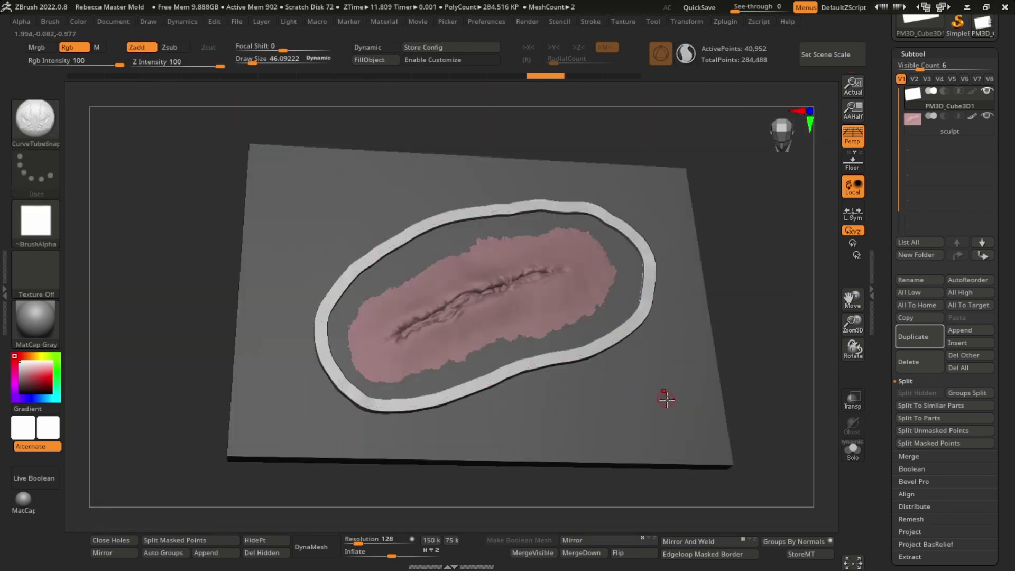
{"action": "right_click_drag", "start_coordinate": [650, 350], "coordinate": [648, 378]}
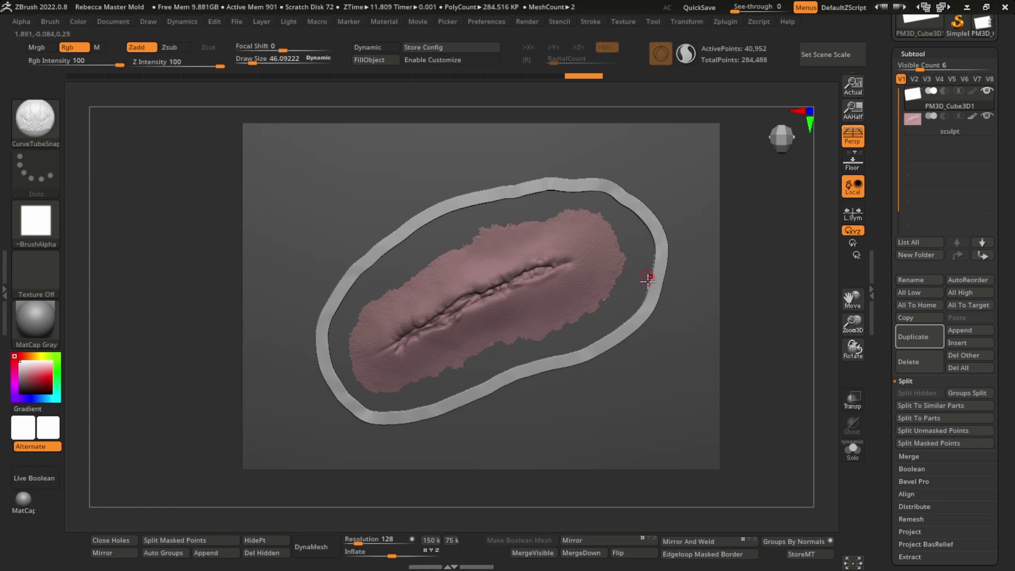
Display the polygroups and split the base plate subtool by groups so the tube becomes its own subtool
{"action": "key", "text": "shift+f"}
{"action": "scroll", "coordinate": [619, 333], "scroll_direction": "up", "scroll_amount": 5}
{"action": "scroll", "coordinate": [690, 331], "scroll_direction": "down", "scroll_amount": 2}
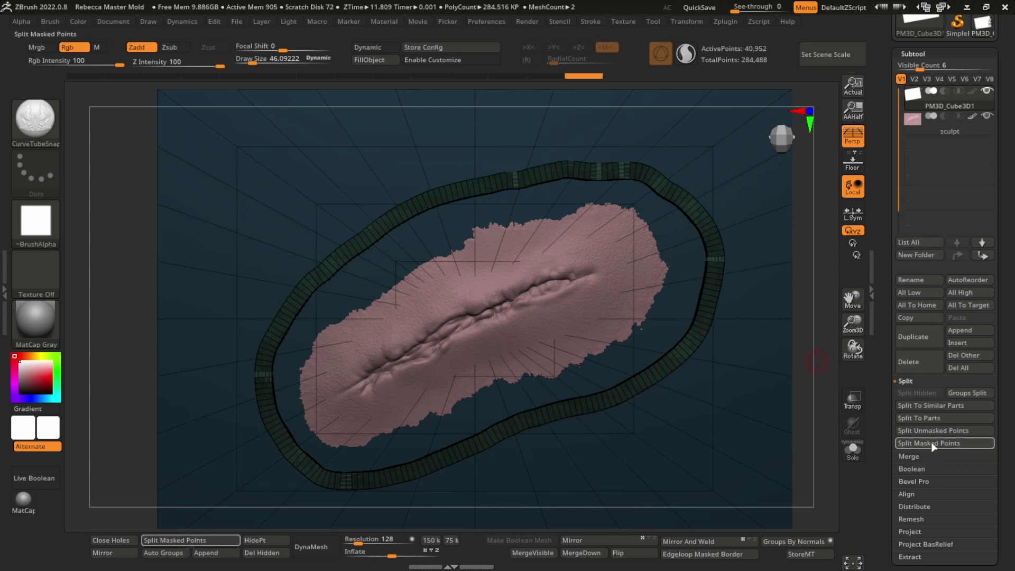
{"action": "left_click", "coordinate": [912, 381]}
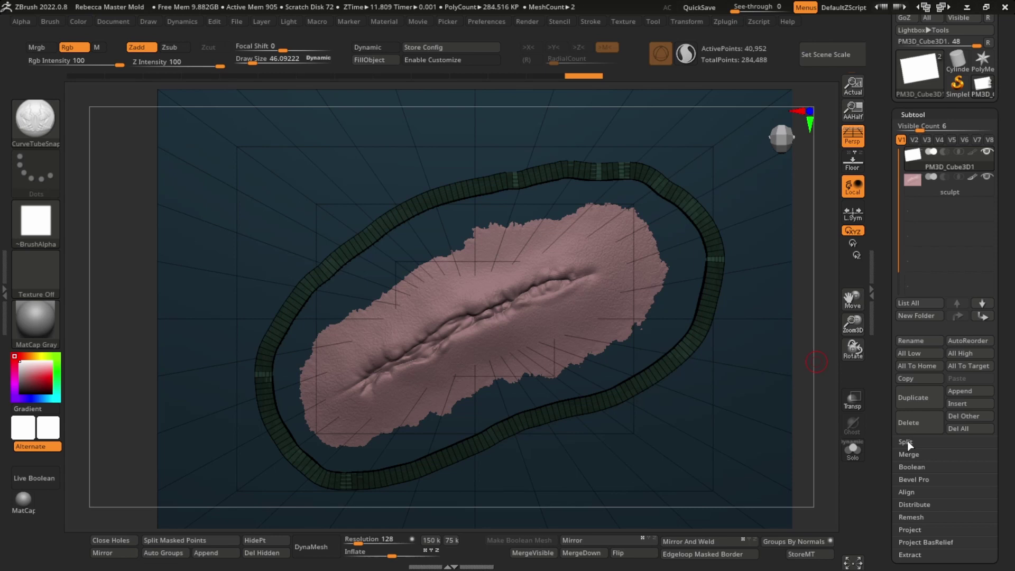
{"action": "left_click", "coordinate": [906, 443]}
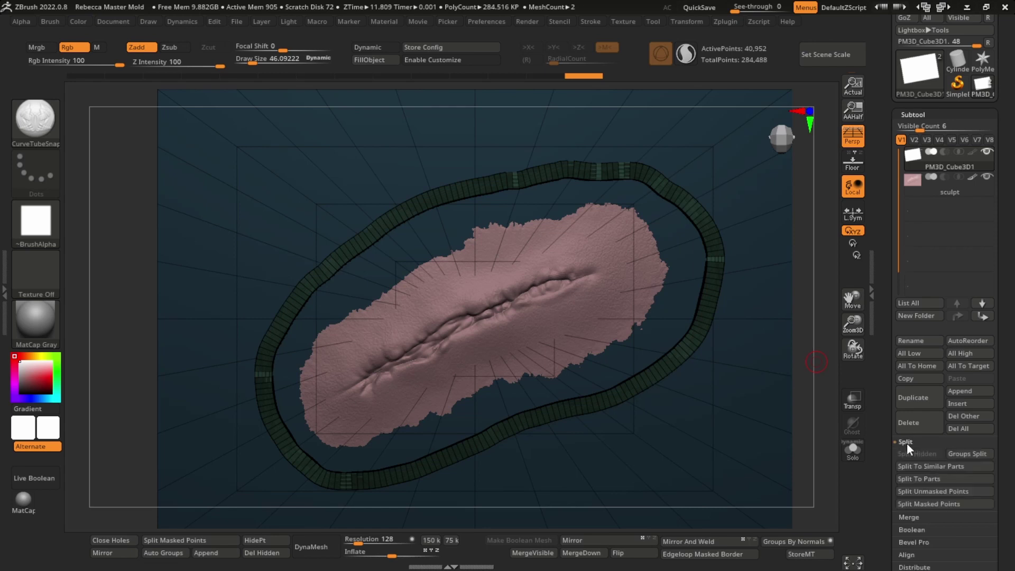
{"action": "left_click", "coordinate": [967, 454]}
{"action": "left_click", "coordinate": [795, 485]}
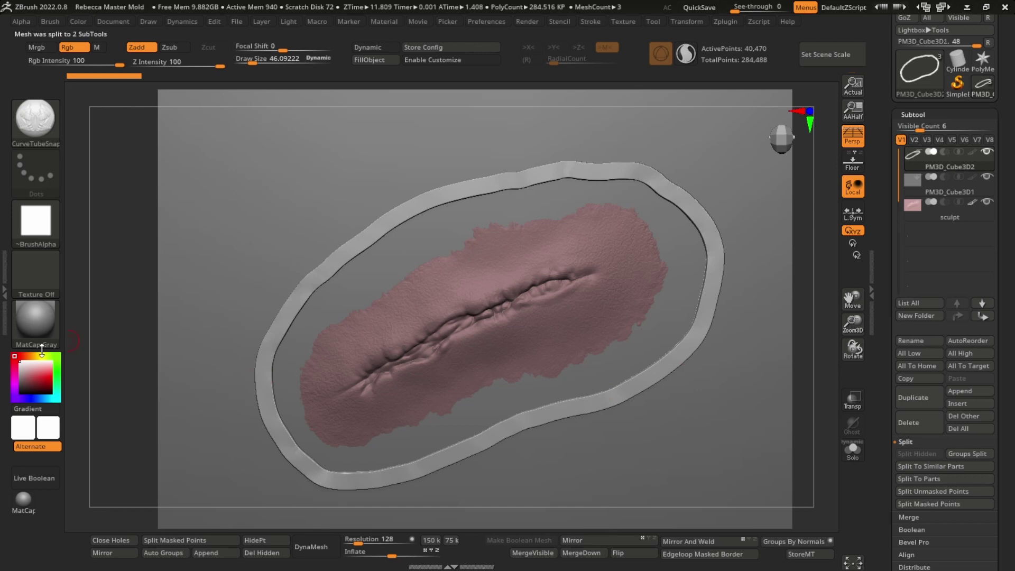
Fill the tube subtool with a golden tan colour and reset the active colour to white
{"action": "left_click", "coordinate": [34, 356]}
{"action": "left_click", "coordinate": [27, 366]}
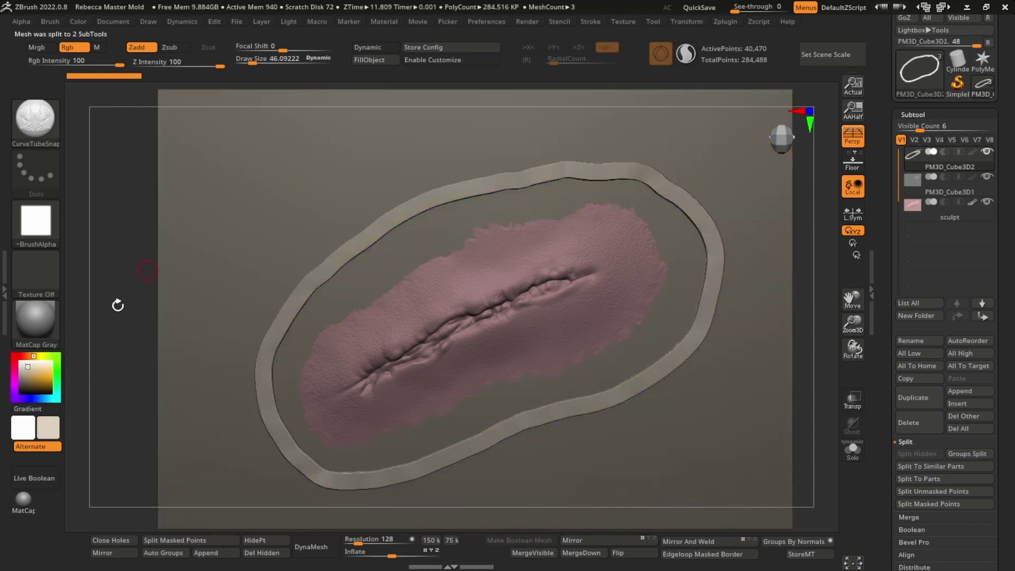
{"action": "left_click", "coordinate": [36, 373]}
{"action": "left_click", "coordinate": [359, 62]}
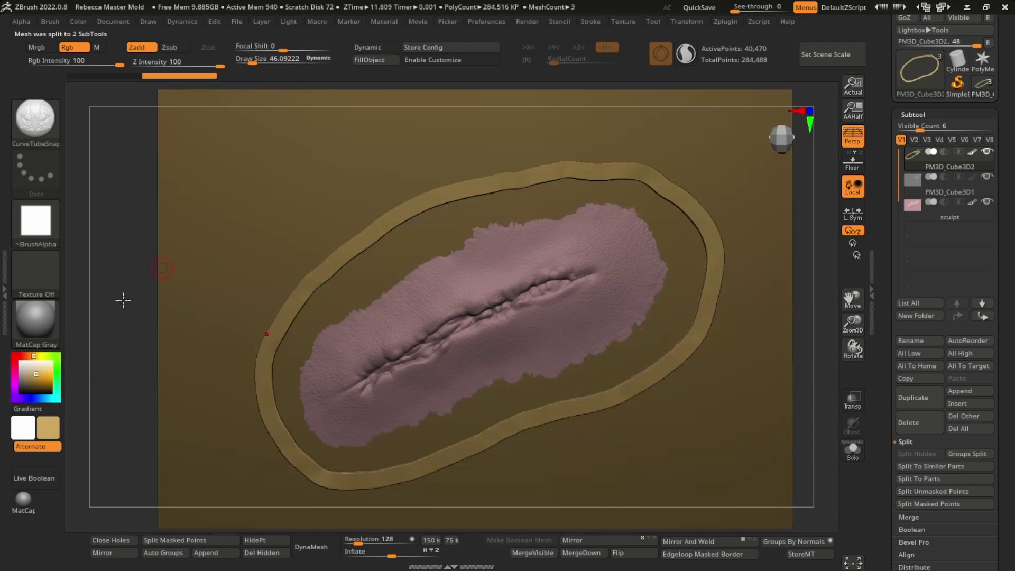
{"action": "left_click", "coordinate": [20, 362]}
Turn off perspective and switch to the Move brush with a draw size of about 333
{"action": "right_click_drag", "start_coordinate": [434, 313], "coordinate": [605, 295], "text": "ctrl"}
{"action": "right_click_drag", "start_coordinate": [663, 307], "coordinate": [519, 332], "text": "shift"}
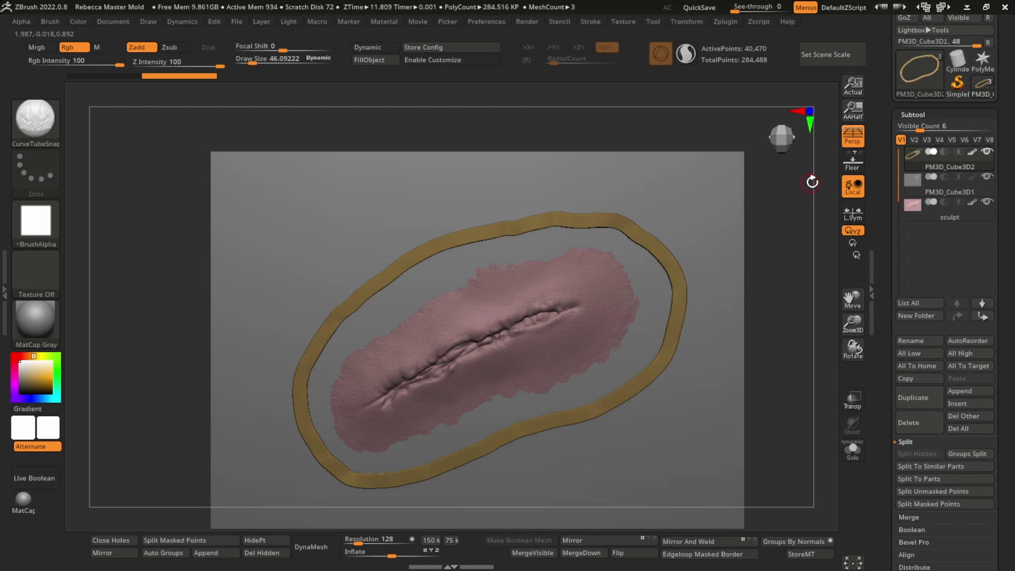
{"action": "right_click_drag", "start_coordinate": [670, 324], "coordinate": [646, 334], "text": "alt"}
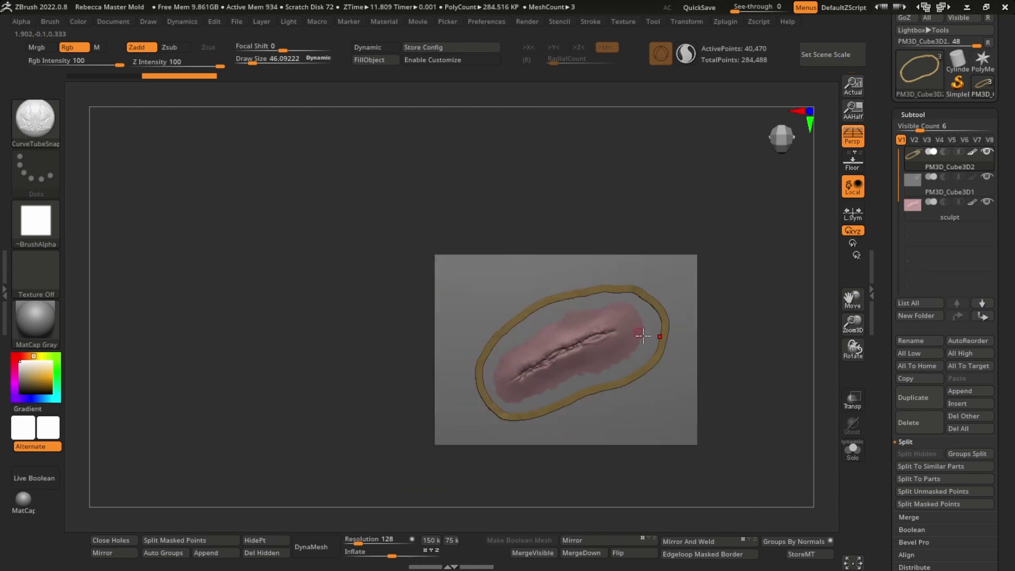
{"action": "left_click", "coordinate": [860, 140]}
{"action": "right_click_drag", "start_coordinate": [565, 327], "coordinate": [562, 291], "text": "ctrl"}
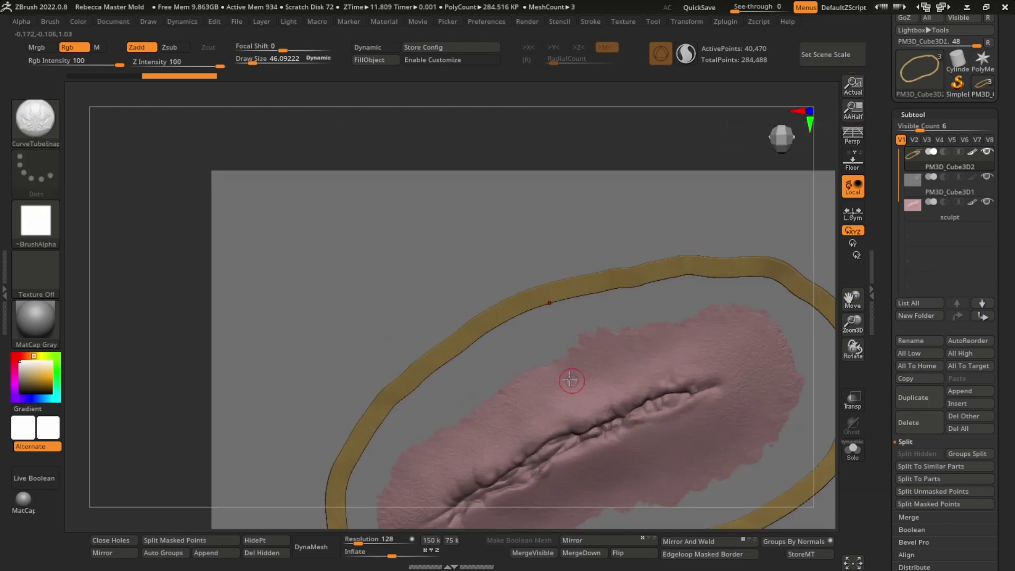
{"action": "key", "text": "b"}
{"action": "key", "text": "m"}
{"action": "key", "text": "v"}
{"action": "key", "text": "s"}
{"action": "left_click_drag", "start_coordinate": [521, 291], "coordinate": [550, 302]}
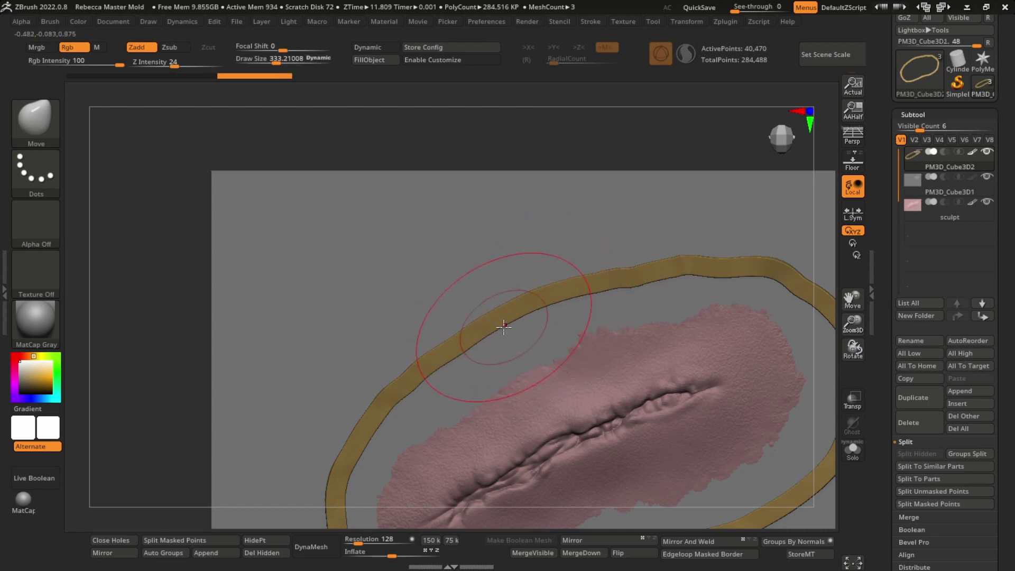
Smooth out the bumps in the tube's outline around the relief using the Move brush at draw size about 357
{"action": "key", "text": "s"}
{"action": "mouse_move", "coordinate": [492, 324]}
{"action": "left_mouse_down"}
{"action": "mouse_move", "coordinate": [514, 325]}
{"action": "mouse_move", "coordinate": [483, 320]}
{"action": "left_mouse_up"}
{"action": "key", "text": "s"}
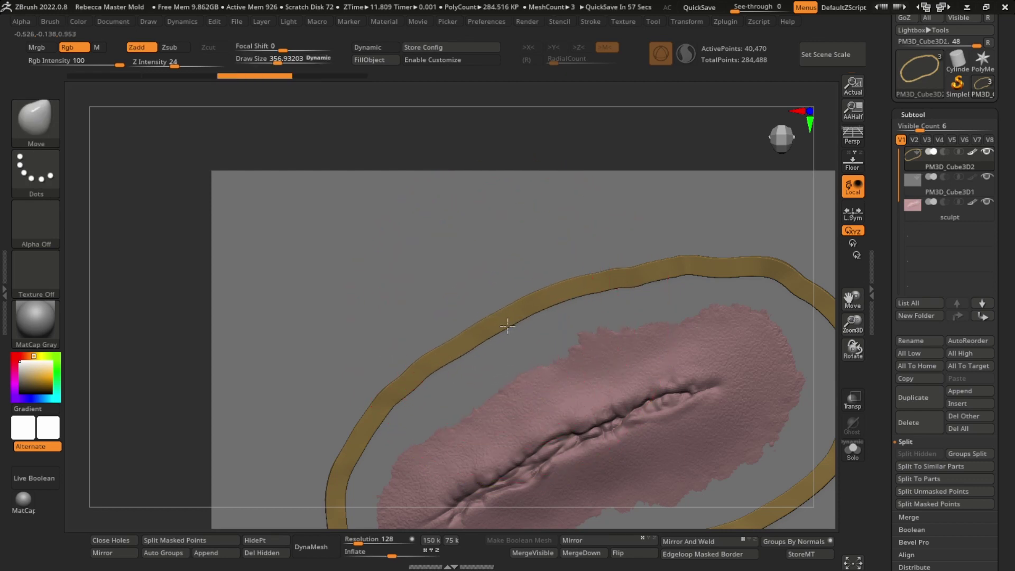
{"action": "right_click_drag", "start_coordinate": [458, 319], "coordinate": [410, 269], "text": "alt"}
{"action": "right_click_drag", "start_coordinate": [313, 433], "coordinate": [312, 328], "text": "alt"}
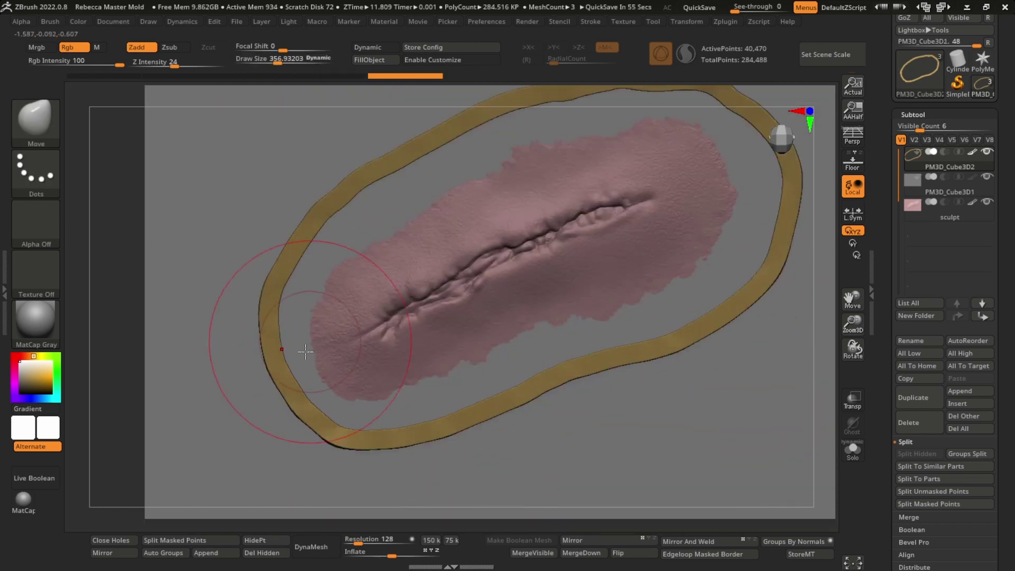
{"action": "left_click_drag", "start_coordinate": [281, 375], "coordinate": [293, 387]}
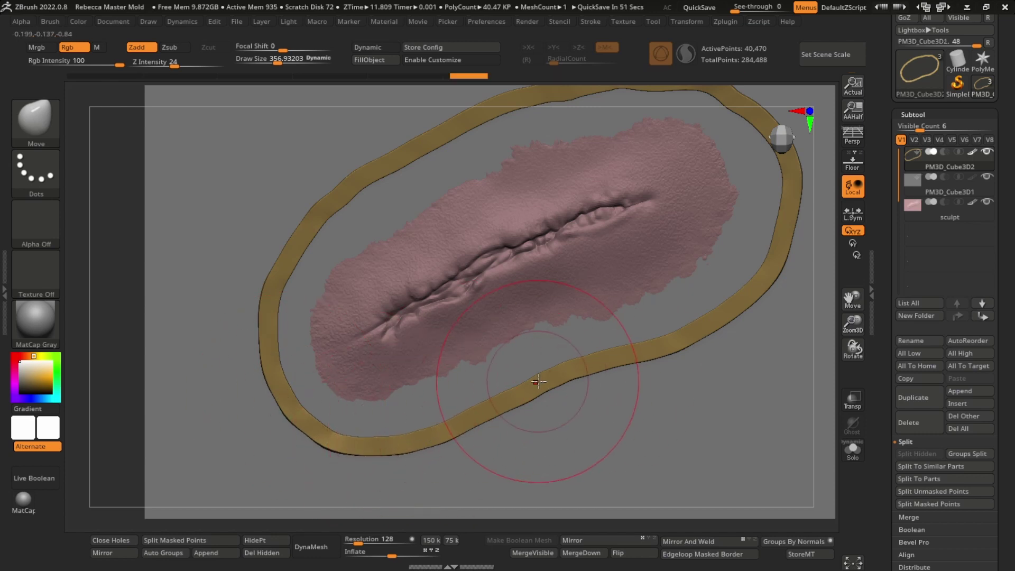
{"action": "right_click_drag", "start_coordinate": [752, 295], "coordinate": [683, 338]}
{"action": "left_click_drag", "start_coordinate": [683, 344], "coordinate": [675, 350]}
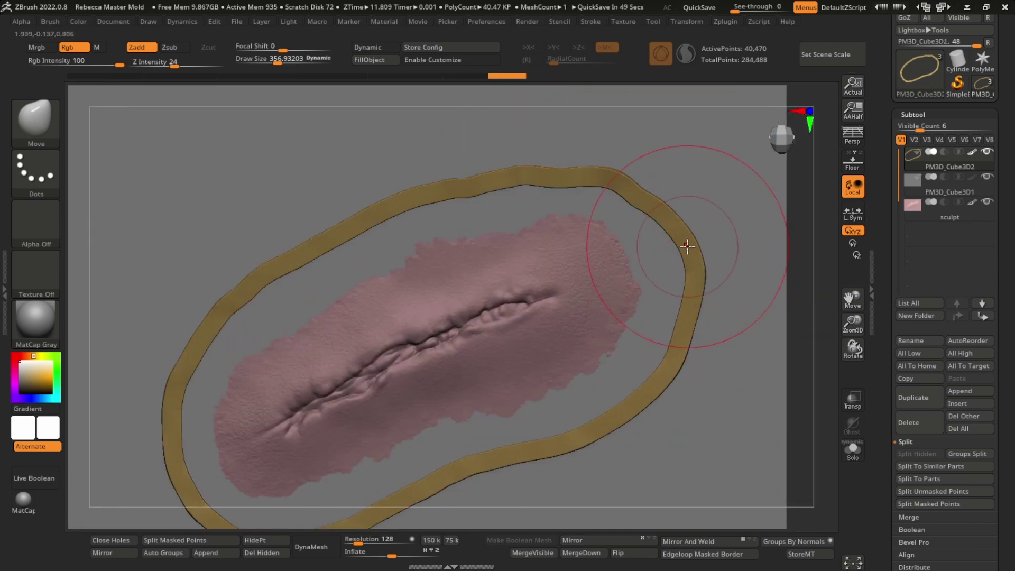
{"action": "left_click_drag", "start_coordinate": [688, 273], "coordinate": [674, 277]}
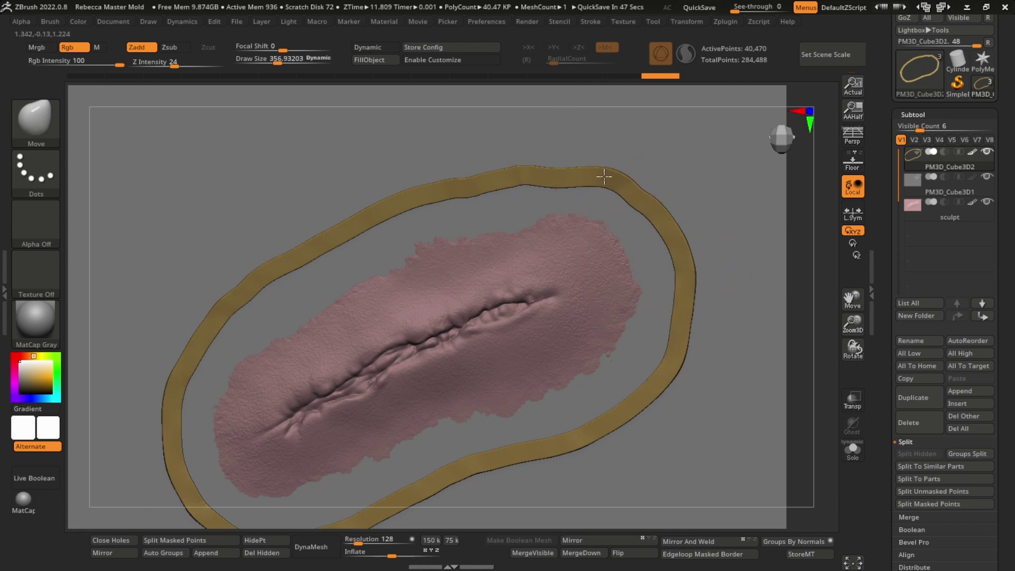
{"action": "left_click_drag", "start_coordinate": [606, 177], "coordinate": [603, 173]}
{"action": "left_click_drag", "start_coordinate": [535, 174], "coordinate": [533, 169]}
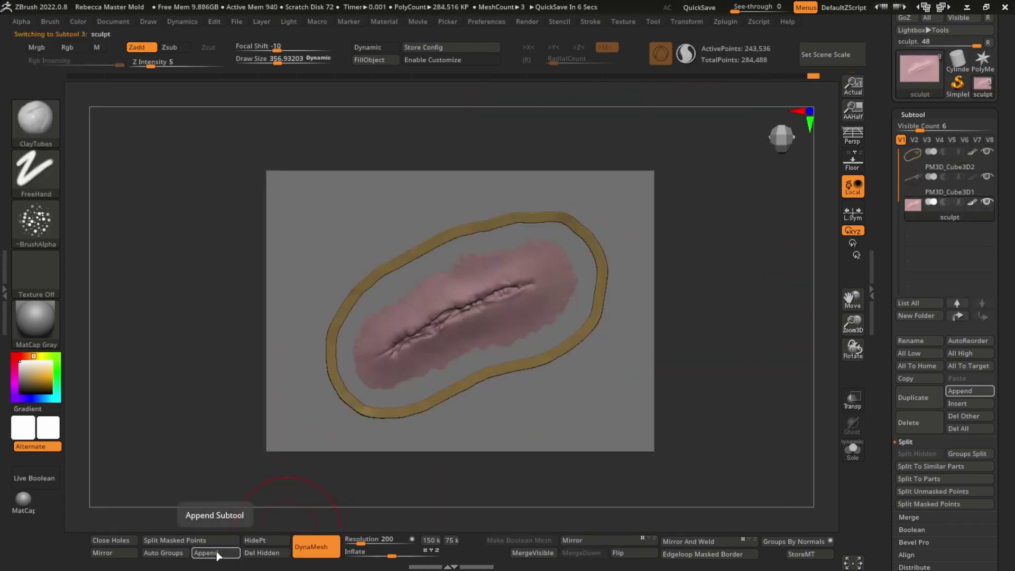
Append a Cube3D to the sculpt's subtools and stretch it along X with the transform gizmo
{"action": "left_click", "coordinate": [216, 553]}
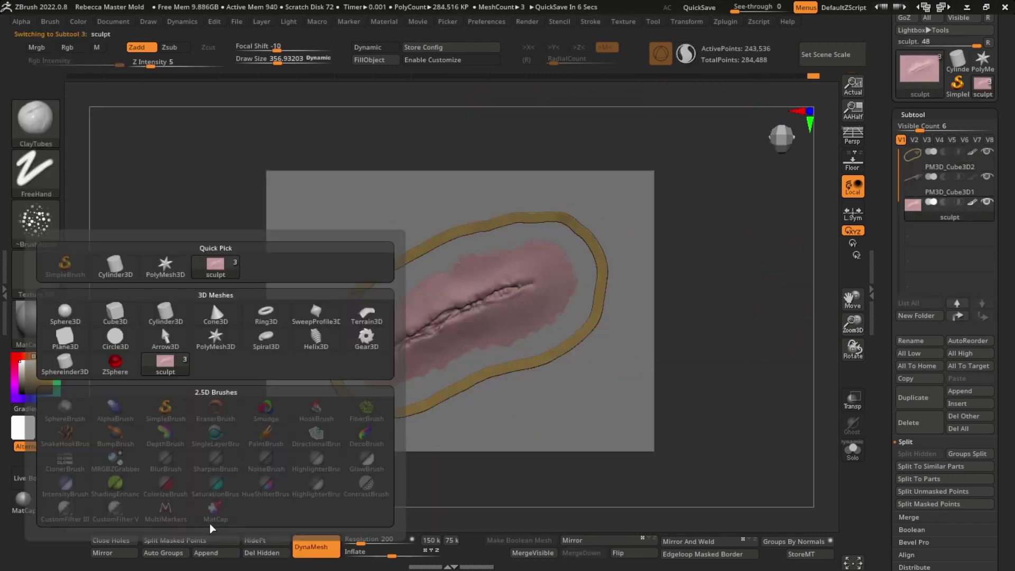
{"action": "left_click", "coordinate": [128, 319]}
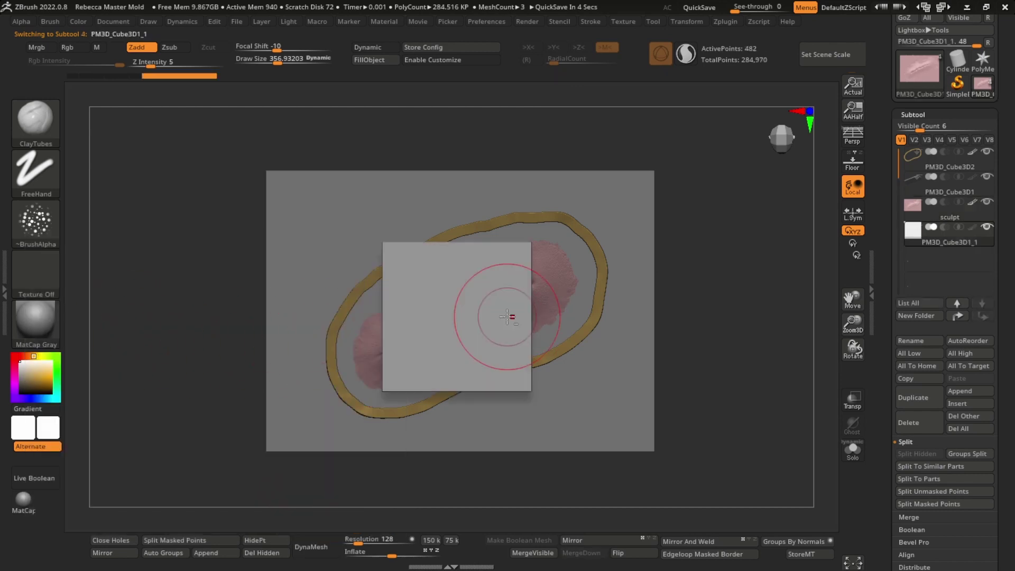
{"action": "left_click_drag", "start_coordinate": [564, 346], "coordinate": [444, 319]}
{"action": "key", "text": "w"}
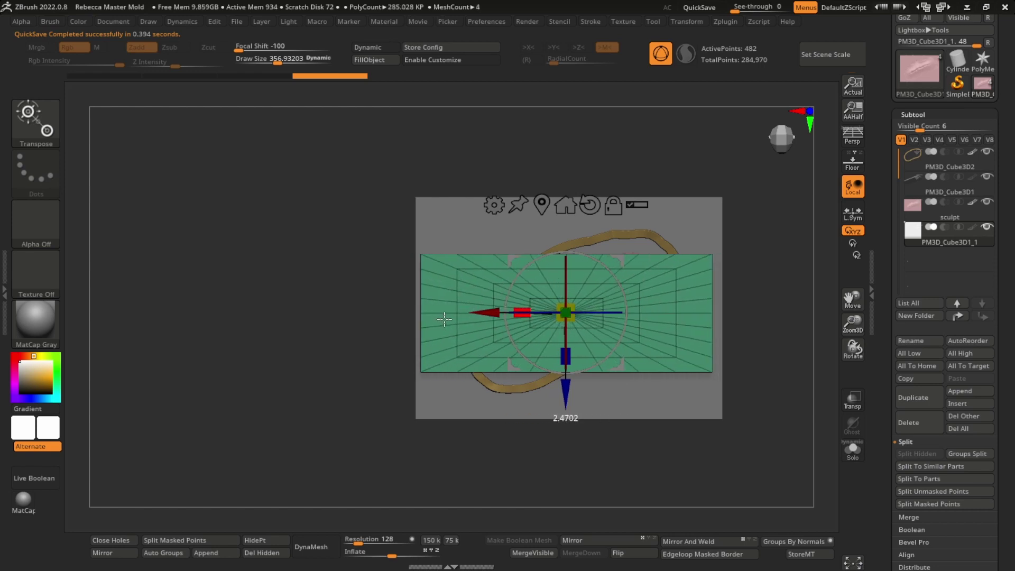
Scale the appended cube along Z and X to nearly match the base plate's footprint, using transparency to see the relief beneath
{"action": "left_click_drag", "start_coordinate": [566, 356], "coordinate": [575, 411]}
{"action": "left_click", "coordinate": [855, 409]}
{"action": "right_click_drag", "start_coordinate": [765, 296], "coordinate": [720, 355], "text": "ctrl"}
{"action": "left_click_drag", "start_coordinate": [573, 292], "coordinate": [579, 285]}
{"action": "left_click_drag", "start_coordinate": [535, 378], "coordinate": [535, 382]}
{"action": "left_click_drag", "start_coordinate": [488, 335], "coordinate": [486, 335]}
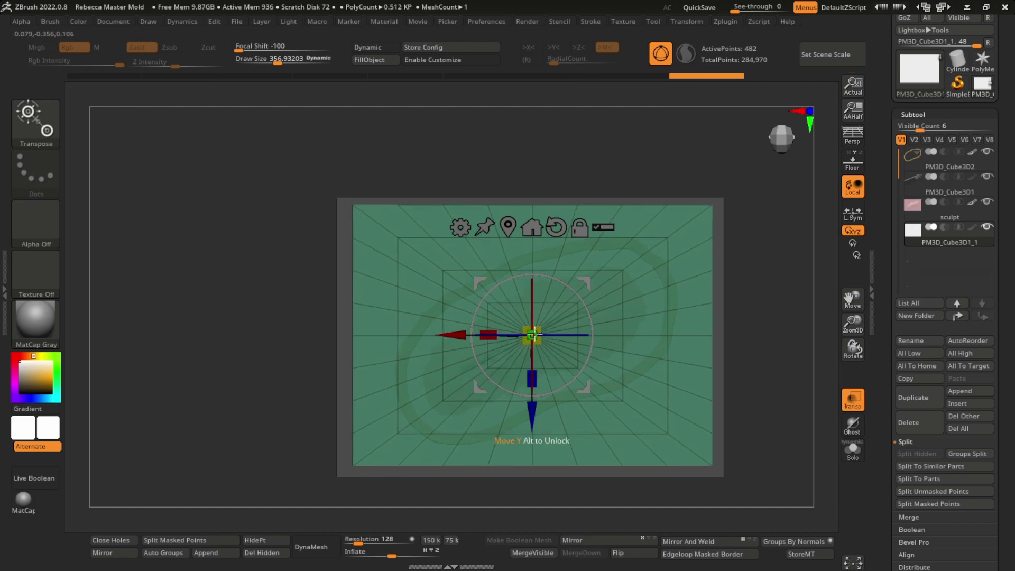
{"action": "left_click_drag", "start_coordinate": [532, 380], "coordinate": [534, 377]}
{"action": "key", "text": "q"}
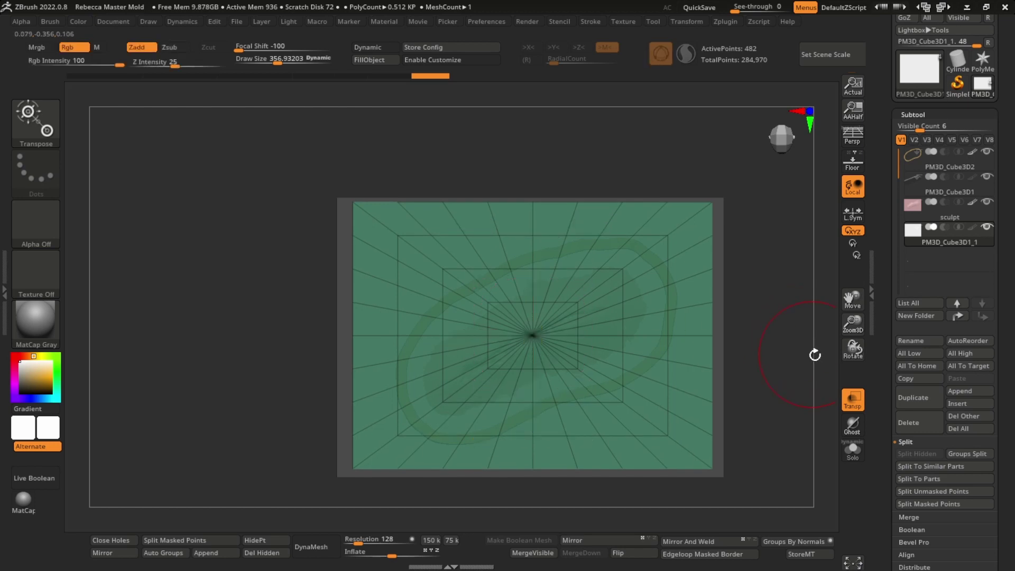
{"action": "key", "text": "w"}
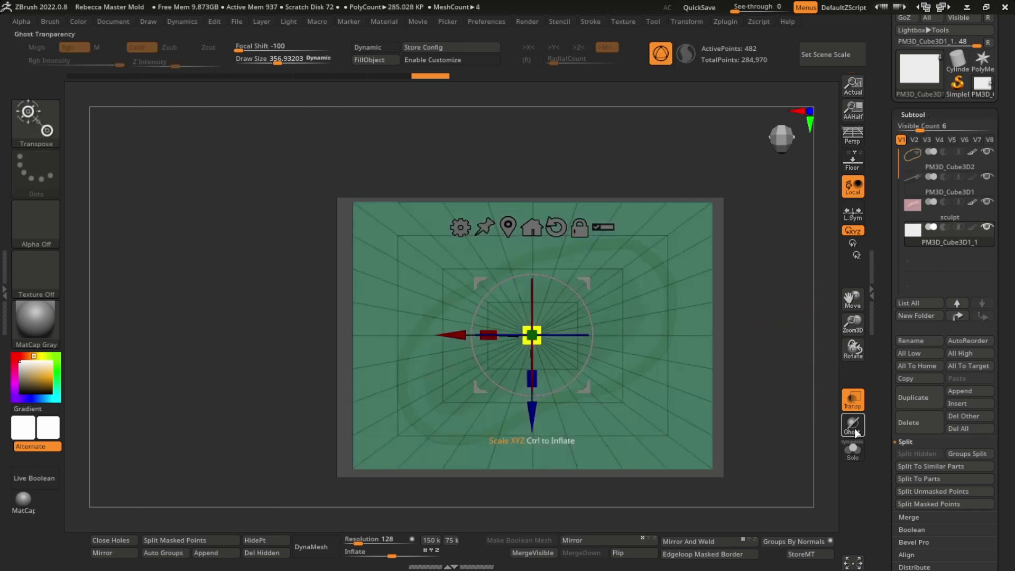
Remesh the cube with ZRemesher using DetectEdges and Half, show its polygroup wireframe, and nudge it along X over the base plate
{"action": "left_click", "coordinate": [934, 114]}
{"action": "left_click", "coordinate": [927, 130]}
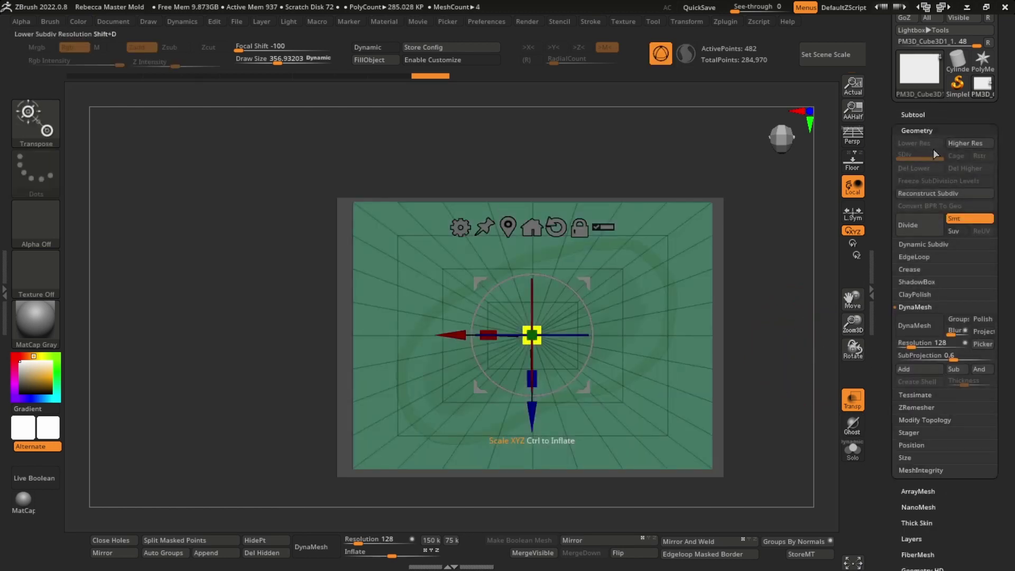
{"action": "left_click", "coordinate": [920, 331]}
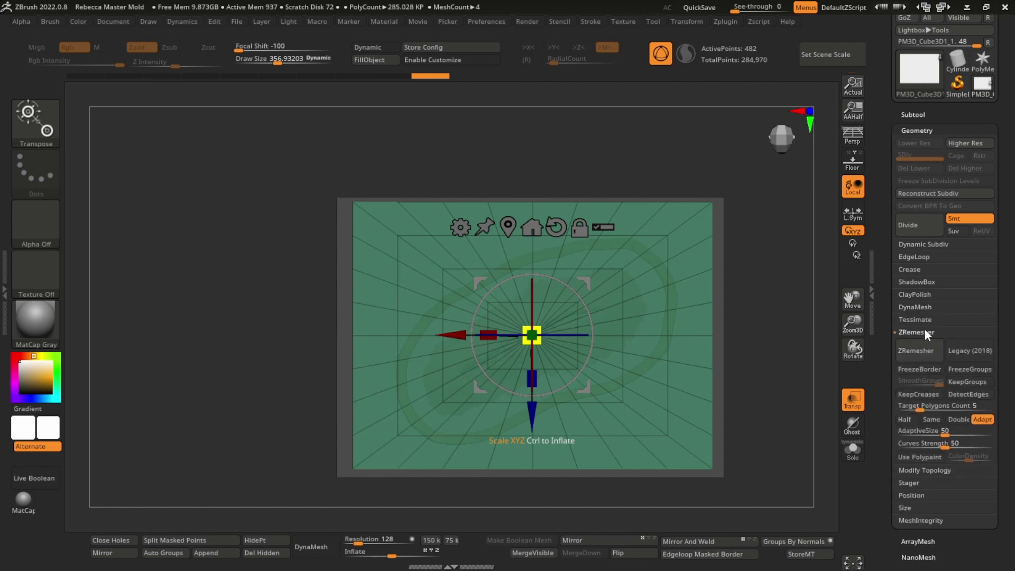
{"action": "left_click", "coordinate": [963, 396]}
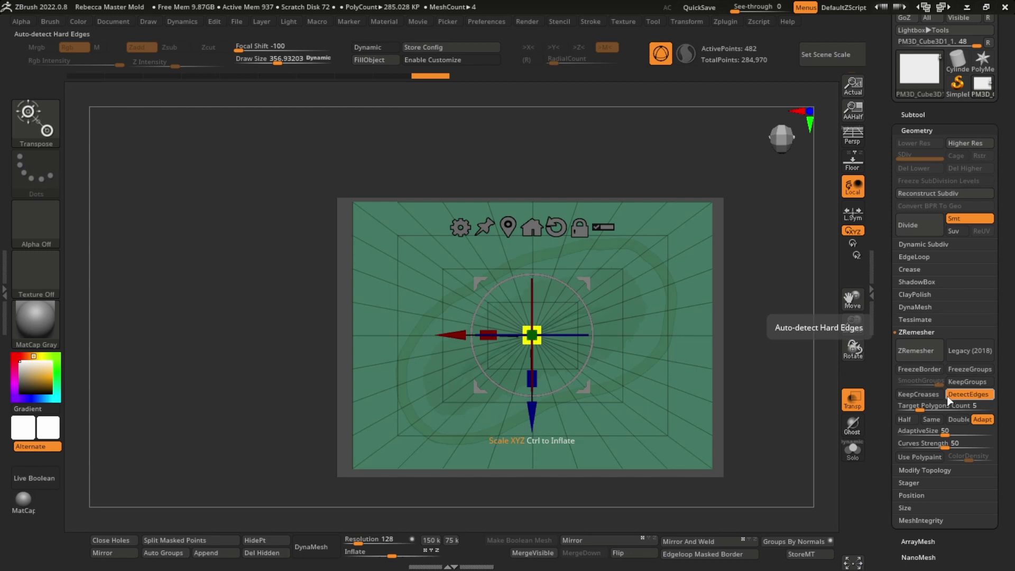
{"action": "left_click", "coordinate": [906, 420]}
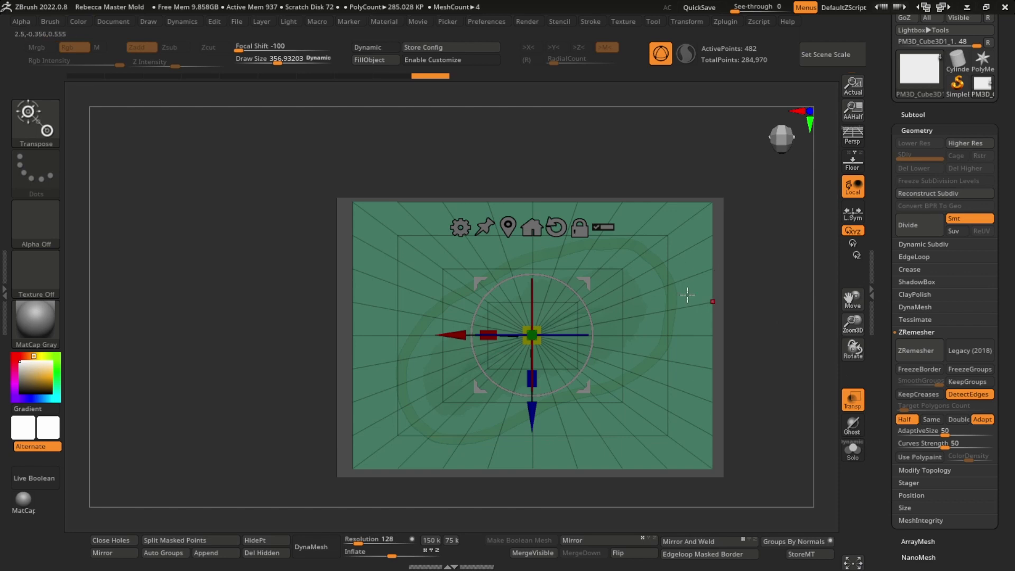
{"action": "left_click", "coordinate": [921, 350]}
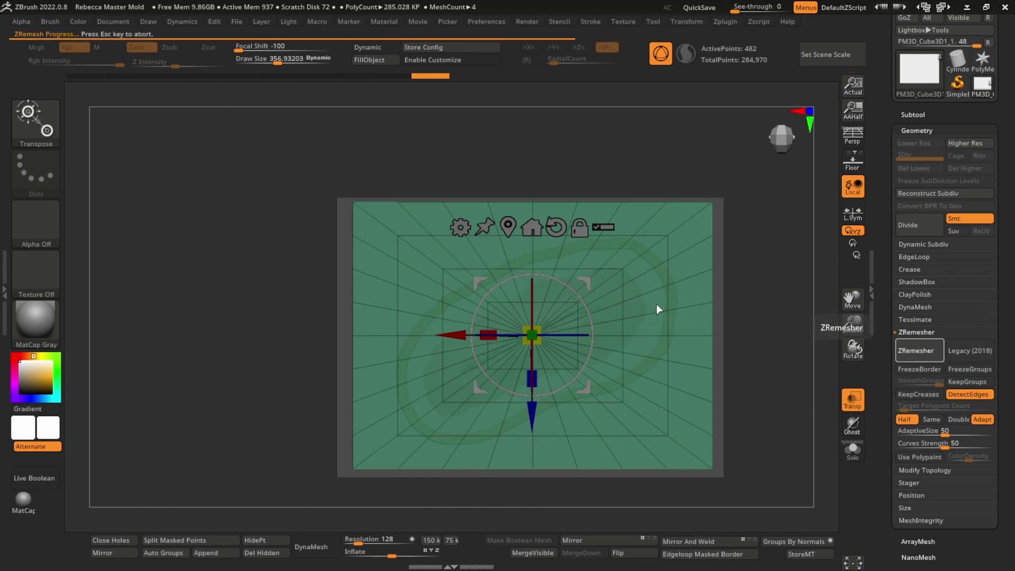
{"action": "key", "text": "shift+f"}
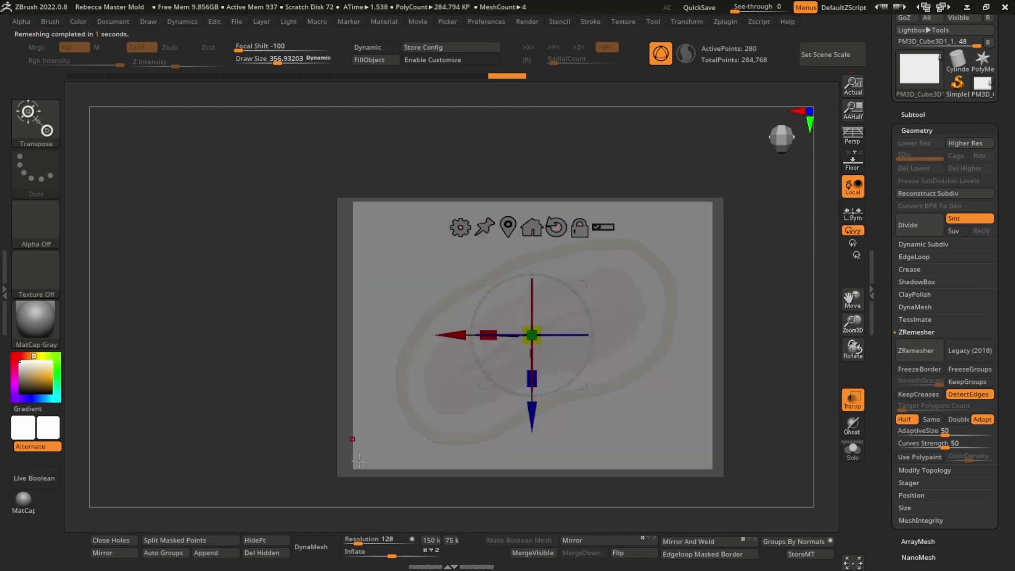
{"action": "key", "text": "shift+f"}
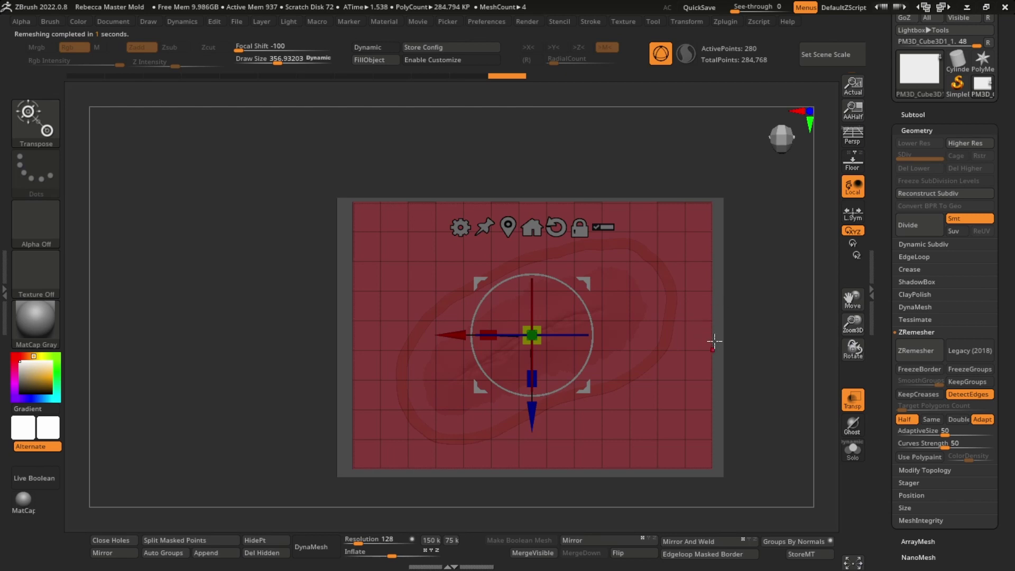
{"action": "left_click_drag", "start_coordinate": [453, 334], "coordinate": [460, 333]}
Switch to the ZModeler brush with a draw size of about 149
{"action": "key", "text": "q"}
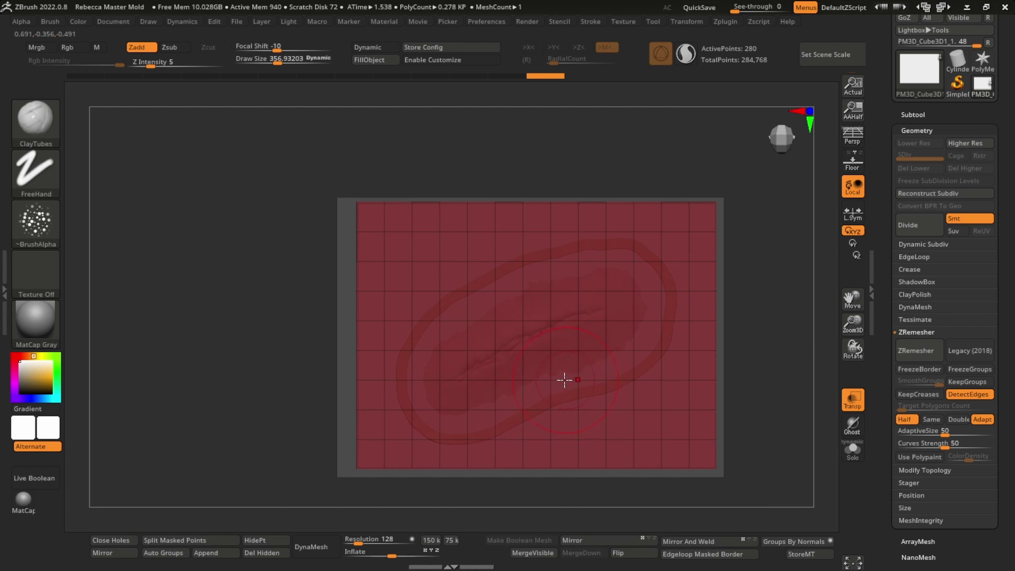
{"action": "key", "text": "b"}
{"action": "key", "text": "z"}
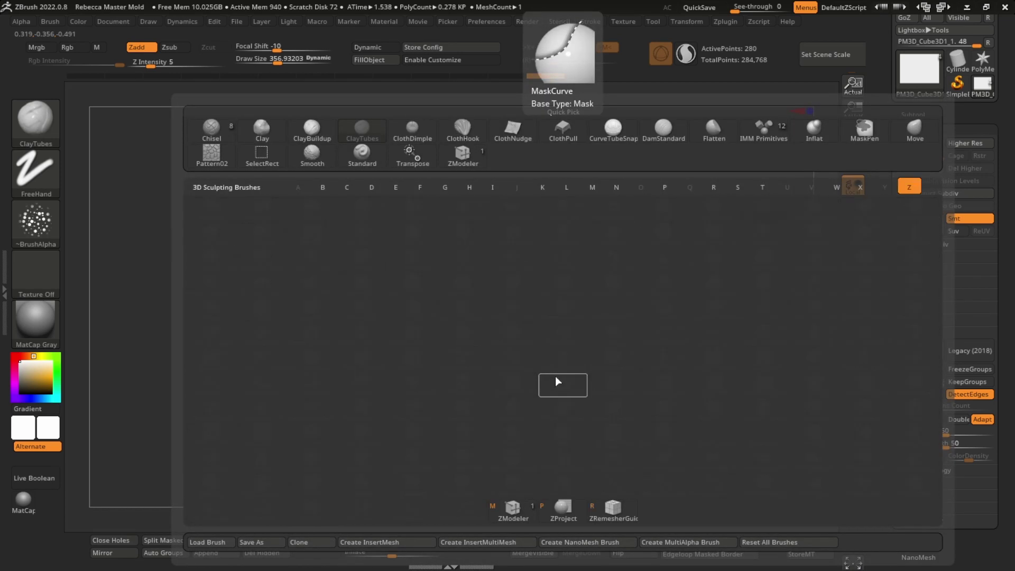
{"action": "key", "text": "m"}
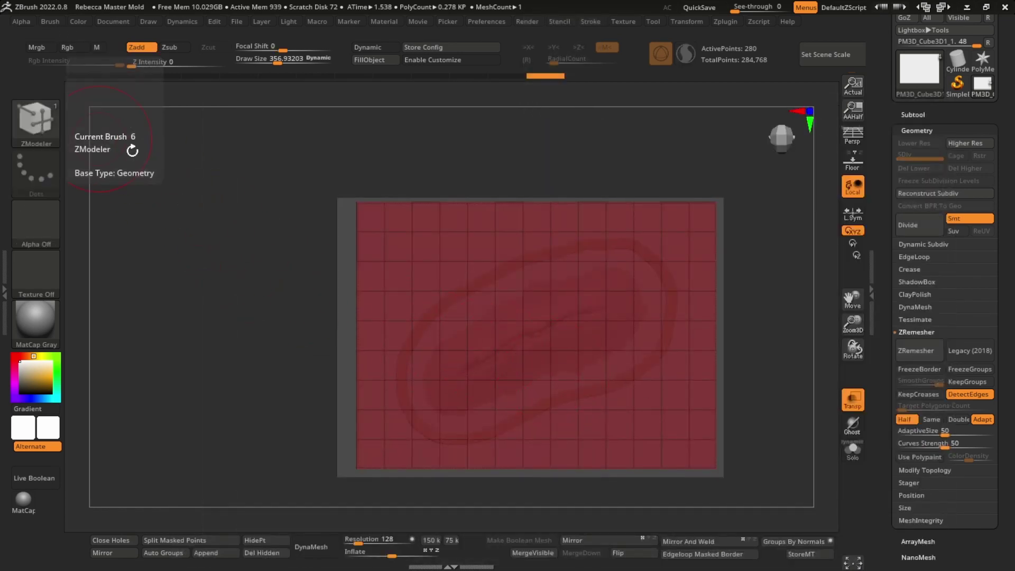
{"action": "key", "text": "s"}
Mark the outer ring of polygons around the cube's front face as a temporary ZModeler group
{"action": "left_click_drag", "start_coordinate": [697, 225], "coordinate": [384, 217]}
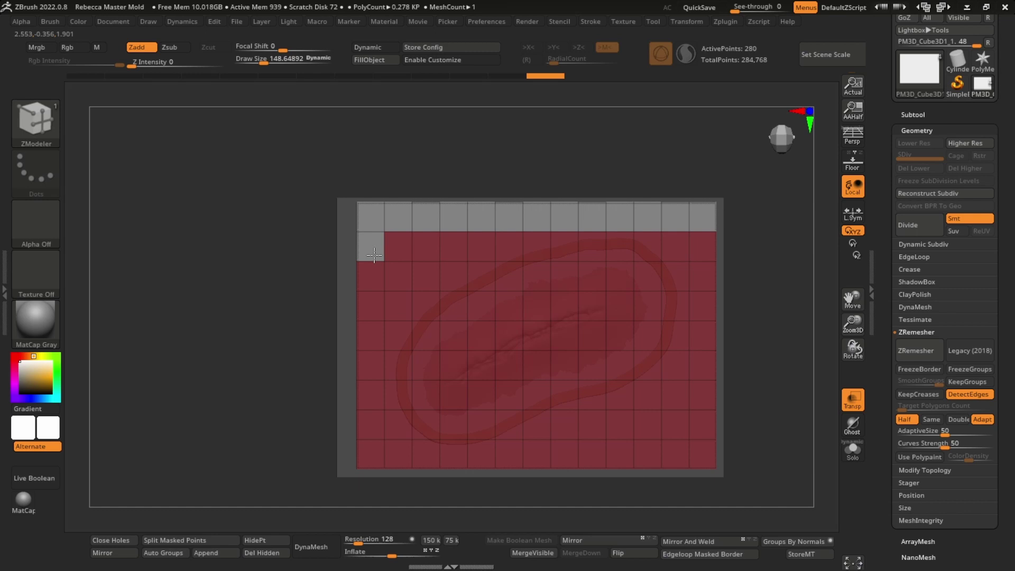
{"action": "left_click_drag", "start_coordinate": [373, 254], "coordinate": [376, 391]}
{"action": "left_click_drag", "start_coordinate": [375, 439], "coordinate": [420, 452]}
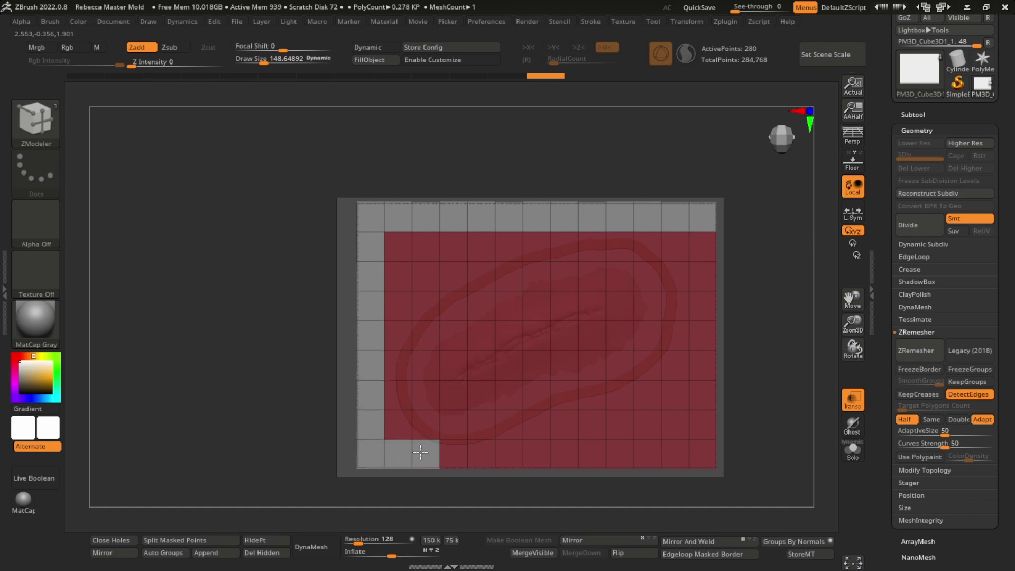
{"action": "left_click_drag", "start_coordinate": [490, 453], "coordinate": [650, 457]}
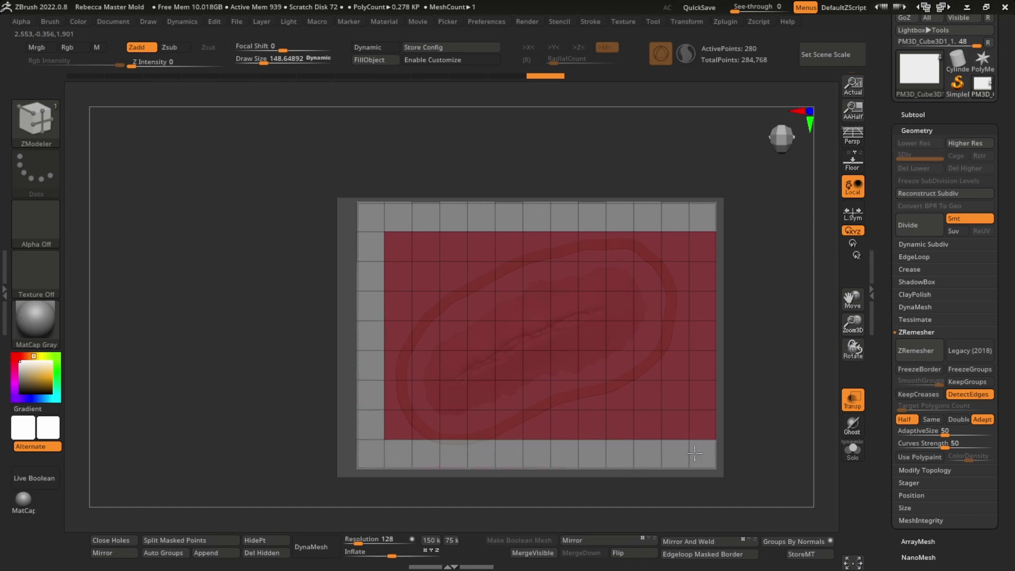
{"action": "left_click_drag", "start_coordinate": [702, 372], "coordinate": [702, 249]}
{"action": "left_click_drag", "start_coordinate": [768, 329], "coordinate": [719, 295], "text": "alt"}
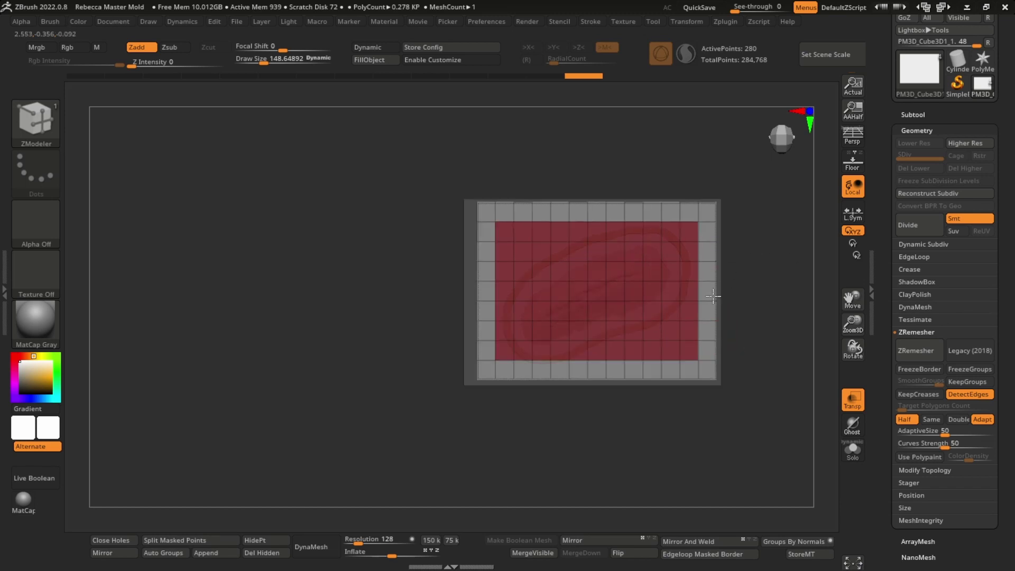
Undo the marking of the cube's outer polygon ring and return to a straight-on view
{"action": "mouse_move", "coordinate": [793, 296]}
{"action": "left_mouse_down"}
{"action": "mouse_move", "coordinate": [731, 267]}
{"action": "mouse_move", "coordinate": [733, 357]}
{"action": "left_mouse_up"}
{"action": "key", "text": "ctrl+z"}
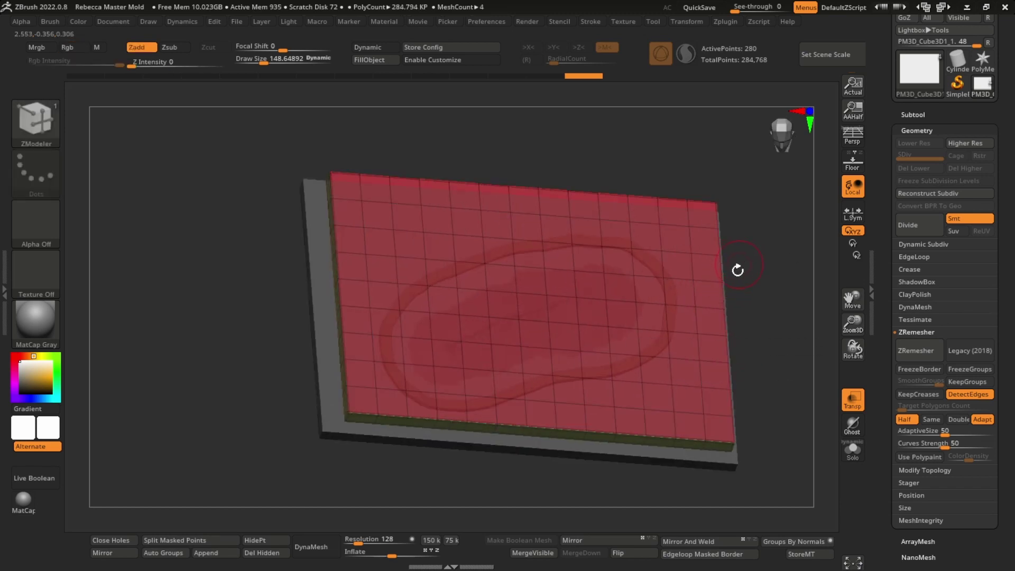
{"action": "left_click_drag", "start_coordinate": [736, 270], "coordinate": [711, 288]}
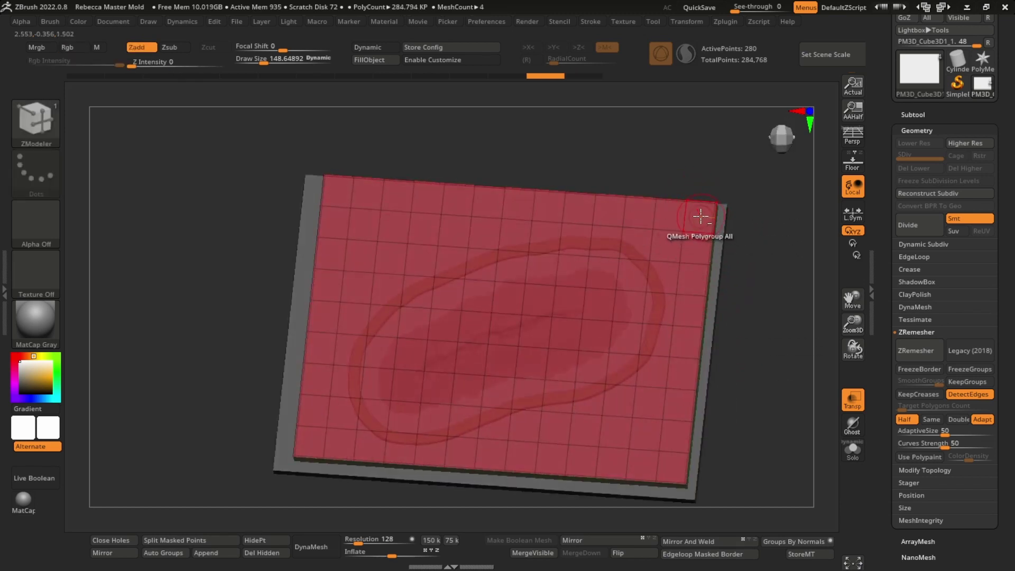
{"action": "left_click_drag", "start_coordinate": [692, 291], "coordinate": [670, 462], "text": "alt"}
{"action": "key", "text": "ctrl+z"}
{"action": "mouse_move", "coordinate": [663, 376]}
{"action": "right_mouse_down", "text": "shift"}
{"action": "mouse_move", "coordinate": [676, 382]}
{"action": "mouse_move", "coordinate": [669, 366]}
{"action": "right_mouse_up", "text": "shift"}
{"action": "key", "text": "ctrl+z"}
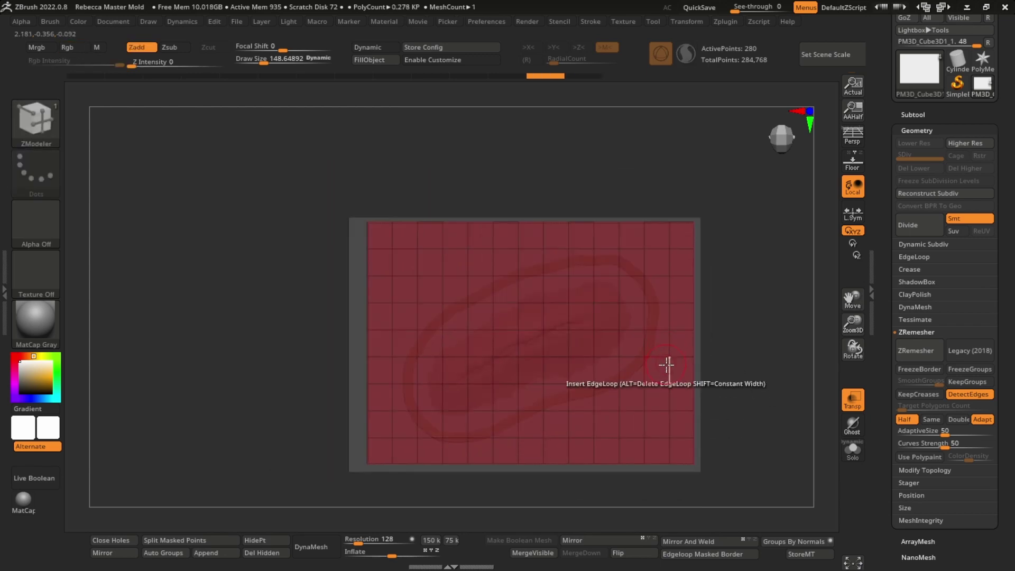
Rotate the cube to follow the relief's diagonal, lengthen it along the relief and narrow it across with the transform gizmo
{"action": "key", "text": "w"}
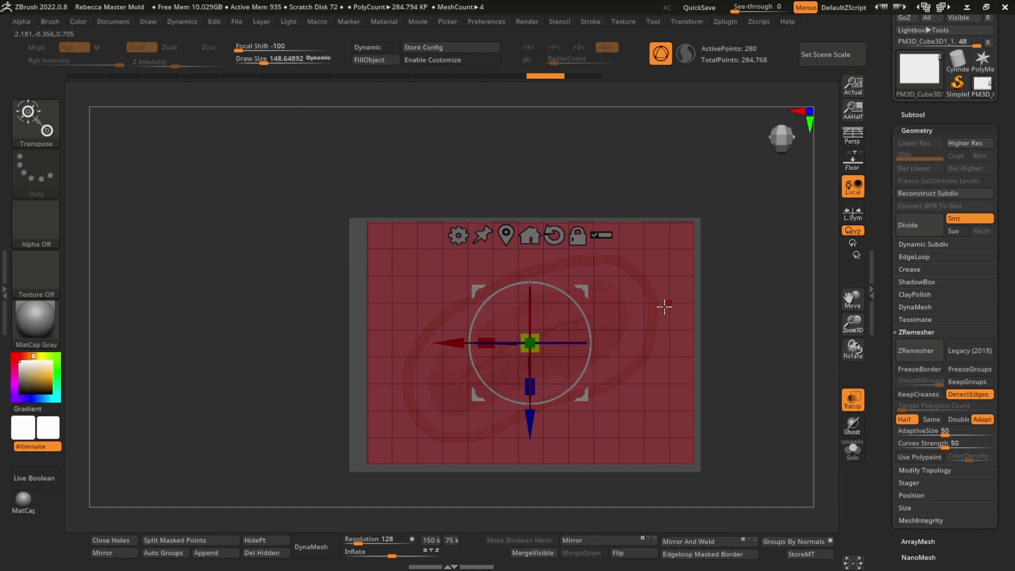
{"action": "left_click_drag", "start_coordinate": [562, 309], "coordinate": [587, 292]}
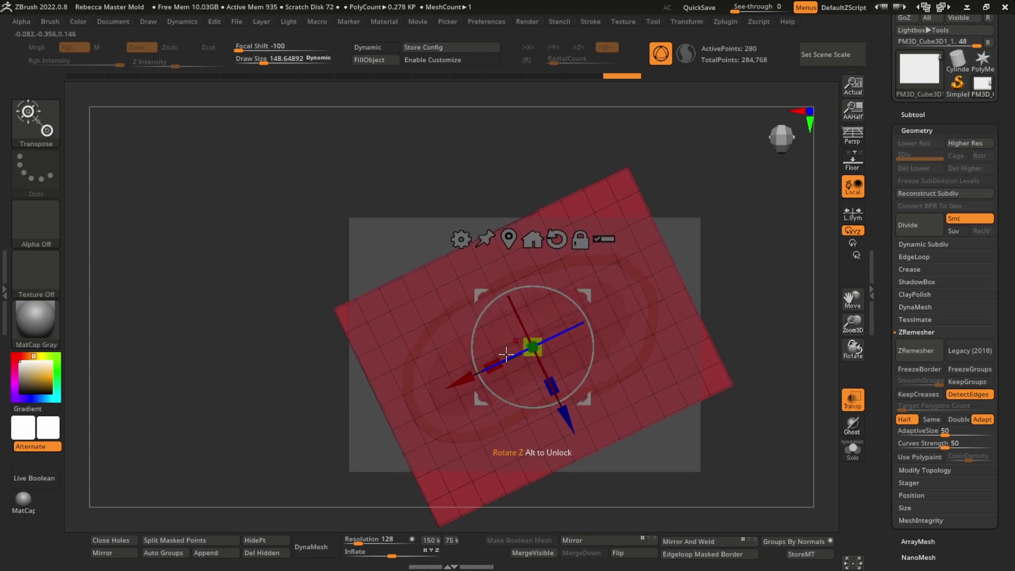
{"action": "left_click_drag", "start_coordinate": [494, 362], "coordinate": [487, 364]}
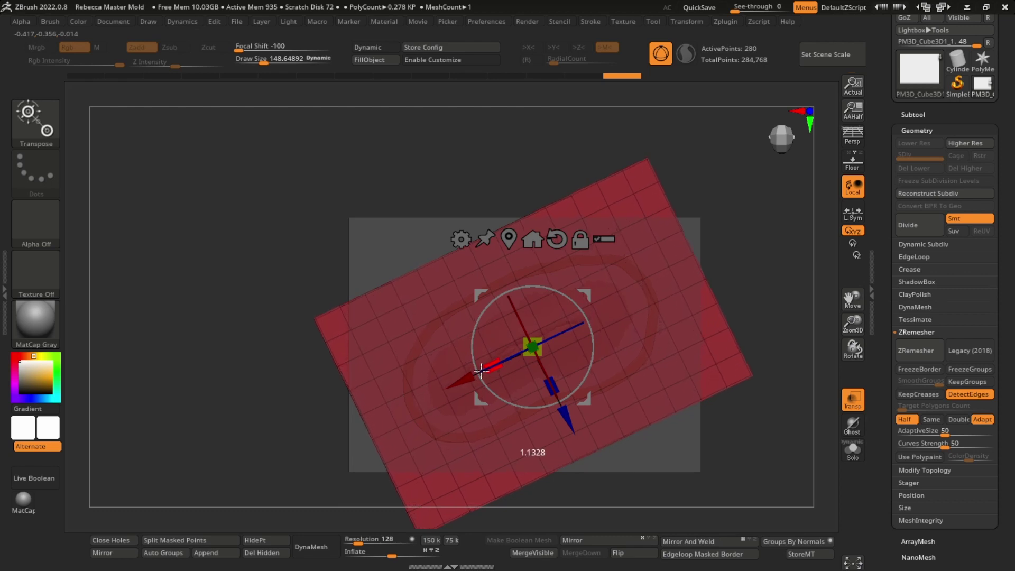
{"action": "left_click_drag", "start_coordinate": [480, 371], "coordinate": [467, 379]}
{"action": "left_click_drag", "start_coordinate": [554, 380], "coordinate": [544, 375]}
With the ZModeler brush, mark the one-polygon-wide border around all four sides of the rotated cube's front face
{"action": "key", "text": "q"}
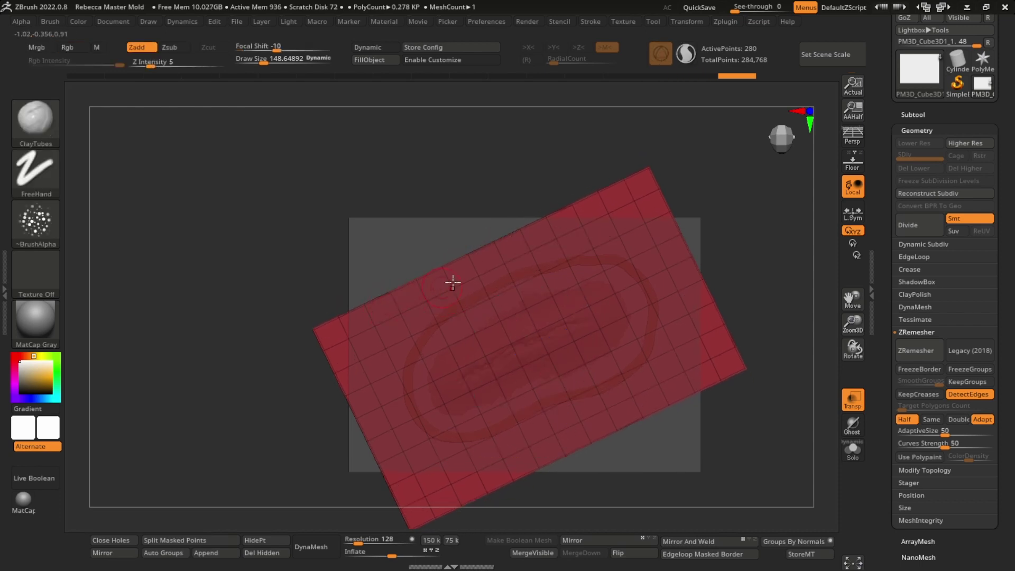
{"action": "key", "text": "b"}
{"action": "key", "text": "z"}
{"action": "key", "text": "m"}
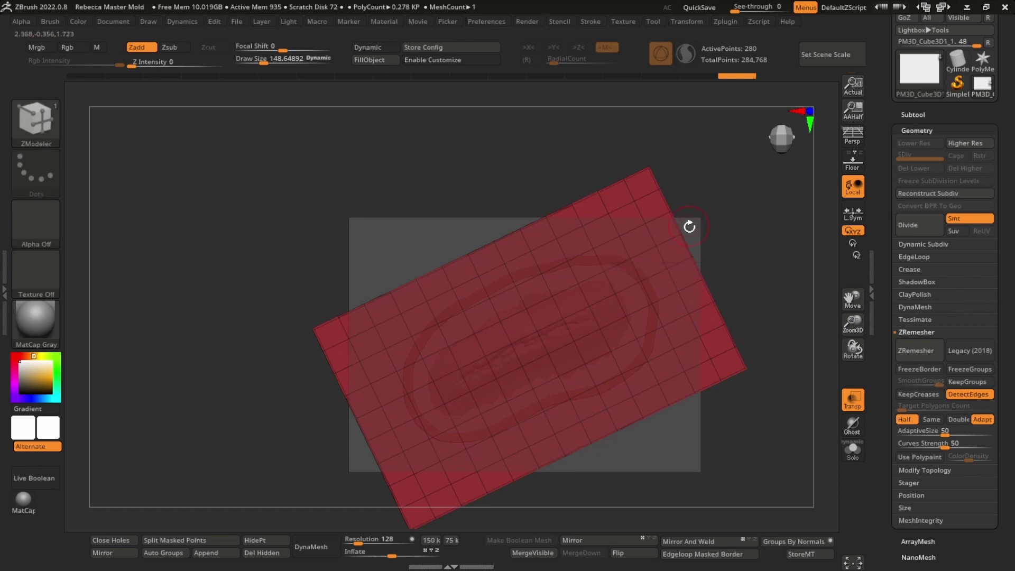
{"action": "mouse_move", "coordinate": [688, 226]}
{"action": "right_mouse_down", "text": "ctrl"}
{"action": "mouse_move", "coordinate": [679, 253]}
{"action": "mouse_move", "coordinate": [646, 183]}
{"action": "right_mouse_up", "text": "ctrl"}
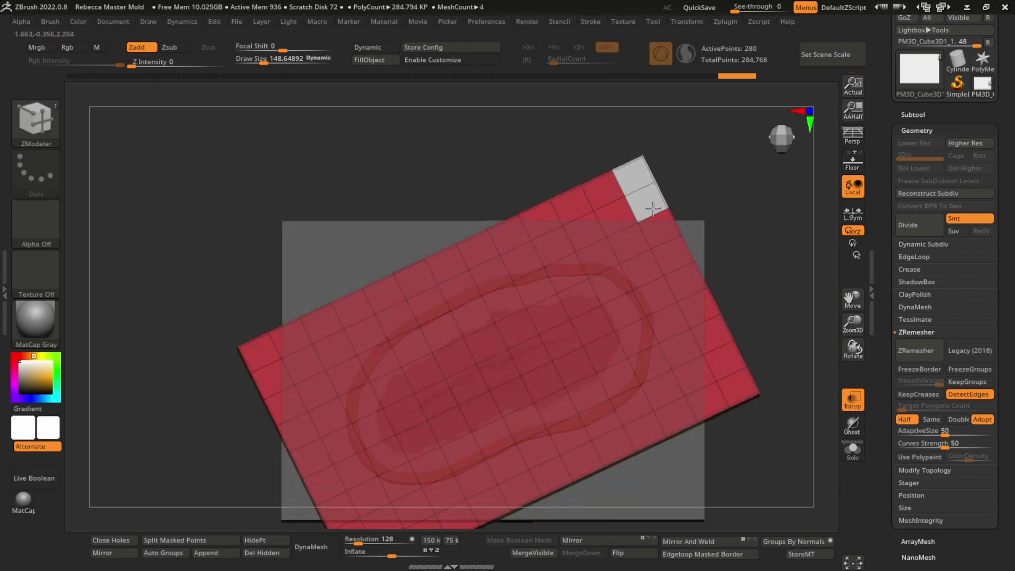
{"action": "left_click_drag", "start_coordinate": [653, 210], "coordinate": [685, 281]}
{"action": "left_click_drag", "start_coordinate": [734, 381], "coordinate": [732, 383], "text": "alt"}
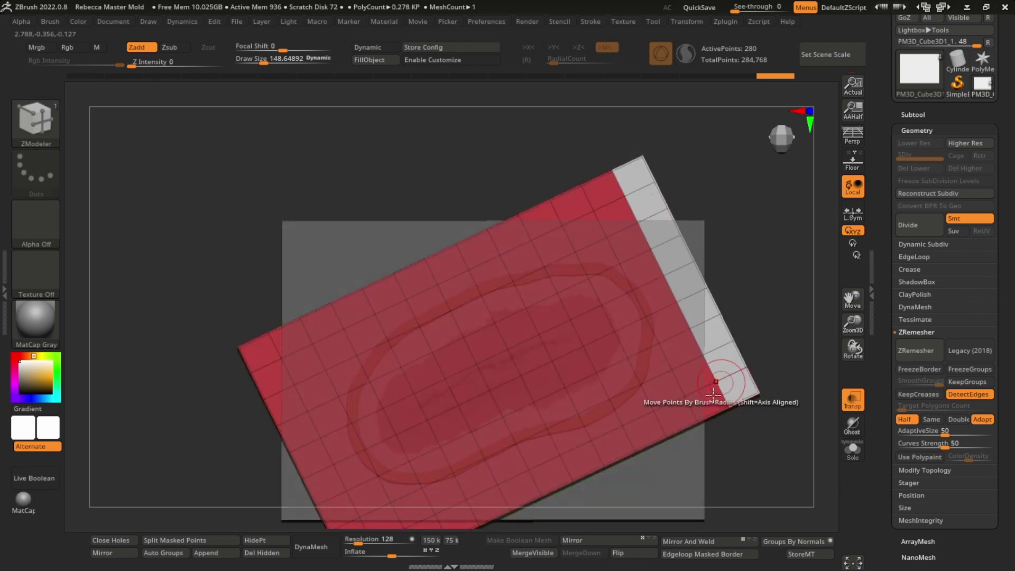
{"action": "right_click_drag", "start_coordinate": [687, 405], "coordinate": [720, 299], "text": "alt"}
{"action": "left_click_drag", "start_coordinate": [730, 300], "coordinate": [472, 420]}
{"action": "left_click_drag", "start_coordinate": [405, 453], "coordinate": [396, 454], "text": "alt"}
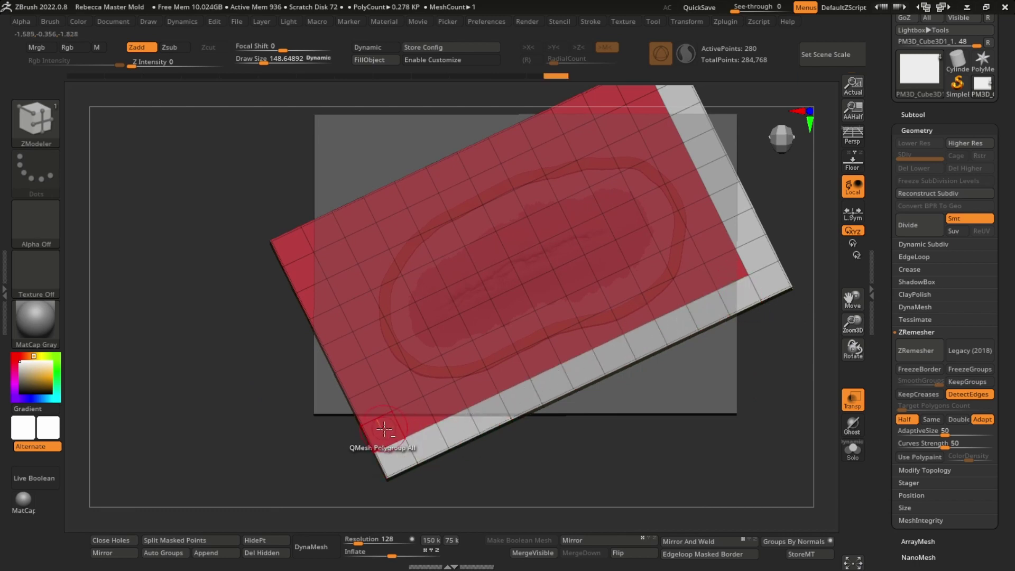
{"action": "mouse_move", "coordinate": [362, 397]}
{"action": "left_mouse_down"}
{"action": "mouse_move", "coordinate": [286, 245]}
{"action": "mouse_move", "coordinate": [515, 136]}
{"action": "left_mouse_up"}
{"action": "left_click_drag", "start_coordinate": [589, 105], "coordinate": [636, 91], "text": "alt"}
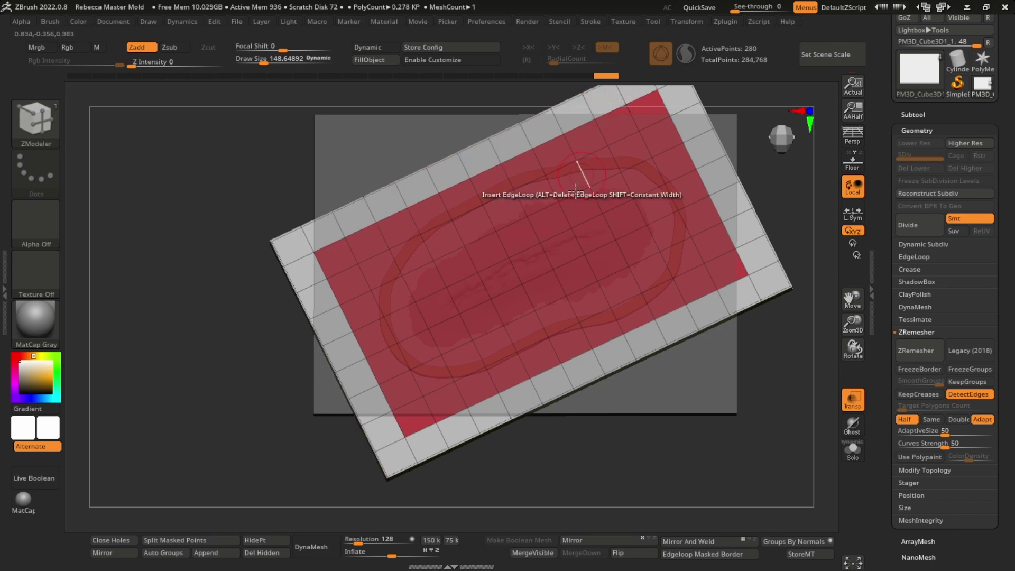
Try to extrude the marked border polygons of the cube with QMesh
{"action": "right_click_drag", "start_coordinate": [582, 182], "coordinate": [512, 312]}
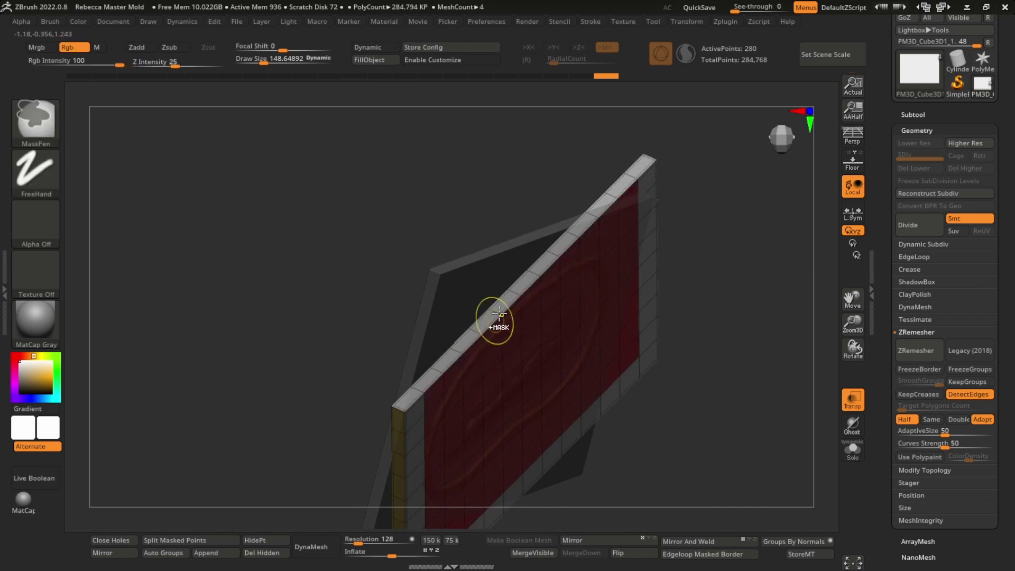
{"action": "key", "text": "ctrl+shift"}
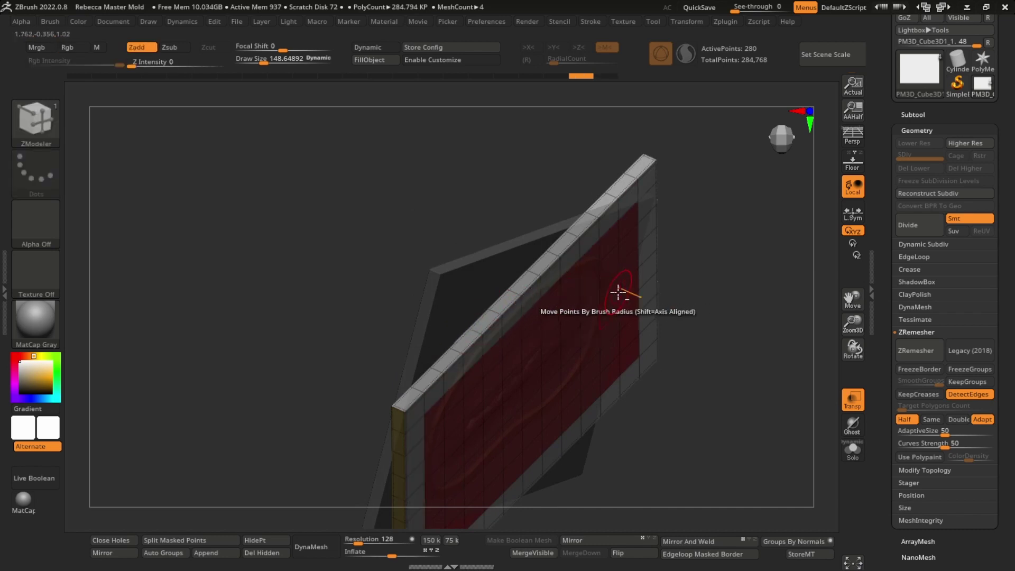
{"action": "mouse_move", "coordinate": [611, 290]}
{"action": "right_mouse_down"}
{"action": "mouse_move", "coordinate": [591, 206]}
{"action": "mouse_move", "coordinate": [602, 272]}
{"action": "mouse_move", "coordinate": [658, 300]}
{"action": "mouse_move", "coordinate": [661, 249]}
{"action": "right_mouse_up"}
{"action": "left_click_drag", "start_coordinate": [661, 249], "coordinate": [656, 214]}
{"action": "key", "text": "ctrl+z"}
{"action": "right_click_drag", "start_coordinate": [653, 263], "coordinate": [682, 238], "text": "ctrl"}
{"action": "key", "text": "ctrl+z"}
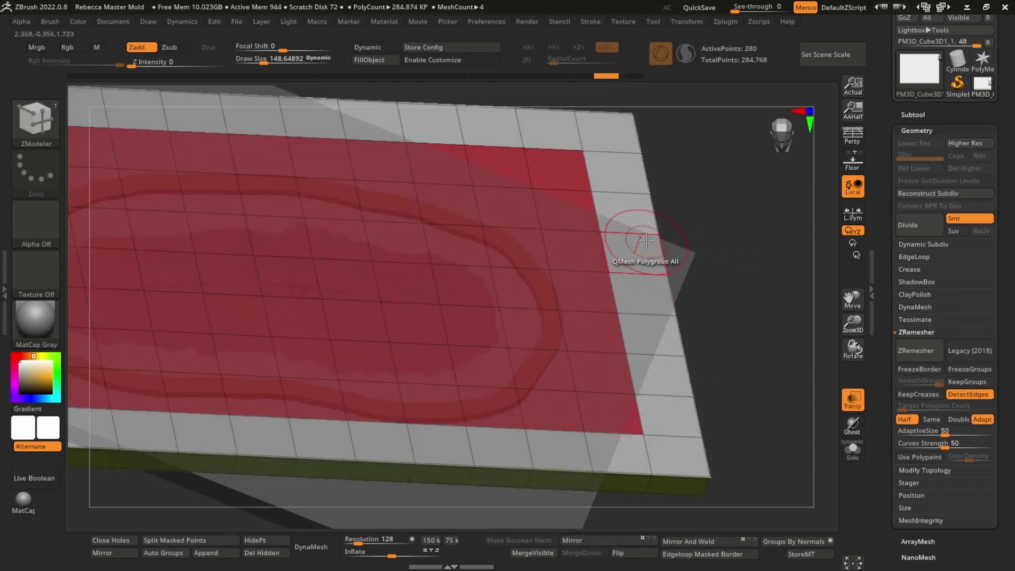
Turn off transparency and extrude the cube's marked border slightly outward with QMesh as a raised rim
{"action": "left_click", "coordinate": [852, 399]}
{"action": "scroll", "coordinate": [645, 328], "scroll_direction": "up", "scroll_amount": 3}
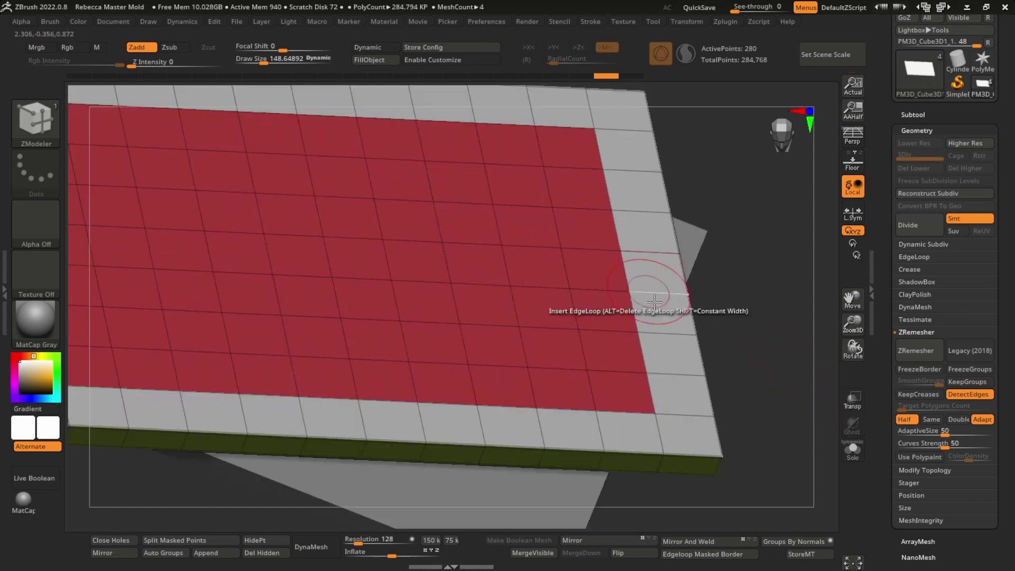
{"action": "right_click_drag", "start_coordinate": [642, 326], "coordinate": [632, 278]}
{"action": "scroll", "coordinate": [625, 273], "scroll_direction": "up", "scroll_amount": 3}
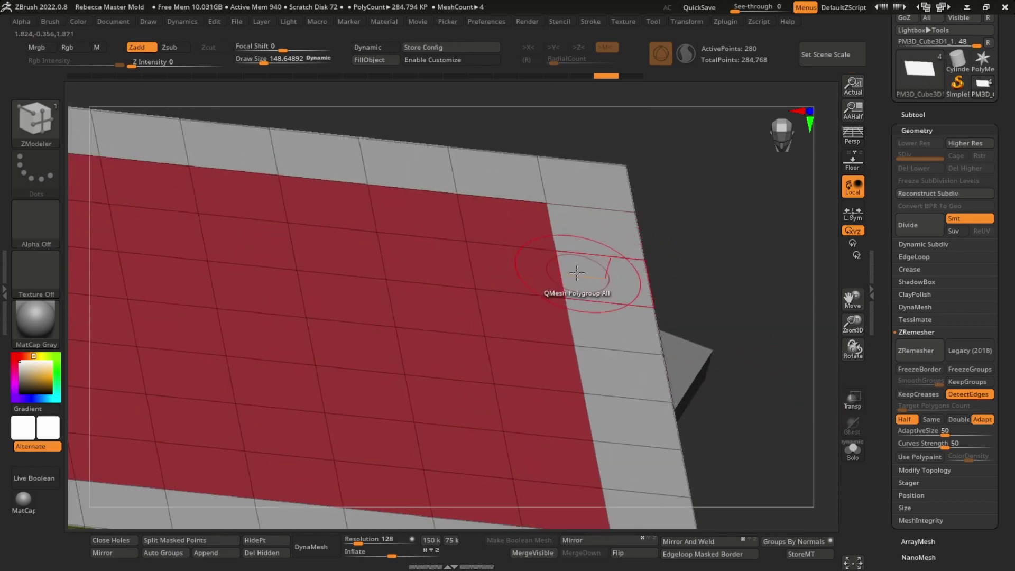
{"action": "mouse_move", "coordinate": [584, 267]}
{"action": "left_mouse_down"}
{"action": "mouse_move", "coordinate": [591, 243]}
{"action": "mouse_move", "coordinate": [593, 263]}
{"action": "left_mouse_up"}
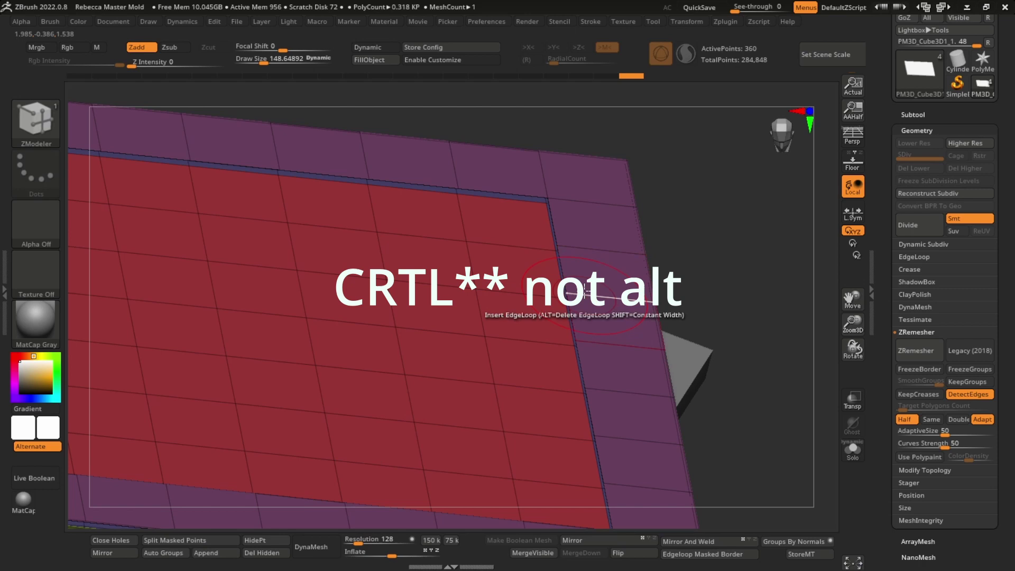
{"action": "right_click_drag", "start_coordinate": [590, 294], "coordinate": [591, 326]}
{"action": "right_click_drag", "start_coordinate": [600, 270], "coordinate": [587, 283]}
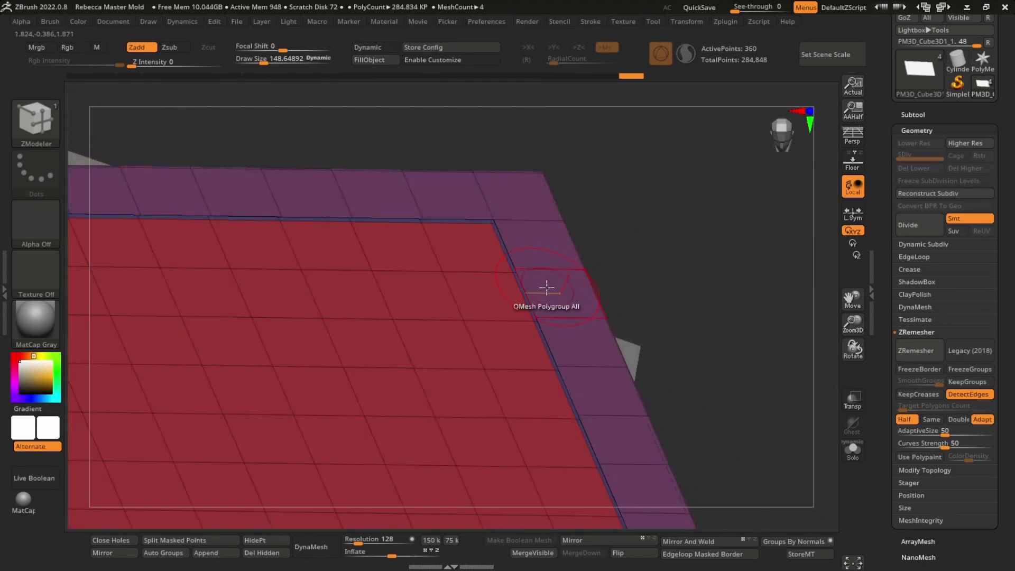
Reduce the ZModeler draw size to about 99 and line up the view on the rim's corner
{"action": "key", "text": "s"}
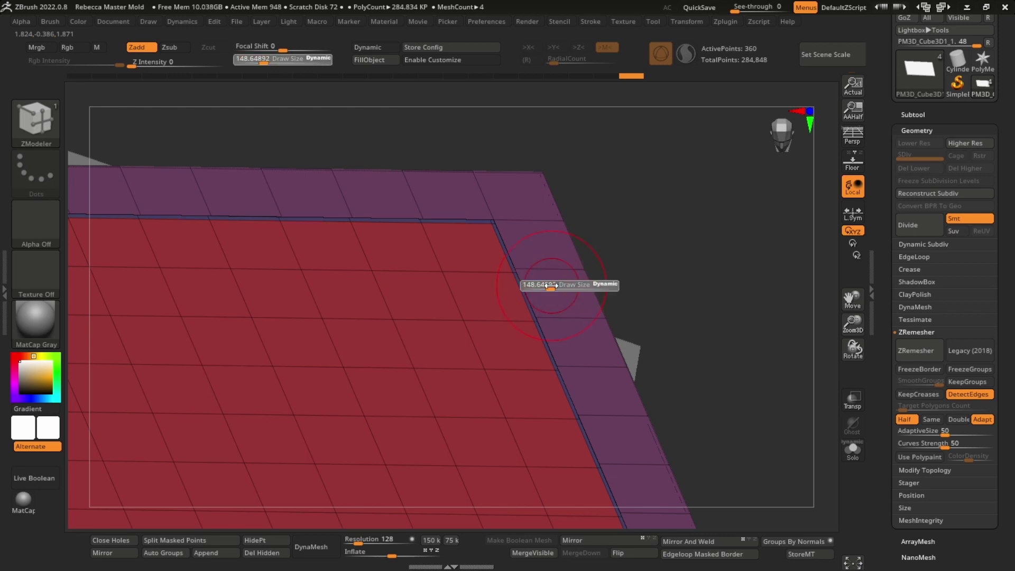
{"action": "left_click_drag", "start_coordinate": [548, 286], "coordinate": [544, 285]}
{"action": "right_click_drag", "start_coordinate": [546, 285], "coordinate": [579, 303], "text": "ctrl"}
{"action": "right_click_drag", "start_coordinate": [563, 230], "coordinate": [551, 252], "text": "ctrl"}
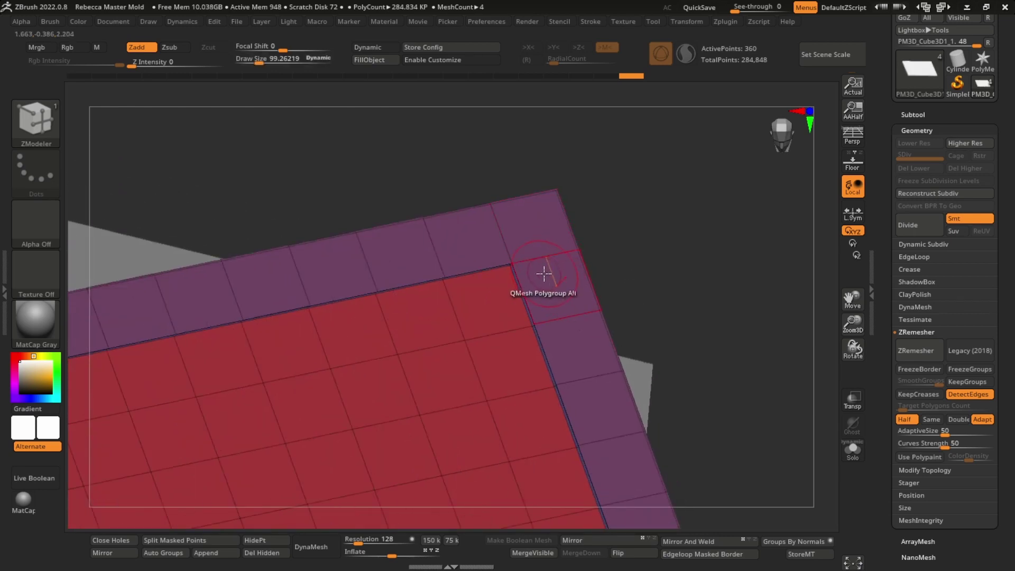
Extrude the whole purple border polygroup into a tall rim around the cube's face with QMesh, using Polygroup All as the target
{"action": "key", "text": "space"}
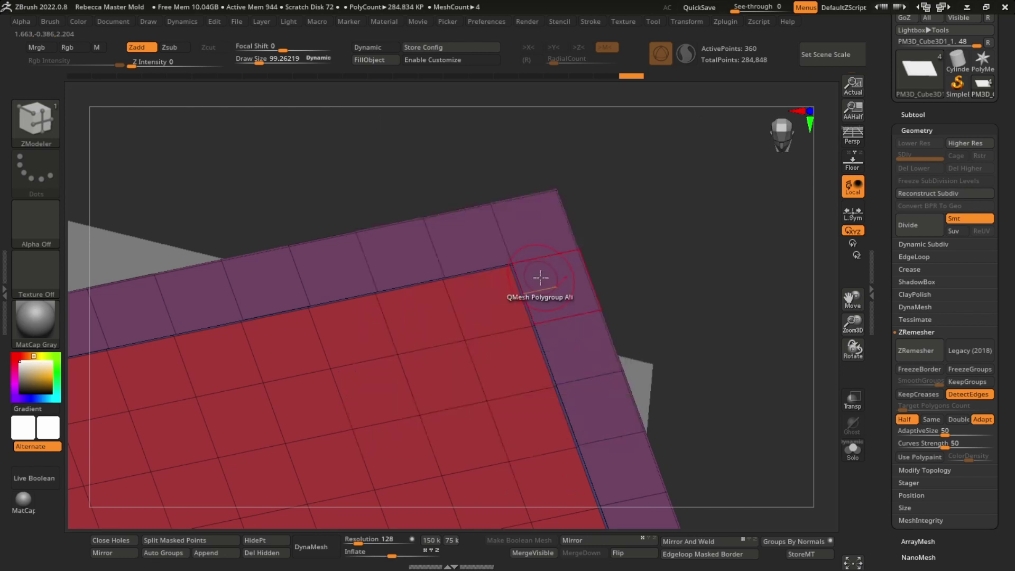
{"action": "key", "text": "space"}
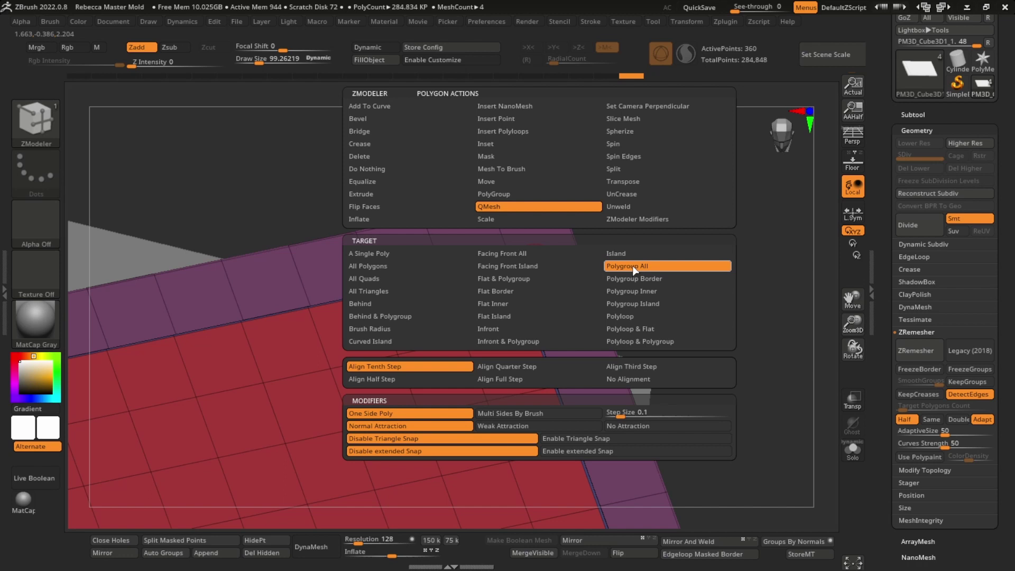
{"action": "left_click", "coordinate": [423, 254]}
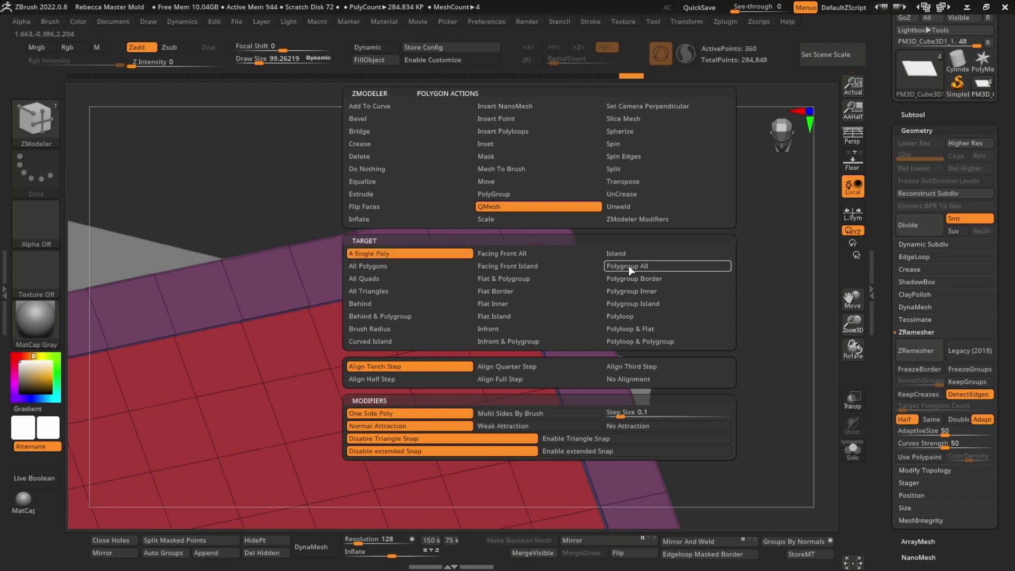
{"action": "left_click", "coordinate": [657, 265]}
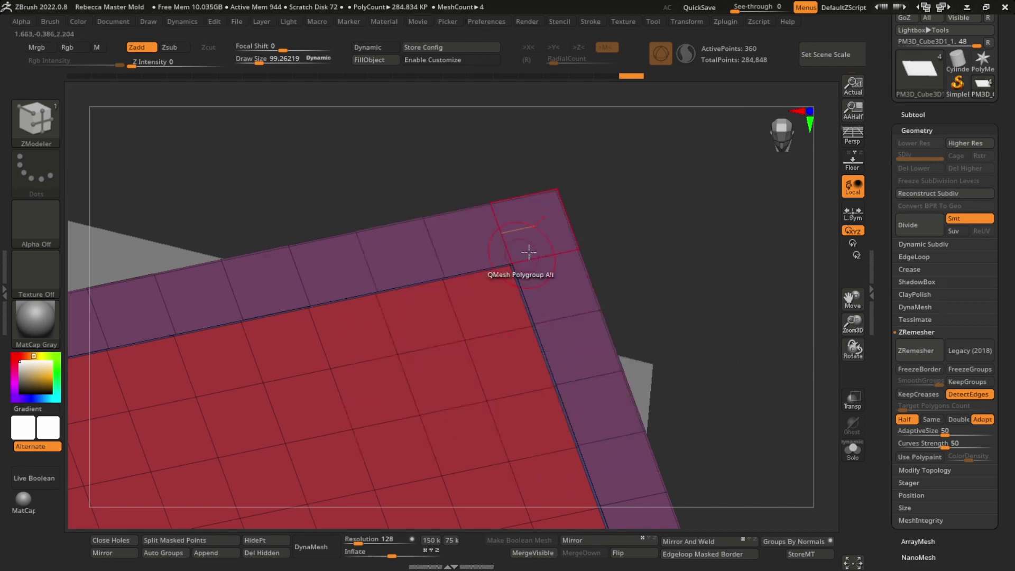
{"action": "right_click_drag", "start_coordinate": [530, 252], "coordinate": [554, 271]}
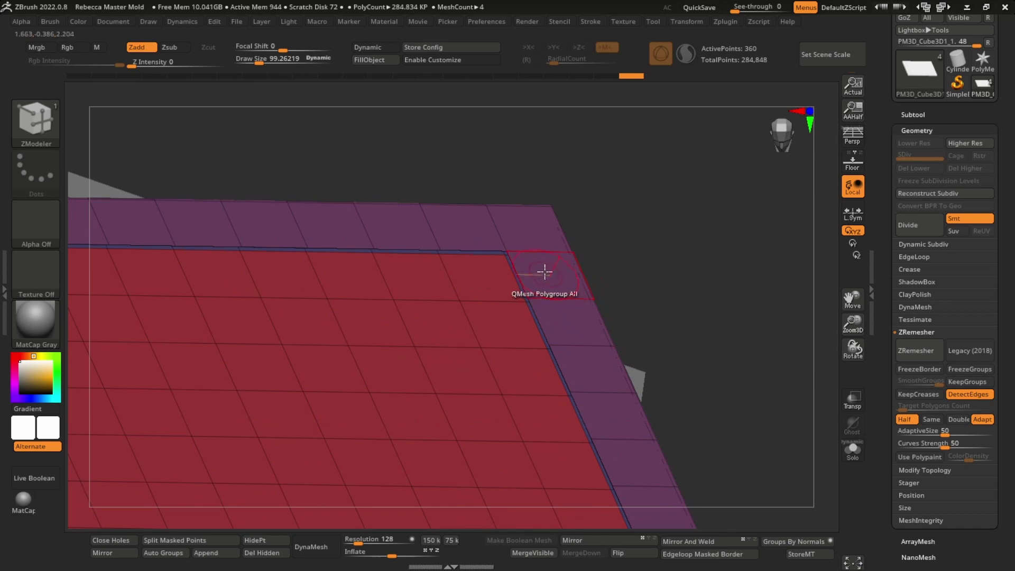
{"action": "left_click_drag", "start_coordinate": [537, 270], "coordinate": [575, 181]}
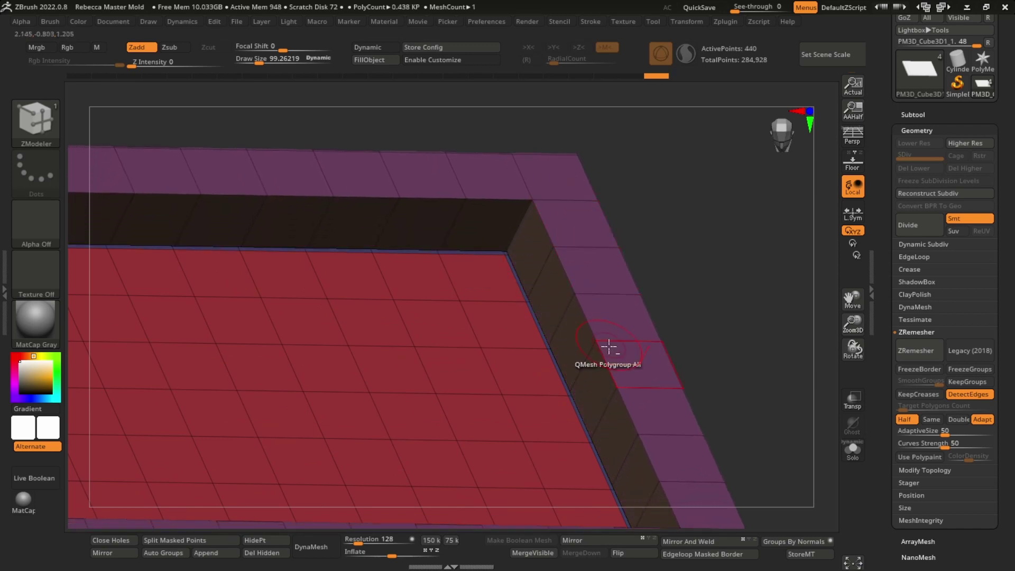
{"action": "key", "text": "f"}
{"action": "right_click_drag", "start_coordinate": [592, 318], "coordinate": [355, 326]}
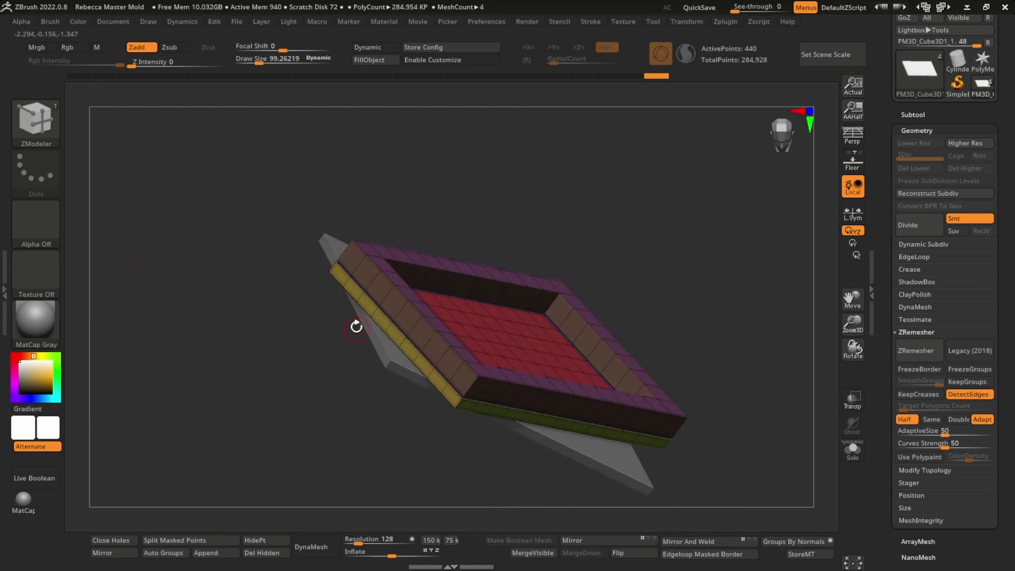
Regroup the rimmed cube into polygroups with Auto Groups
{"action": "left_click", "coordinate": [177, 556]}
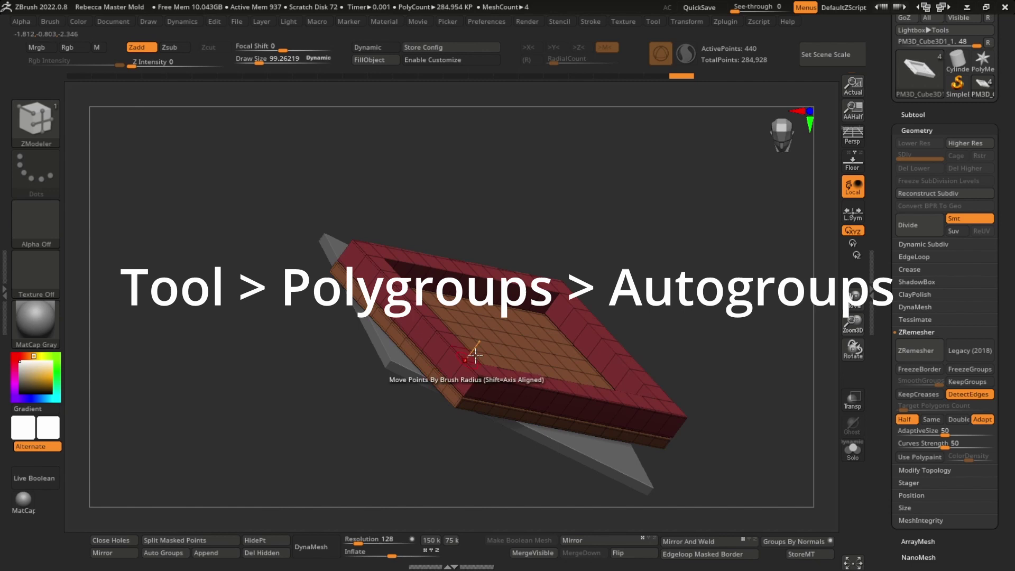
{"action": "mouse_move", "coordinate": [473, 339]}
{"action": "right_mouse_down", "text": "ctrl"}
{"action": "mouse_move", "coordinate": [480, 388]}
{"action": "mouse_move", "coordinate": [469, 381]}
{"action": "mouse_move", "coordinate": [501, 353]}
{"action": "mouse_move", "coordinate": [473, 363]}
{"action": "mouse_move", "coordinate": [474, 335]}
{"action": "right_mouse_up", "text": "ctrl"}
{"action": "right_click_drag", "start_coordinate": [447, 394], "coordinate": [472, 371], "text": "ctrl"}
{"action": "right_click_drag", "start_coordinate": [615, 333], "coordinate": [599, 335]}
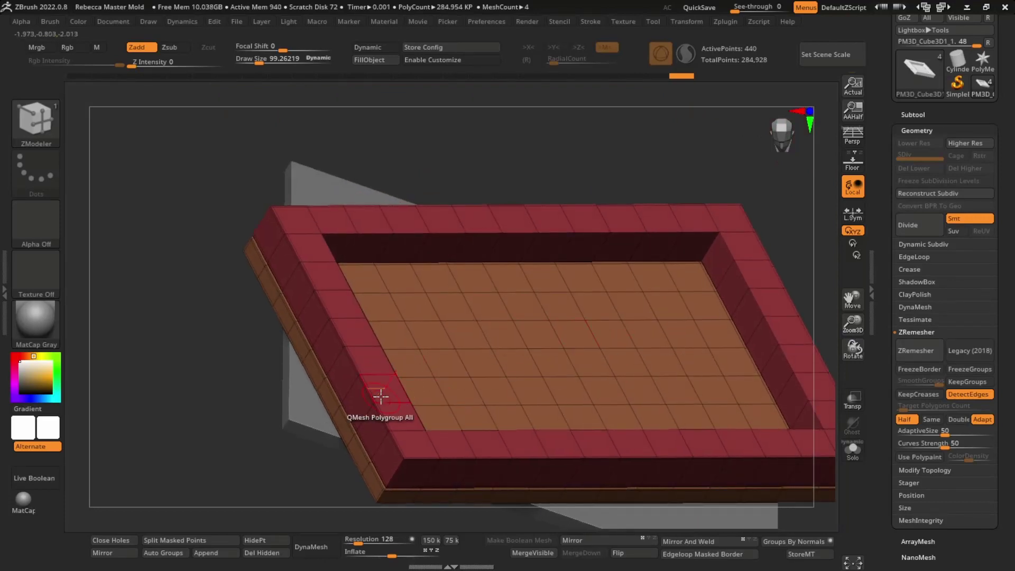
Isolate the raised rim's polygroup and delete the hidden cube geometry, keeping only the rectangular frame
{"action": "key", "text": "ctrl+shift"}
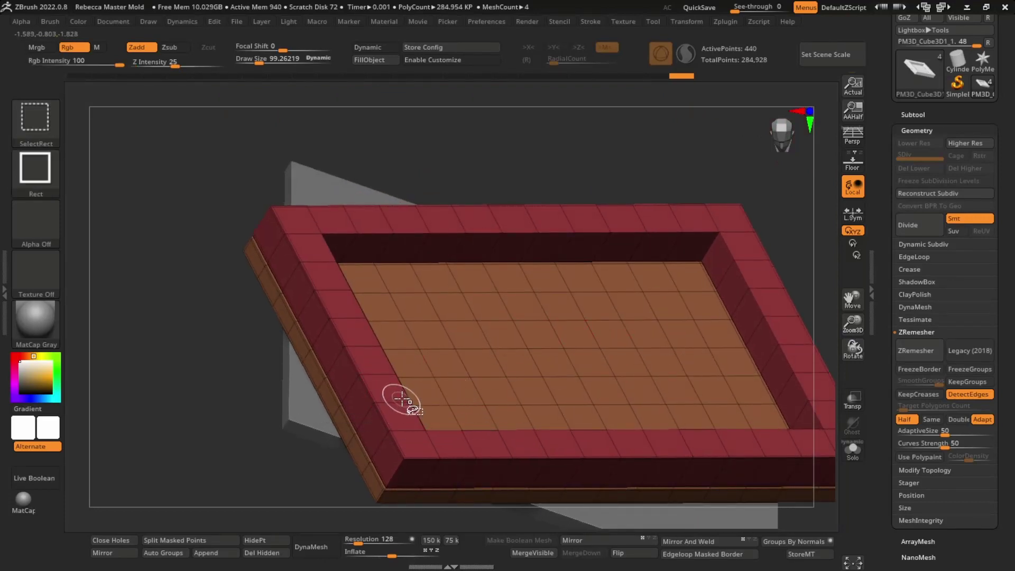
{"action": "left_click", "coordinate": [380, 391], "text": "ctrl+shift"}
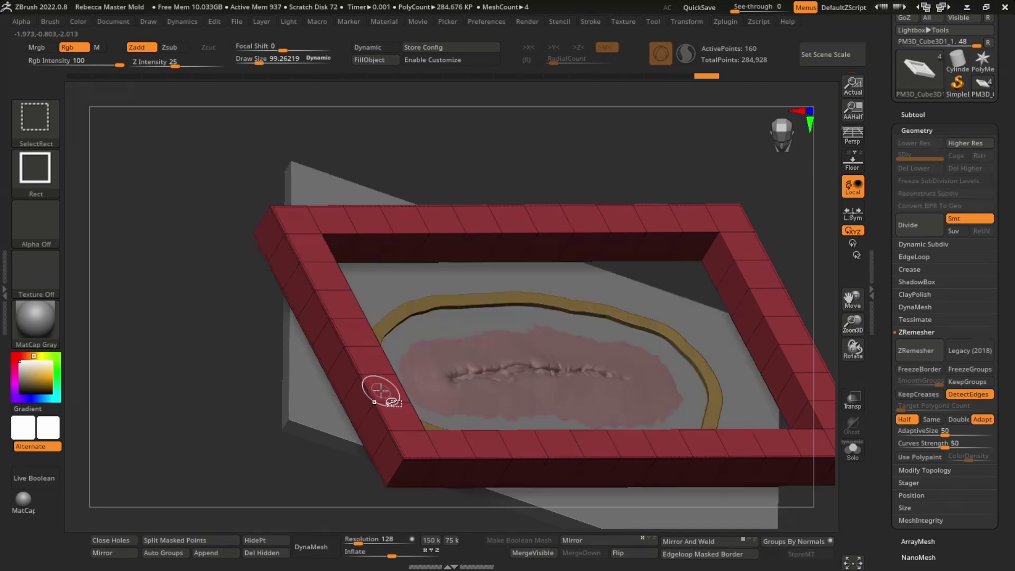
{"action": "right_click_drag", "start_coordinate": [534, 398], "coordinate": [528, 384], "text": "alt"}
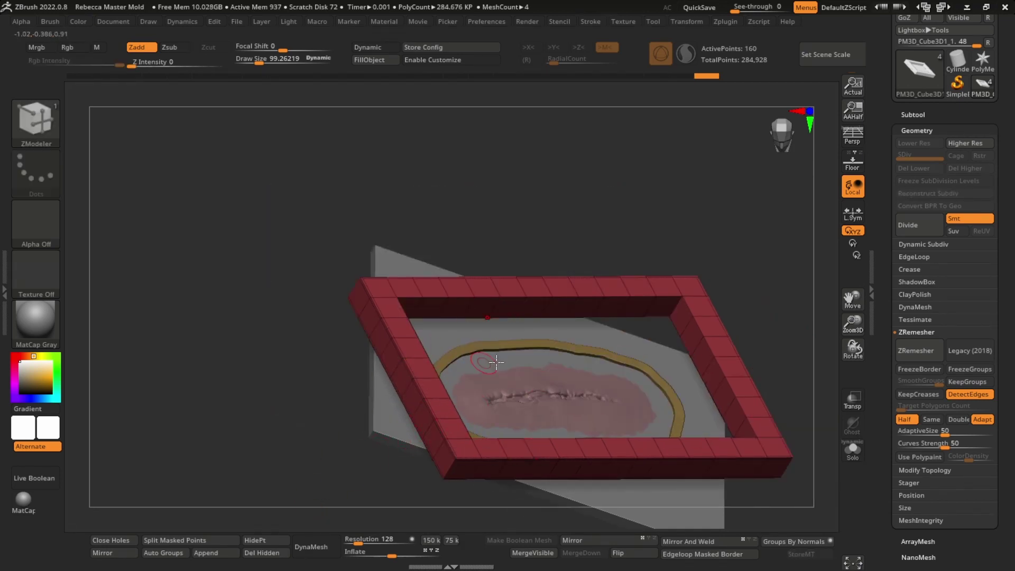
{"action": "left_click", "coordinate": [264, 553]}
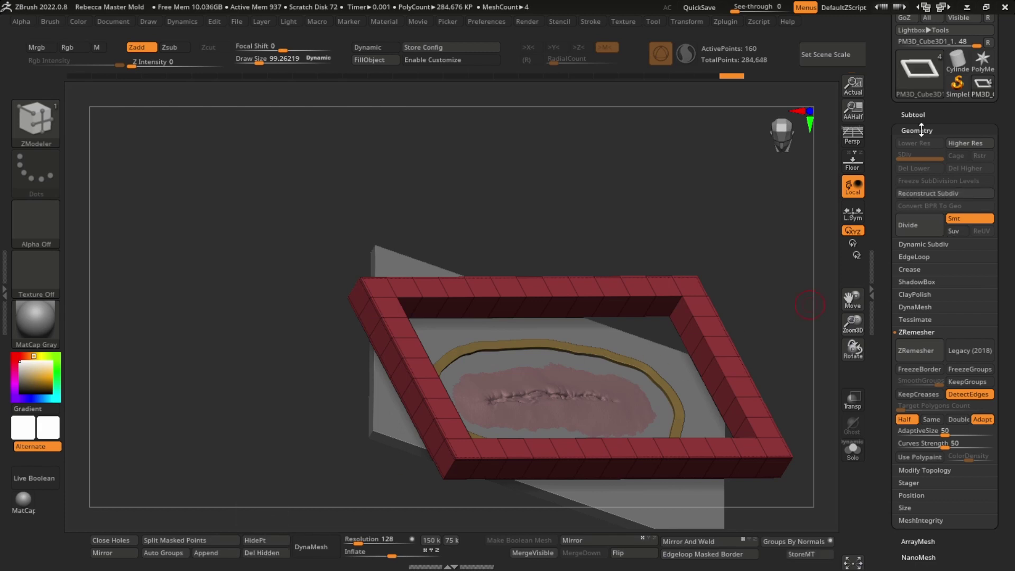
Examine where the Delete Hidden command is found among the Modify Topology options of the frame's geometry
{"action": "left_click", "coordinate": [918, 116]}
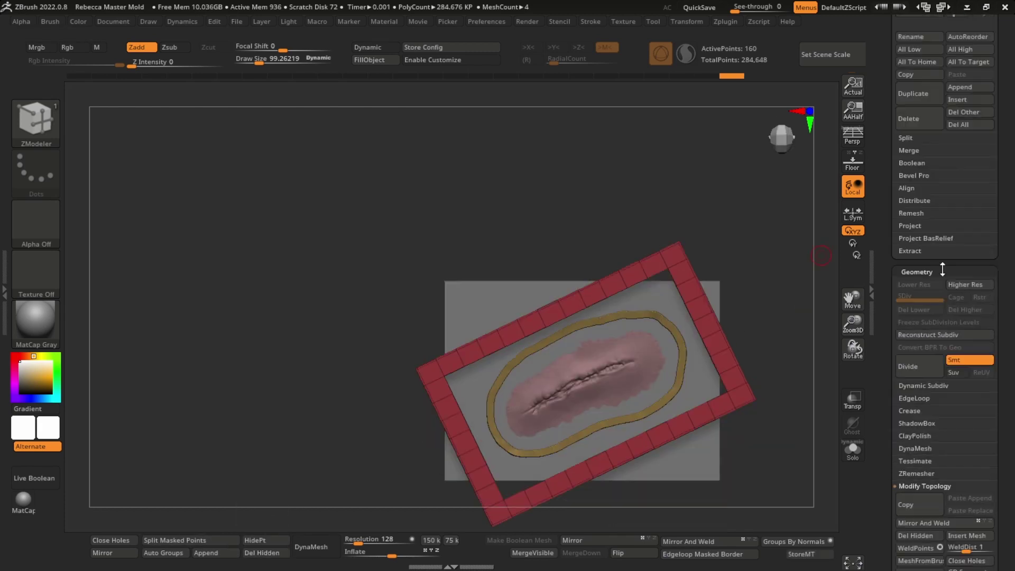
{"action": "left_click", "coordinate": [940, 270]}
{"action": "left_click", "coordinate": [916, 202]}
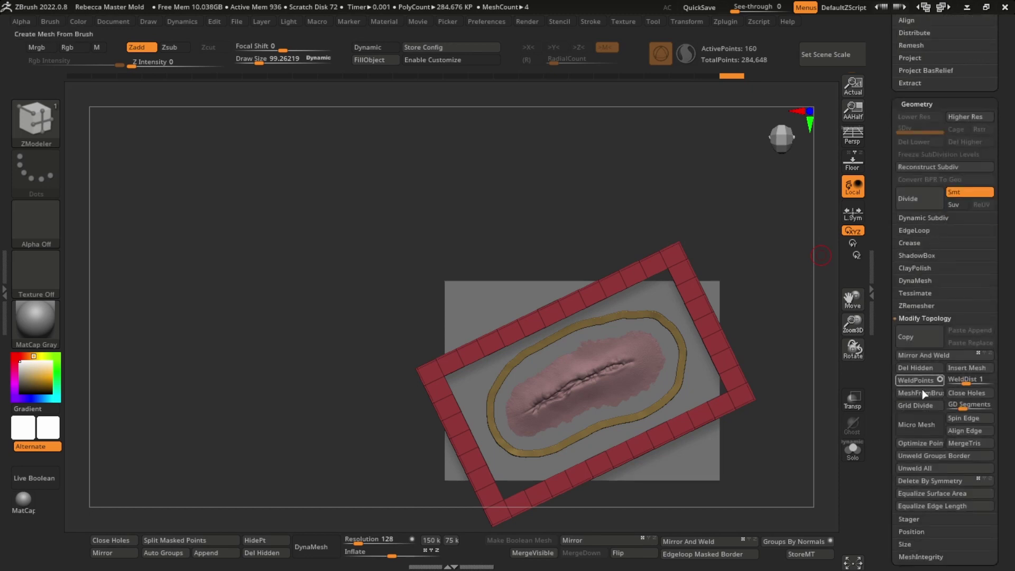
{"action": "left_click", "coordinate": [936, 316]}
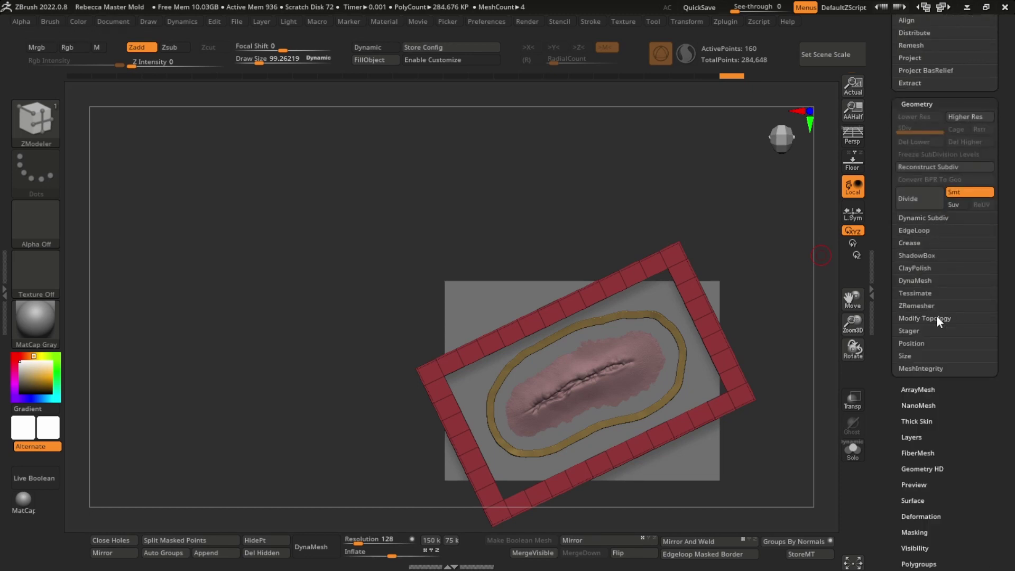
{"action": "left_click", "coordinate": [936, 318]}
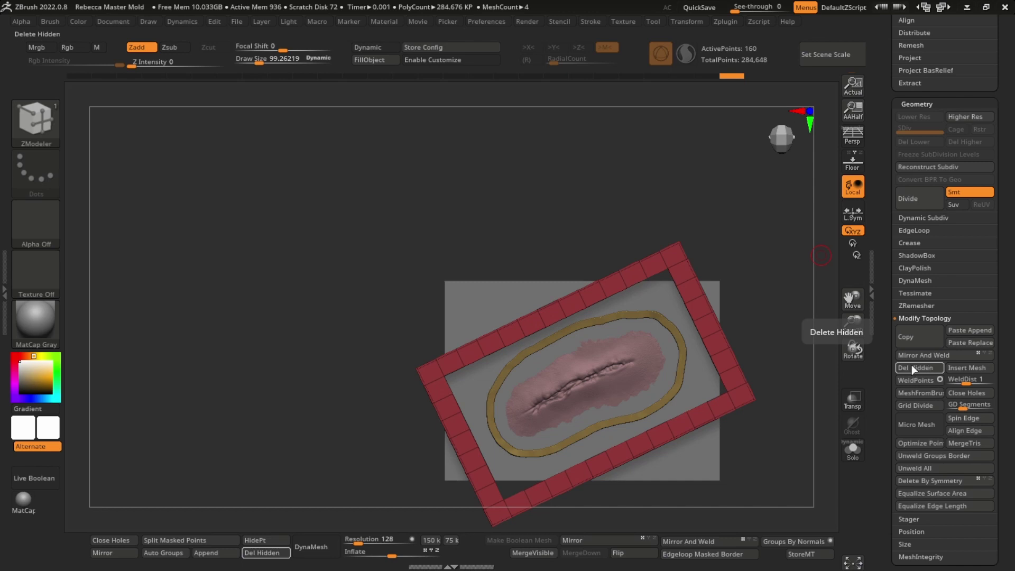
{"action": "left_click", "coordinate": [933, 318]}
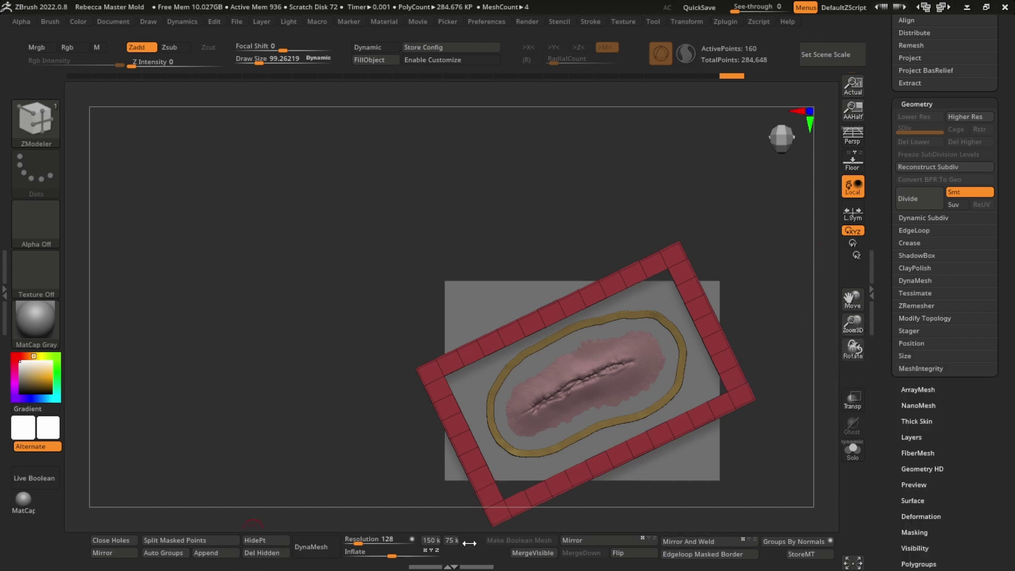
{"action": "left_click", "coordinate": [933, 104]}
{"action": "left_click_drag", "start_coordinate": [938, 158], "coordinate": [944, 229]}
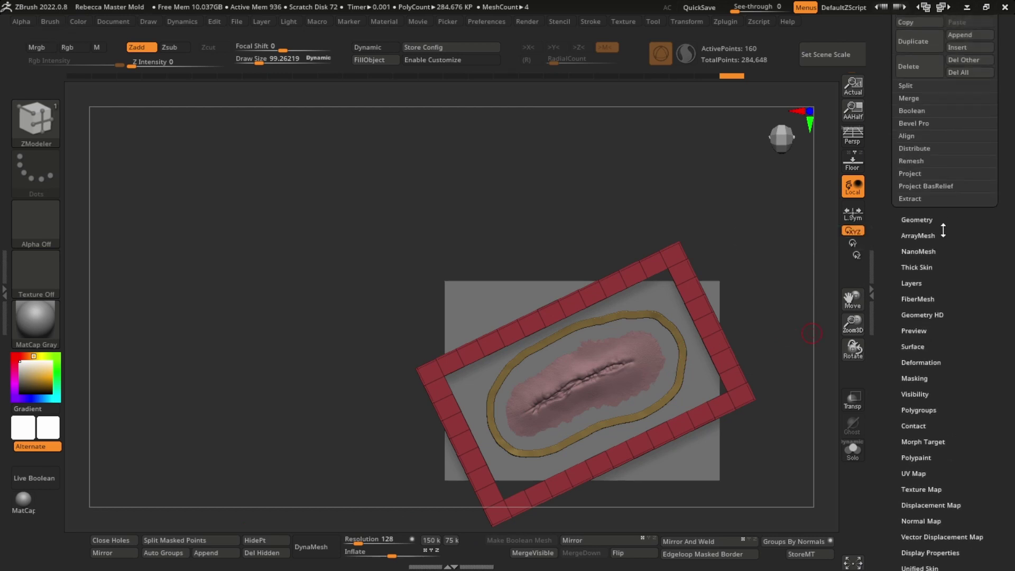
Switch to the ClayTubes brush, make the base plate the active subtool and toggle on its polyframe display
{"action": "right_click_drag", "start_coordinate": [673, 415], "coordinate": [678, 359]}
{"action": "key", "text": "b"}
{"action": "key", "text": "c"}
{"action": "key", "text": "t"}
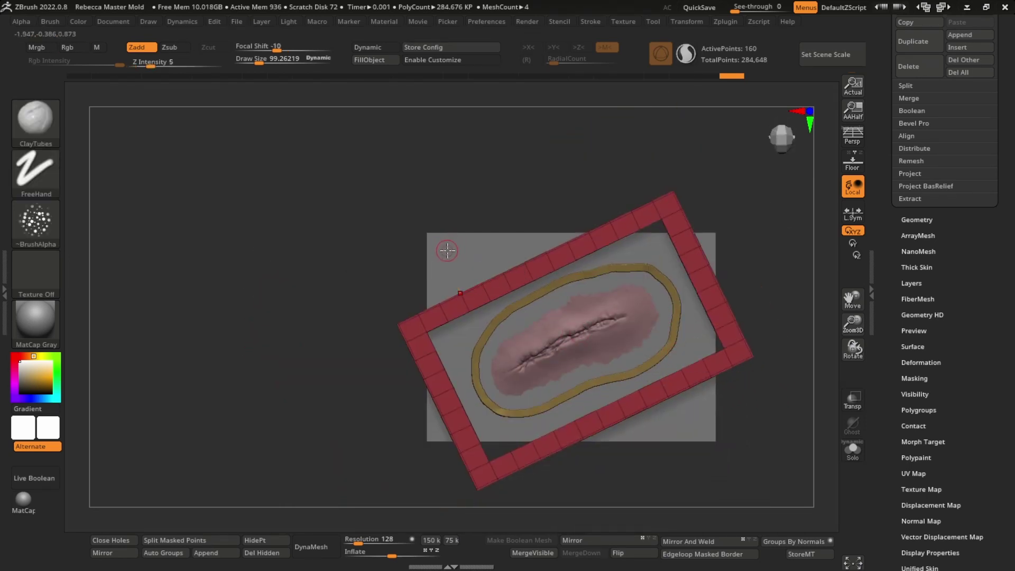
{"action": "left_click", "coordinate": [448, 249], "text": "alt"}
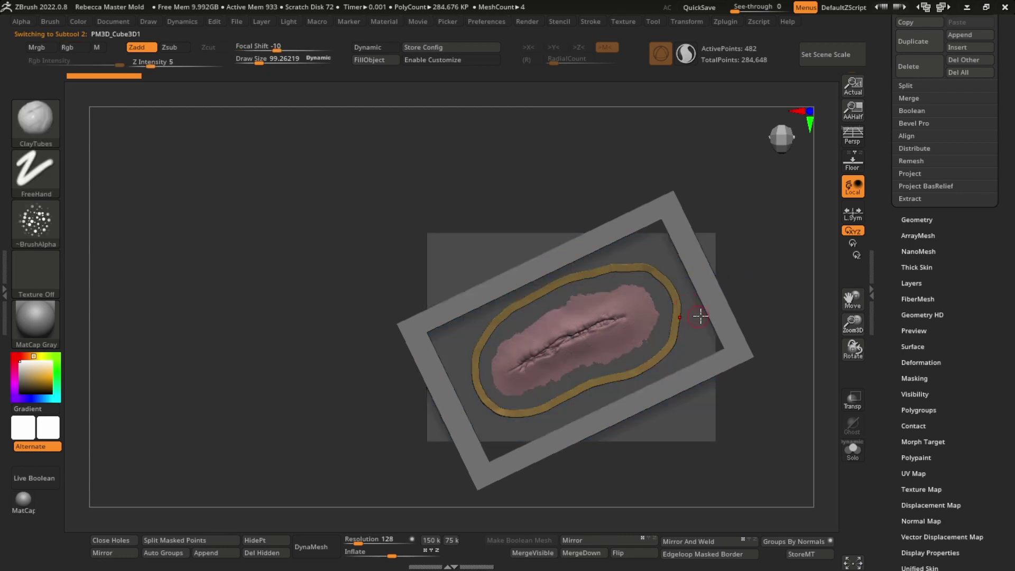
{"action": "key", "text": "w"}
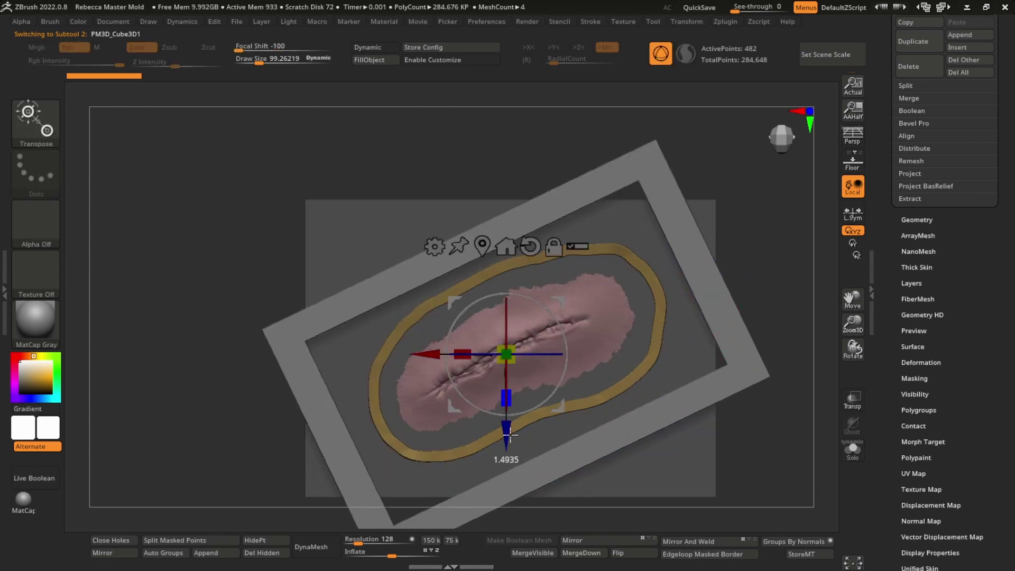
{"action": "key", "text": "shift+f"}
{"action": "key", "text": "q"}
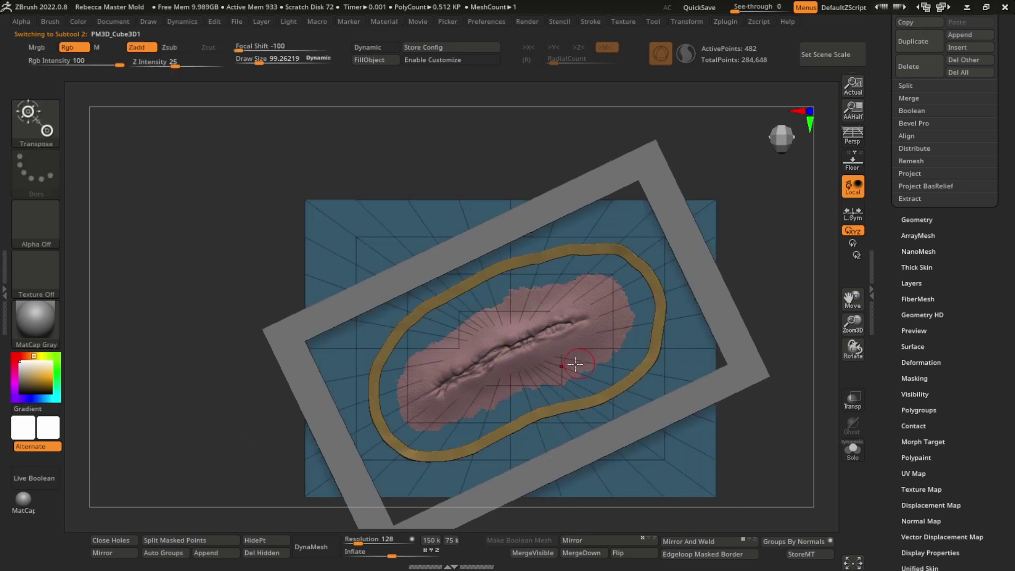
Stretch the base plate along its shorter direction and reposition it so it extends past the rectangular frame on every side
{"action": "key", "text": "w"}
{"action": "left_click_drag", "start_coordinate": [506, 446], "coordinate": [508, 444]}
{"action": "mouse_move", "coordinate": [461, 354]}
{"action": "left_mouse_down"}
{"action": "mouse_move", "coordinate": [403, 346]}
{"action": "mouse_move", "coordinate": [462, 355]}
{"action": "left_mouse_up"}
{"action": "left_click_drag", "start_coordinate": [509, 395], "coordinate": [509, 416]}
{"action": "key", "text": "q"}
{"action": "mouse_move", "coordinate": [652, 382]}
{"action": "right_mouse_down", "text": "alt"}
{"action": "mouse_move", "coordinate": [612, 286]}
{"action": "mouse_move", "coordinate": [613, 361]}
{"action": "right_mouse_up", "text": "alt"}
{"action": "key", "text": "w"}
{"action": "left_click_drag", "start_coordinate": [508, 318], "coordinate": [508, 322]}
{"action": "right_click_drag", "start_coordinate": [602, 276], "coordinate": [534, 349], "text": "alt"}
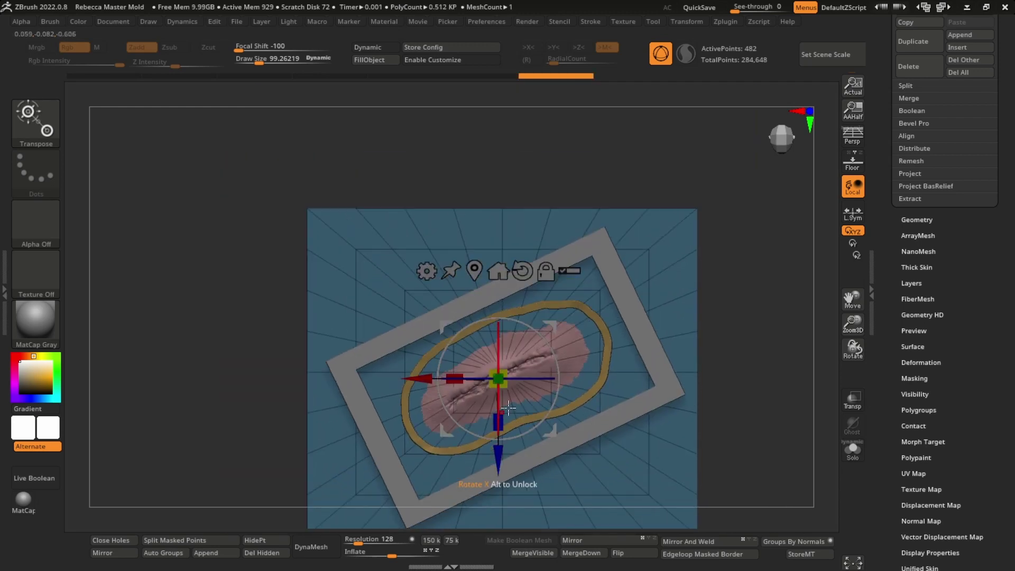
{"action": "left_click_drag", "start_coordinate": [500, 451], "coordinate": [500, 458]}
{"action": "key", "text": "q"}
Select the rectangular frame and lower it about 0.33 toward the base plate
{"action": "mouse_move", "coordinate": [586, 349]}
{"action": "right_mouse_down", "text": "ctrl"}
{"action": "mouse_move", "coordinate": [607, 404]}
{"action": "mouse_move", "coordinate": [616, 299]}
{"action": "mouse_move", "coordinate": [693, 263]}
{"action": "mouse_move", "coordinate": [643, 225]}
{"action": "mouse_move", "coordinate": [641, 299]}
{"action": "mouse_move", "coordinate": [626, 239]}
{"action": "mouse_move", "coordinate": [594, 364]}
{"action": "mouse_move", "coordinate": [616, 295]}
{"action": "mouse_move", "coordinate": [607, 294]}
{"action": "right_mouse_up", "text": "ctrl"}
{"action": "left_click", "coordinate": [596, 259], "text": "alt"}
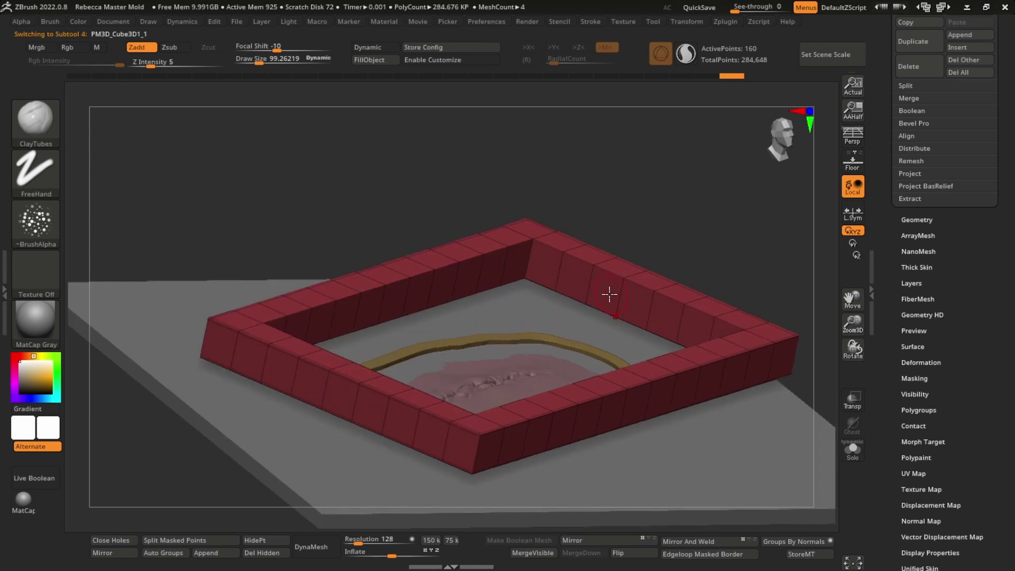
{"action": "key", "text": "w"}
{"action": "left_click_drag", "start_coordinate": [507, 307], "coordinate": [507, 335]}
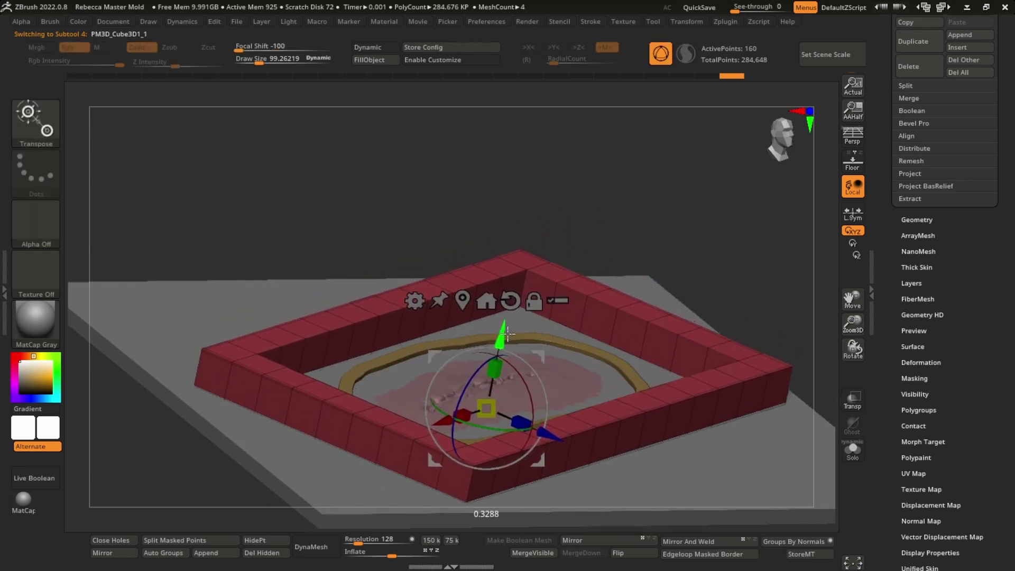
{"action": "key", "text": "q"}
Nudge the frame about 0.05 across its width to centre it around the tube, and hide the polyframe
{"action": "mouse_move", "coordinate": [587, 324]}
{"action": "right_mouse_down", "text": "ctrl"}
{"action": "mouse_move", "coordinate": [617, 331]}
{"action": "mouse_move", "coordinate": [616, 420]}
{"action": "mouse_move", "coordinate": [641, 274]}
{"action": "right_mouse_up", "text": "ctrl"}
{"action": "key", "text": "w"}
{"action": "left_click_drag", "start_coordinate": [534, 357], "coordinate": [534, 356]}
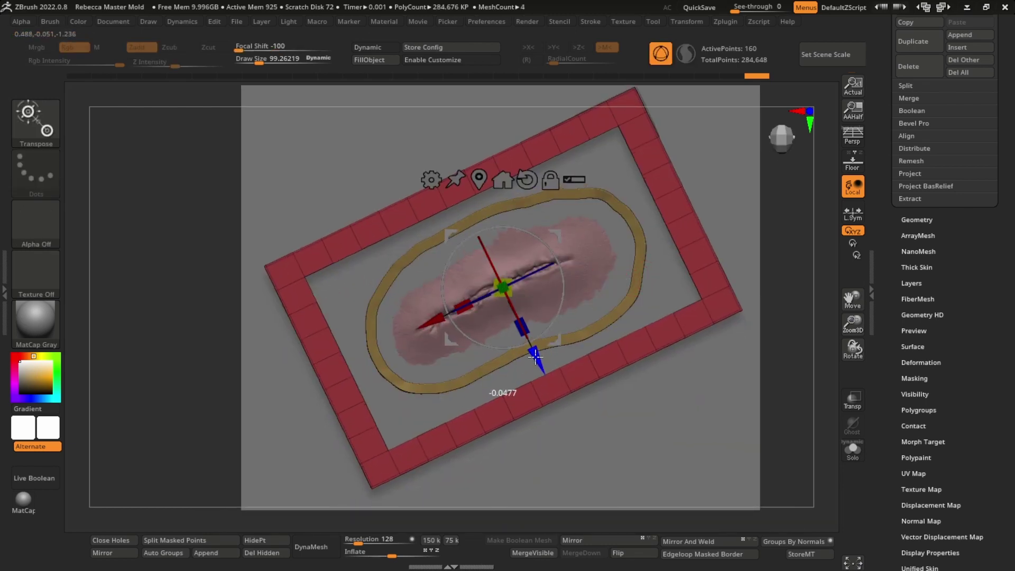
{"action": "key", "text": "q"}
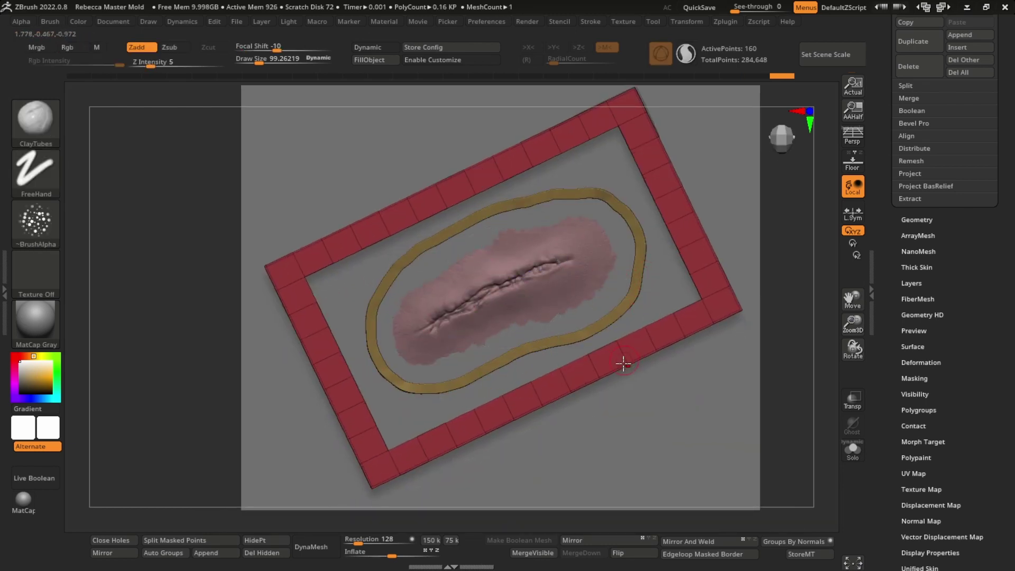
{"action": "right_click_drag", "start_coordinate": [586, 444], "coordinate": [588, 406], "text": "ctrl"}
{"action": "key", "text": "shift+f"}
{"action": "right_click_drag", "start_coordinate": [705, 361], "coordinate": [706, 318], "text": "ctrl"}
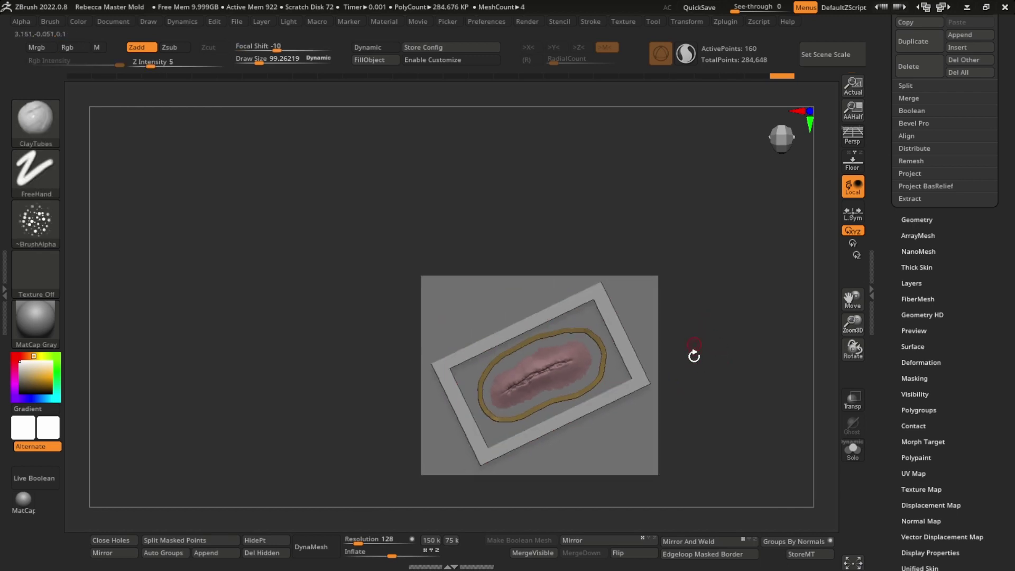
{"action": "right_click_drag", "start_coordinate": [655, 262], "coordinate": [643, 380], "text": "alt"}
Try to slide the upper inner edge of the frame's short wall with the ZModeler brush
{"action": "right_click_drag", "start_coordinate": [654, 322], "coordinate": [644, 246]}
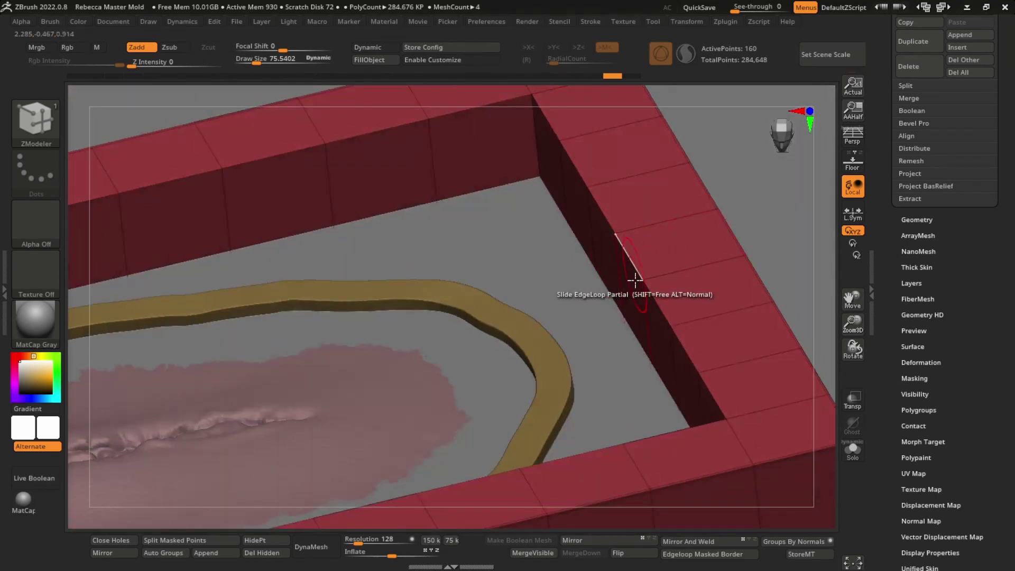
{"action": "right_click_drag", "start_coordinate": [635, 280], "coordinate": [633, 236]}
{"action": "mouse_move", "coordinate": [636, 261]}
{"action": "left_mouse_down"}
{"action": "mouse_move", "coordinate": [669, 242]}
{"action": "mouse_move", "coordinate": [641, 263]}
{"action": "mouse_move", "coordinate": [643, 249]}
{"action": "left_mouse_up"}
{"action": "mouse_move", "coordinate": [638, 260]}
{"action": "right_mouse_down", "text": "alt"}
{"action": "mouse_move", "coordinate": [641, 306]}
{"action": "mouse_move", "coordinate": [618, 255]}
{"action": "right_mouse_up", "text": "alt"}
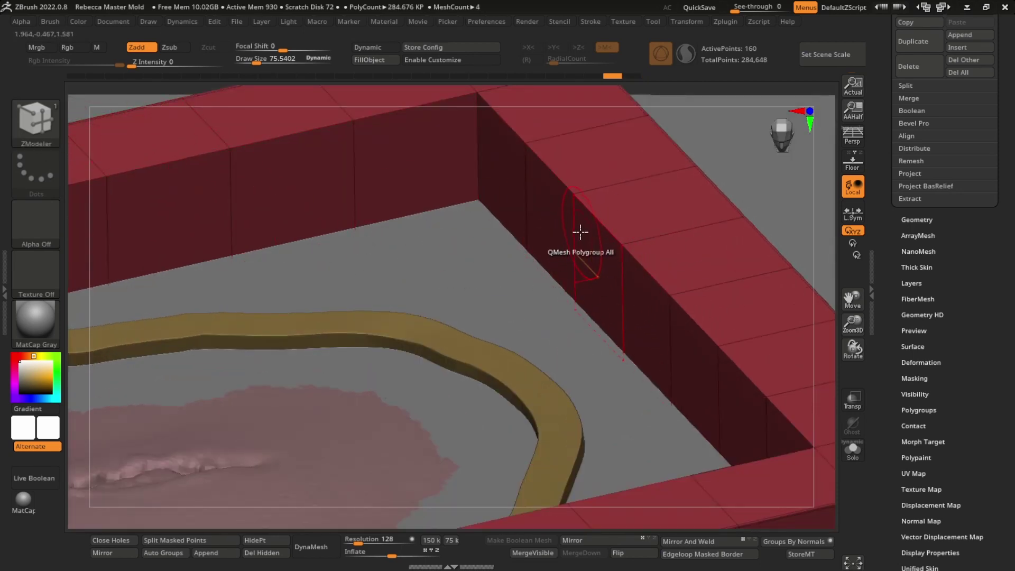
With ZModeler at a draw size of about 46, slide the frame's upper inner edge outward using Slide with EdgeLoop Partial
{"action": "key", "text": "b"}
{"action": "key", "text": "z"}
{"action": "key", "text": "m"}
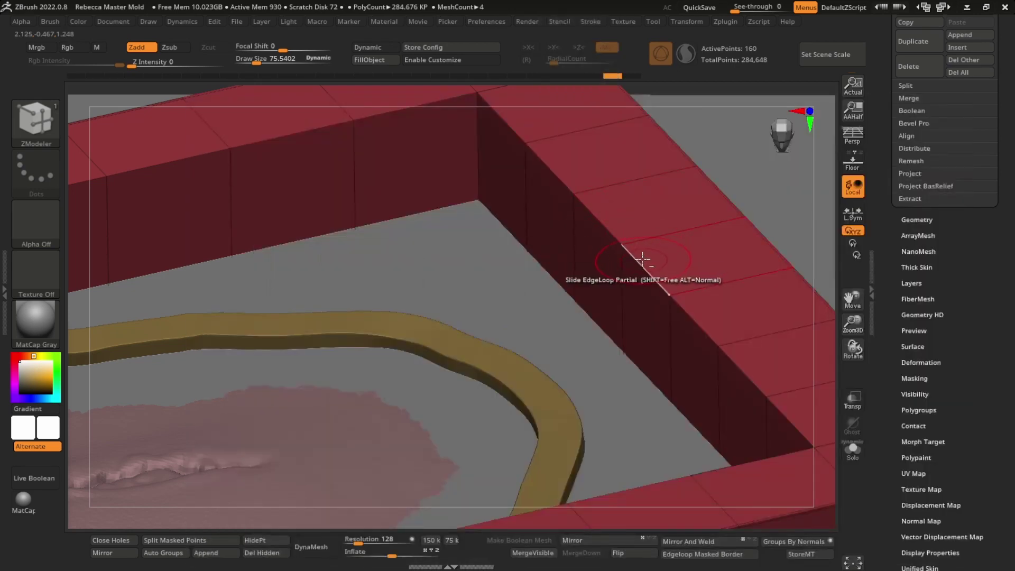
{"action": "right_click_drag", "start_coordinate": [641, 199], "coordinate": [650, 277]}
{"action": "key", "text": "s"}
{"action": "left_click_drag", "start_coordinate": [650, 276], "coordinate": [646, 275]}
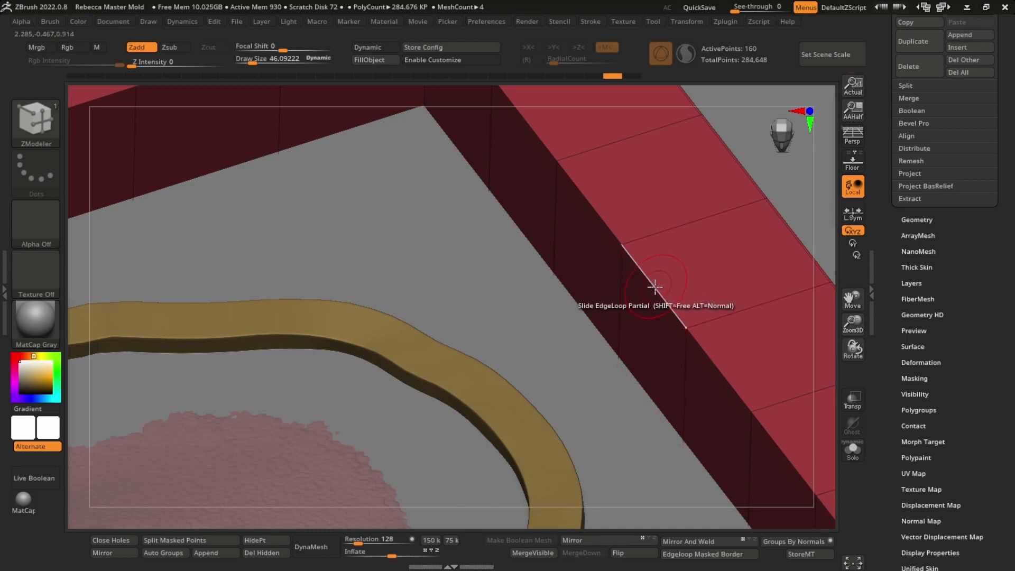
{"action": "right_click", "coordinate": [655, 287]}
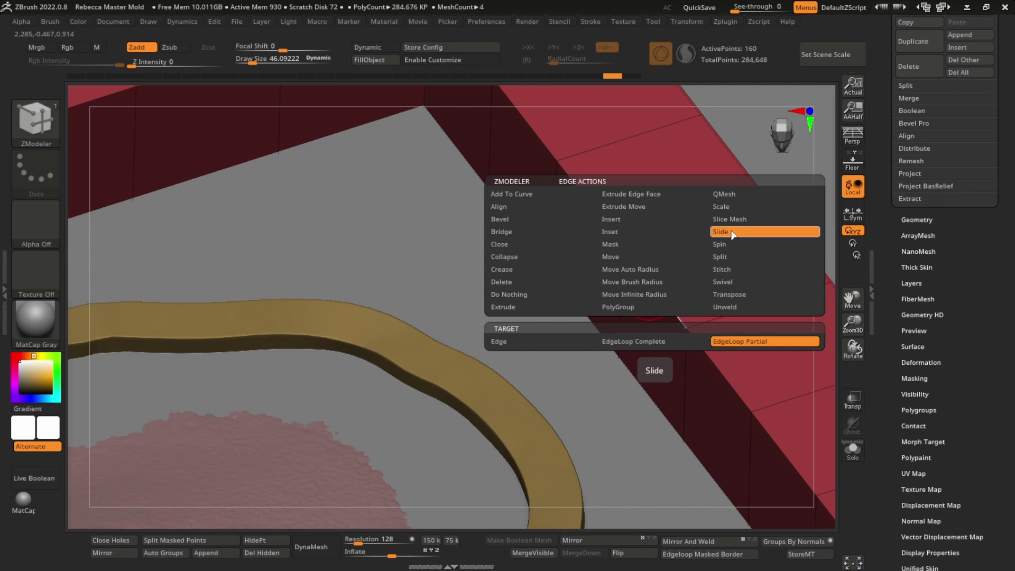
{"action": "left_click", "coordinate": [734, 342]}
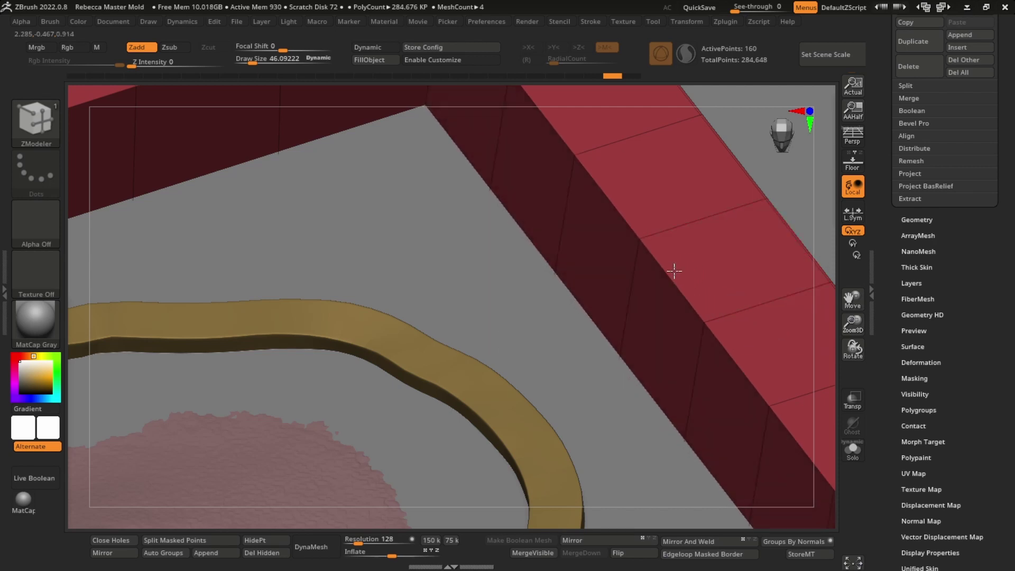
Slide the upper inner edge of the frame's wall beside the tube further outward to taper its inner face
{"action": "left_click_drag", "start_coordinate": [673, 271], "coordinate": [693, 280]}
{"action": "mouse_move", "coordinate": [693, 280]}
{"action": "right_mouse_down", "text": "ctrl"}
{"action": "mouse_move", "coordinate": [686, 262]}
{"action": "mouse_move", "coordinate": [632, 317]}
{"action": "mouse_move", "coordinate": [511, 271]}
{"action": "mouse_move", "coordinate": [499, 408]}
{"action": "mouse_move", "coordinate": [480, 245]}
{"action": "mouse_move", "coordinate": [466, 340]}
{"action": "mouse_move", "coordinate": [462, 322]}
{"action": "mouse_move", "coordinate": [446, 333]}
{"action": "mouse_move", "coordinate": [532, 228]}
{"action": "mouse_move", "coordinate": [459, 304]}
{"action": "mouse_move", "coordinate": [512, 245]}
{"action": "mouse_move", "coordinate": [481, 258]}
{"action": "mouse_move", "coordinate": [459, 238]}
{"action": "right_mouse_up", "text": "ctrl"}
{"action": "key", "text": "f"}
{"action": "mouse_move", "coordinate": [416, 277]}
{"action": "right_mouse_down"}
{"action": "mouse_move", "coordinate": [550, 379]}
{"action": "mouse_move", "coordinate": [585, 358]}
{"action": "mouse_move", "coordinate": [533, 397]}
{"action": "right_mouse_up"}
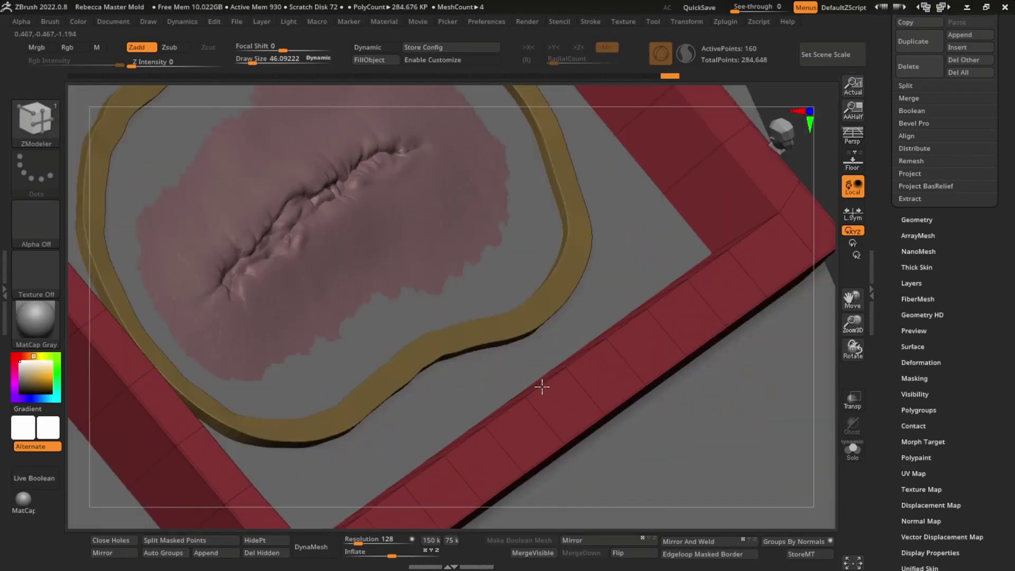
{"action": "key", "text": "f"}
{"action": "right_click_drag", "start_coordinate": [580, 242], "coordinate": [573, 294], "text": "shift"}
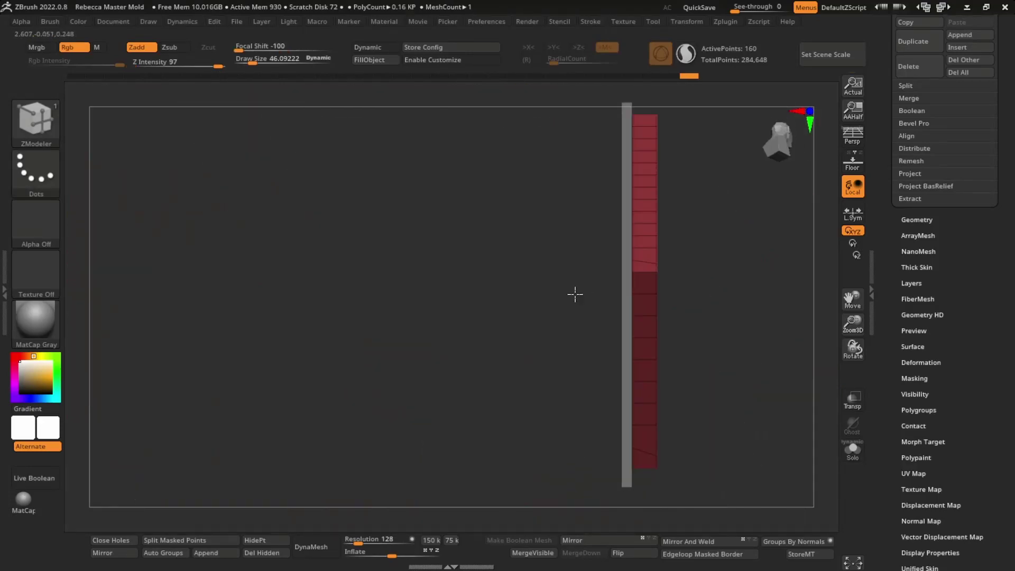
{"action": "right_click_drag", "start_coordinate": [737, 304], "coordinate": [649, 274]}
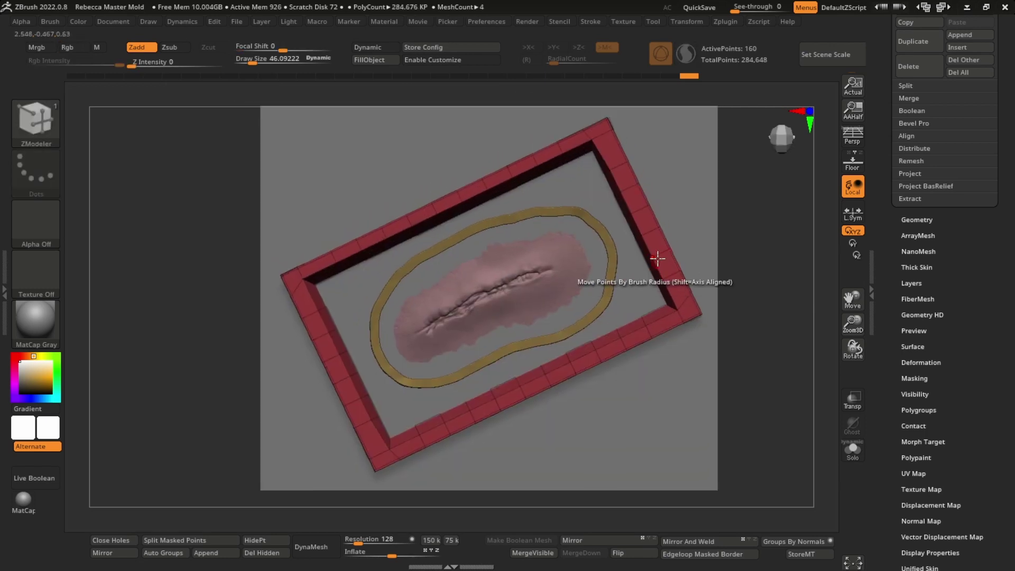
Set ZModeler's point action to Move and pull the pinched upper inner corner point of the frame outward toward its outer corner
{"action": "key", "text": "shift+f"}
{"action": "right_click_drag", "start_coordinate": [706, 252], "coordinate": [679, 233], "text": "ctrl"}
{"action": "right_click_drag", "start_coordinate": [679, 233], "coordinate": [695, 257], "text": "alt"}
{"action": "right_click_drag", "start_coordinate": [689, 336], "coordinate": [690, 299], "text": "ctrl"}
{"action": "right_click_drag", "start_coordinate": [498, 476], "coordinate": [509, 357], "text": "alt"}
{"action": "mouse_move", "coordinate": [508, 357]}
{"action": "right_mouse_down", "text": "ctrl"}
{"action": "mouse_move", "coordinate": [521, 392]}
{"action": "mouse_move", "coordinate": [528, 355]}
{"action": "mouse_move", "coordinate": [490, 393]}
{"action": "right_mouse_up", "text": "ctrl"}
{"action": "key", "text": "shift+f"}
{"action": "right_click_drag", "start_coordinate": [461, 423], "coordinate": [463, 488], "text": "ctrl"}
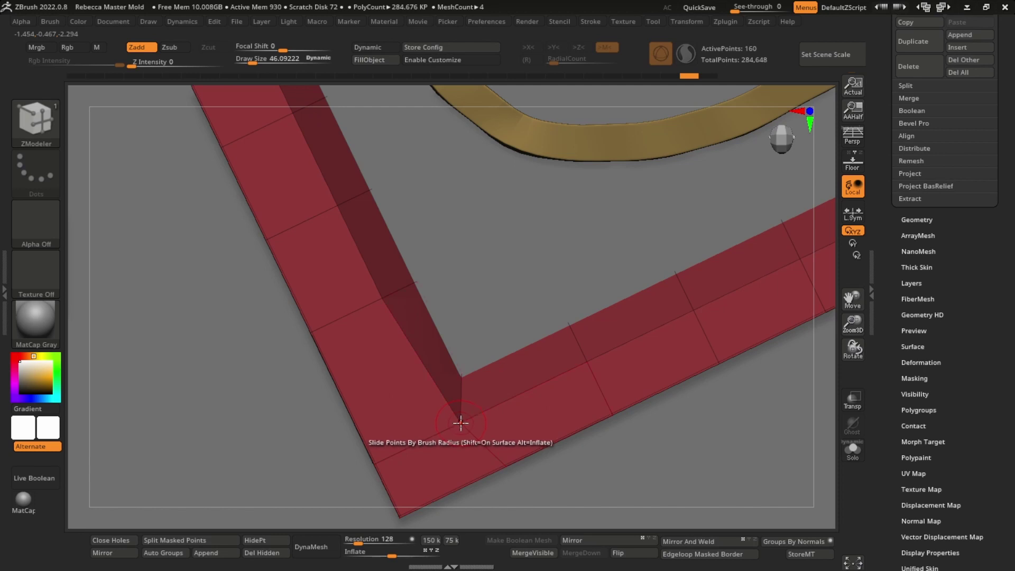
{"action": "key", "text": "space"}
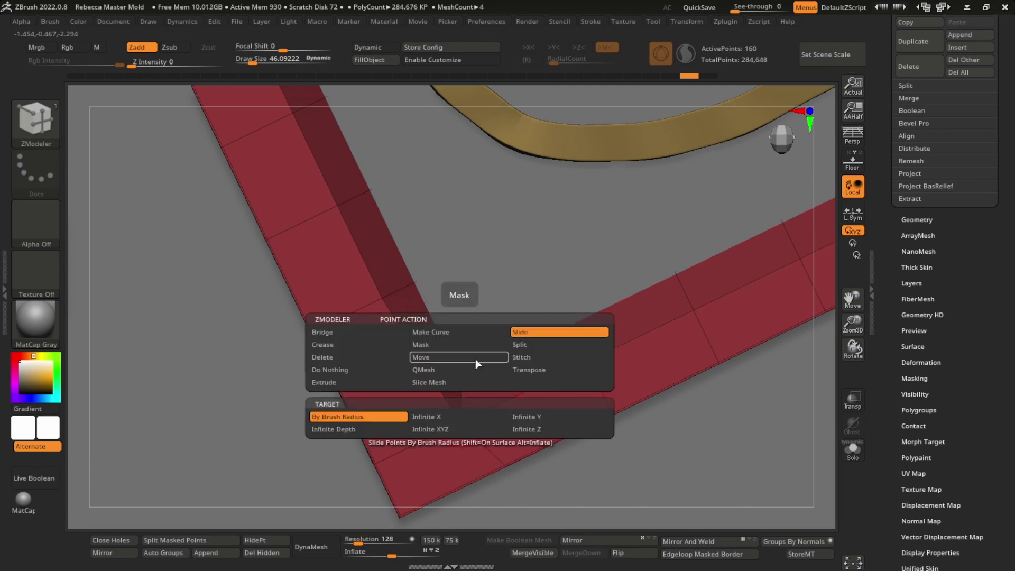
{"action": "left_click_drag", "start_coordinate": [459, 421], "coordinate": [447, 438]}
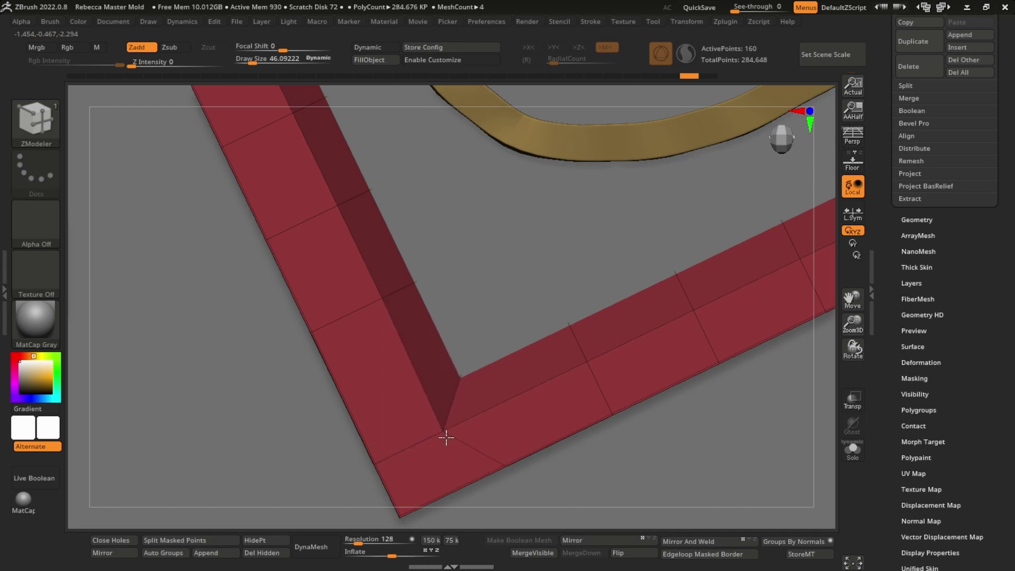
Align the upper inner point at the frame's diagonally opposite corner and hide the polyframe
{"action": "right_click_drag", "start_coordinate": [581, 348], "coordinate": [398, 417], "text": "alt"}
{"action": "right_click_drag", "start_coordinate": [783, 296], "coordinate": [607, 404], "text": "alt"}
{"action": "right_click_drag", "start_coordinate": [533, 226], "coordinate": [516, 265]}
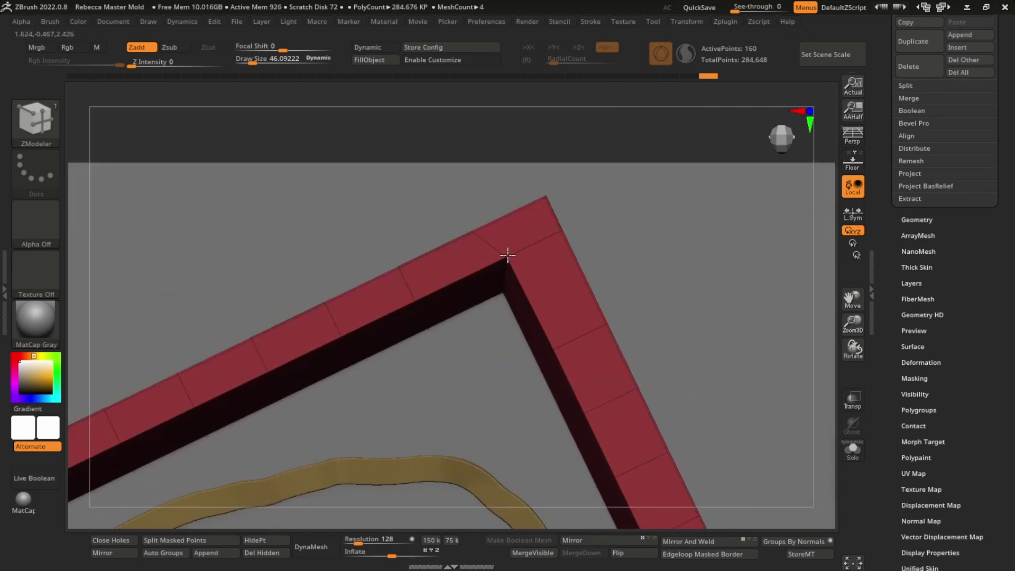
{"action": "right_click_drag", "start_coordinate": [500, 347], "coordinate": [470, 286], "text": "ctrl"}
{"action": "key", "text": "shift+f"}
{"action": "right_click_drag", "start_coordinate": [503, 398], "coordinate": [610, 230], "text": "alt"}
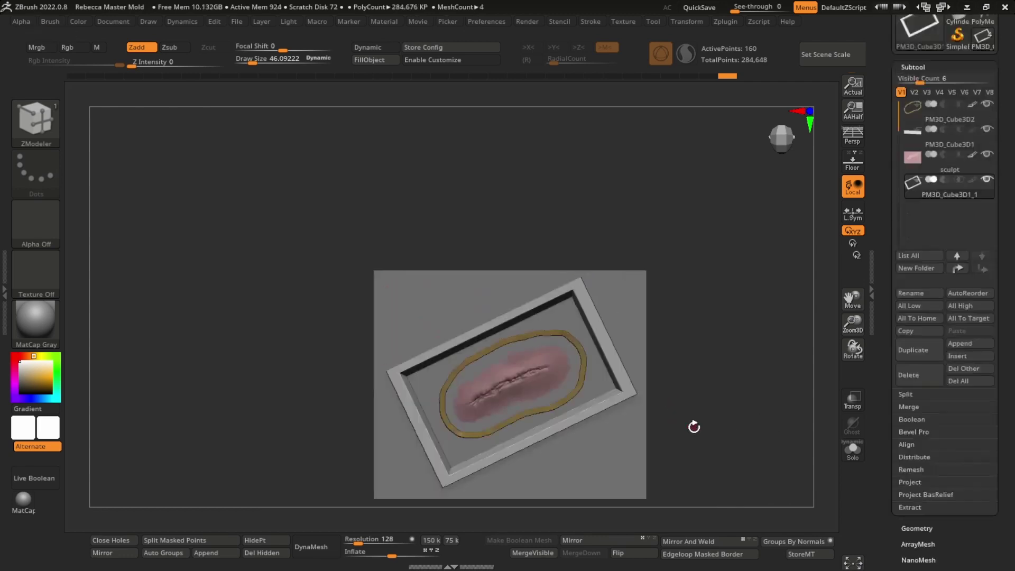
Merge the visible subtools into one mesh with MergeVisible and switch to the merged tool
{"action": "right_click_drag", "start_coordinate": [693, 424], "coordinate": [667, 409]}
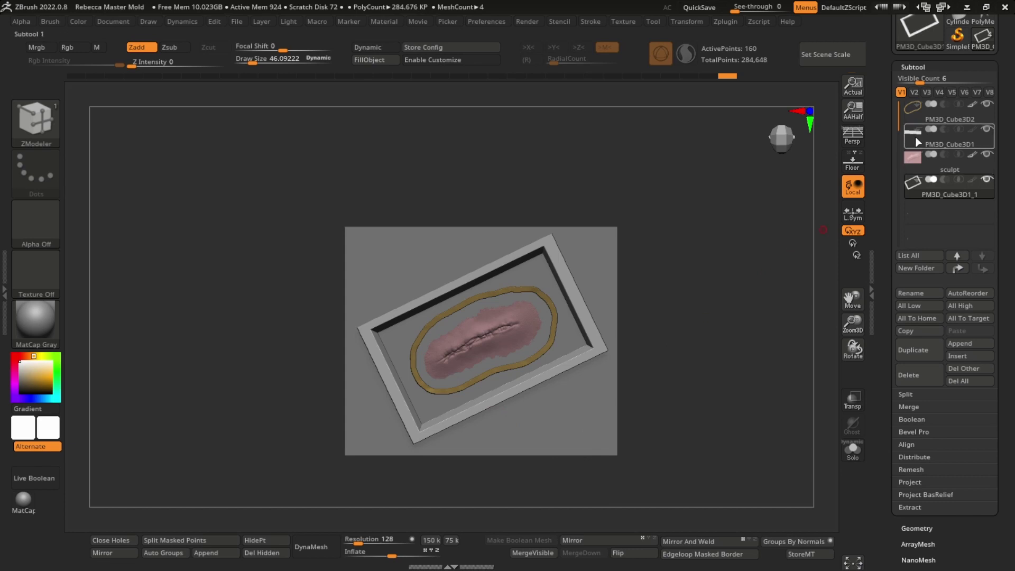
{"action": "left_click", "coordinate": [917, 142]}
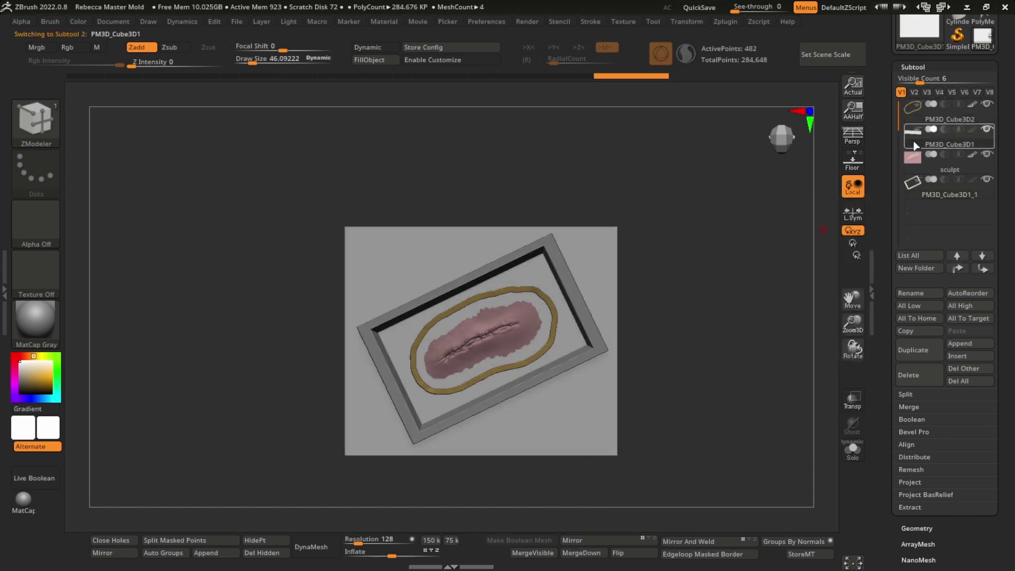
{"action": "left_click", "coordinate": [914, 179]}
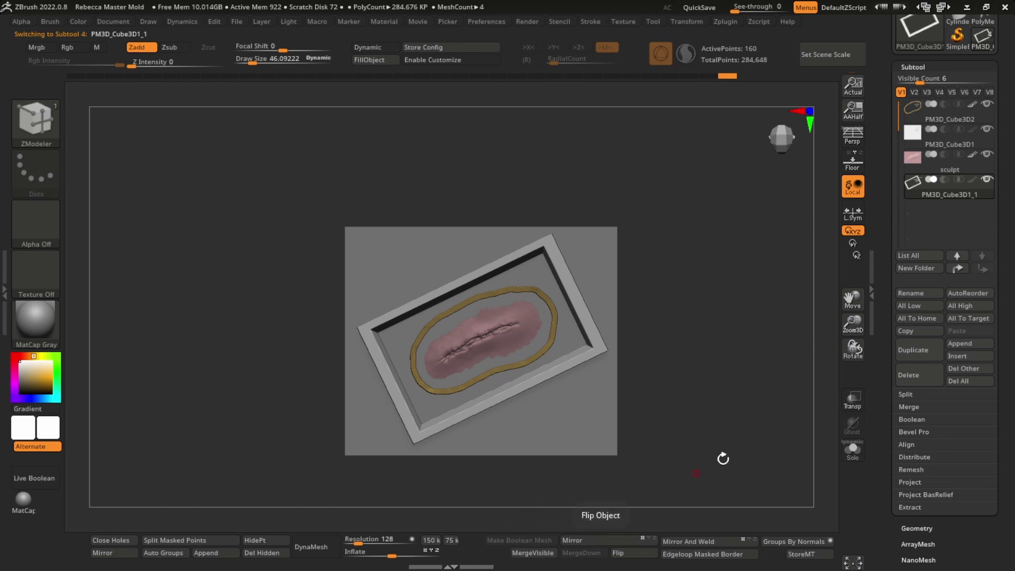
{"action": "left_click", "coordinate": [915, 406]}
{"action": "left_click", "coordinate": [927, 432]}
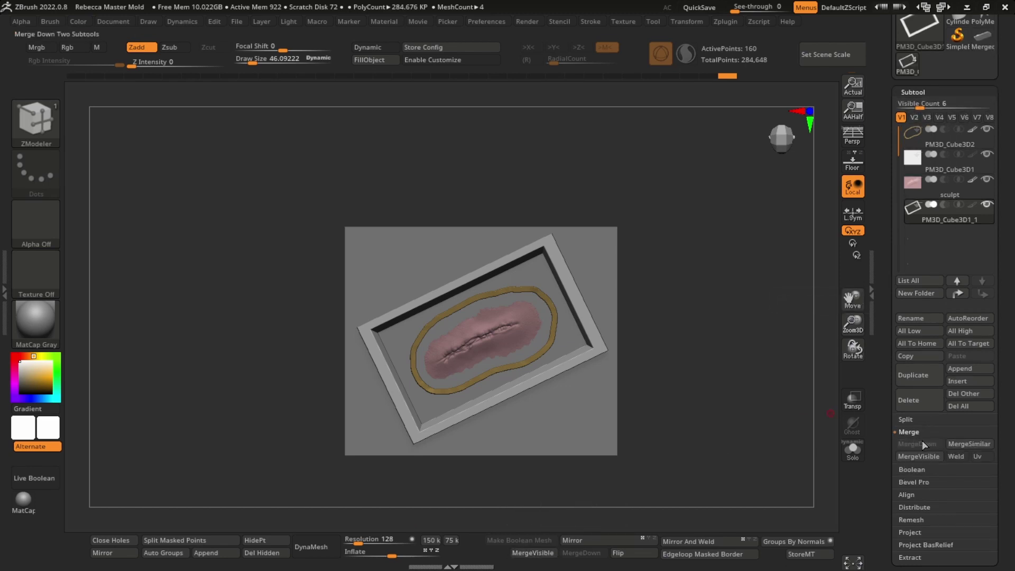
{"action": "left_click_drag", "start_coordinate": [1007, 63], "coordinate": [1000, 141]}
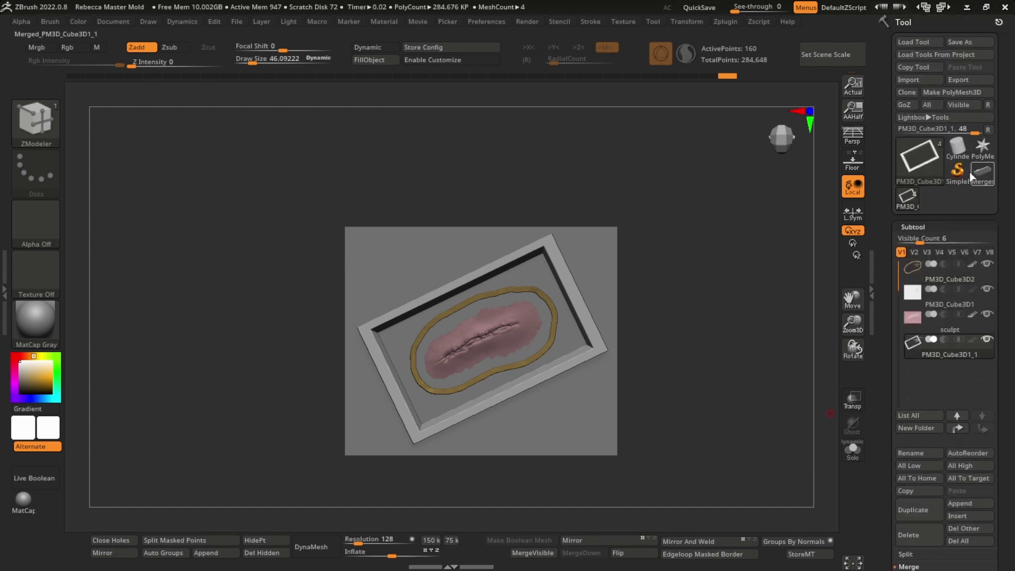
{"action": "left_click", "coordinate": [983, 178]}
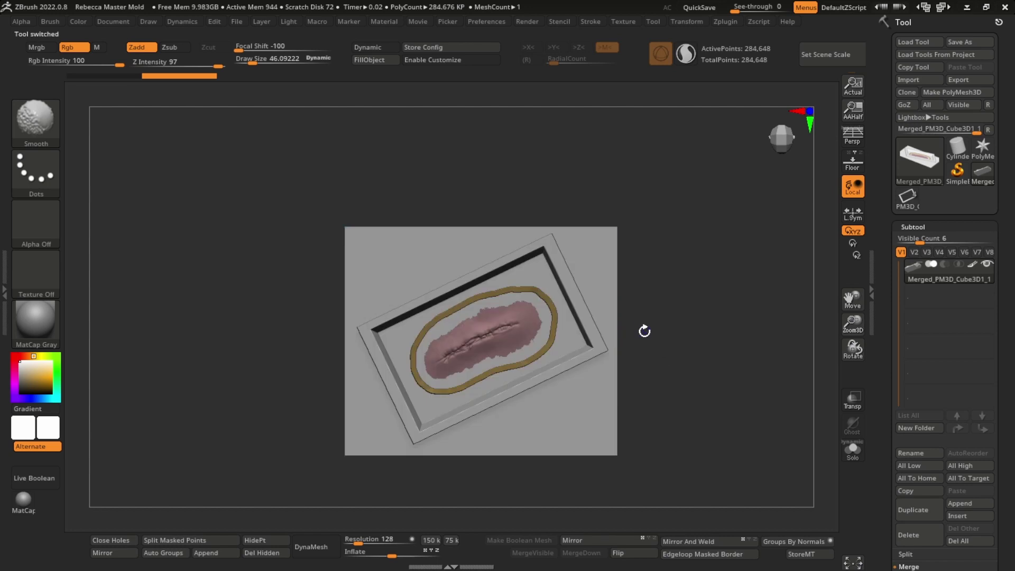
Choose the TrimCurve brush and cut off the base plate beyond one short side of the frame, at an angle of about 154
{"action": "key", "text": "f"}
{"action": "left_click_drag", "start_coordinate": [651, 351], "coordinate": [670, 333]}
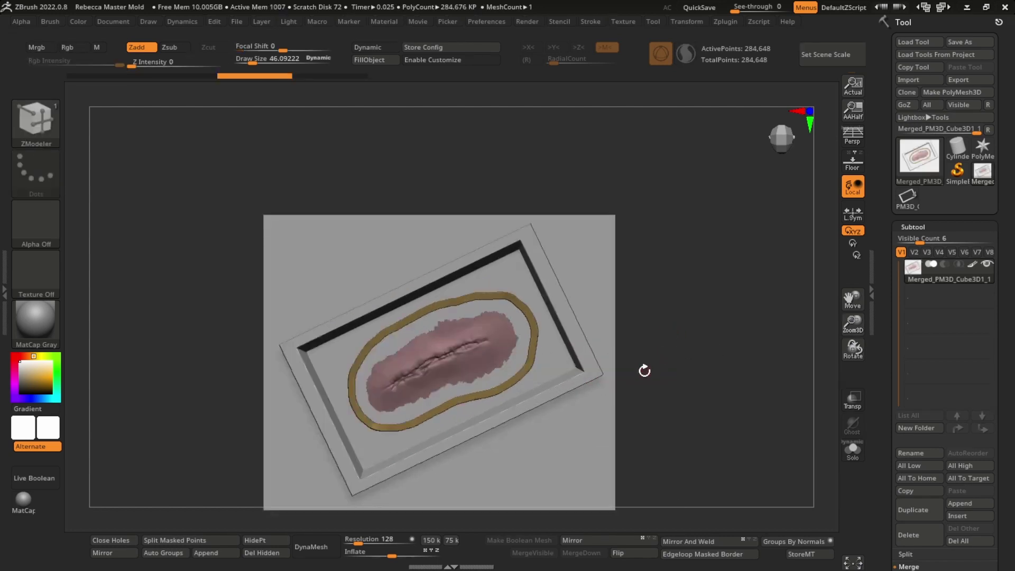
{"action": "left_click_drag", "start_coordinate": [644, 370], "coordinate": [686, 344], "text": "alt"}
{"action": "mouse_move", "coordinate": [758, 304]}
{"action": "left_mouse_down", "text": "alt"}
{"action": "mouse_move", "coordinate": [696, 330]}
{"action": "mouse_move", "coordinate": [725, 339]}
{"action": "mouse_move", "coordinate": [679, 353]}
{"action": "mouse_move", "coordinate": [705, 347]}
{"action": "left_mouse_up", "text": "alt"}
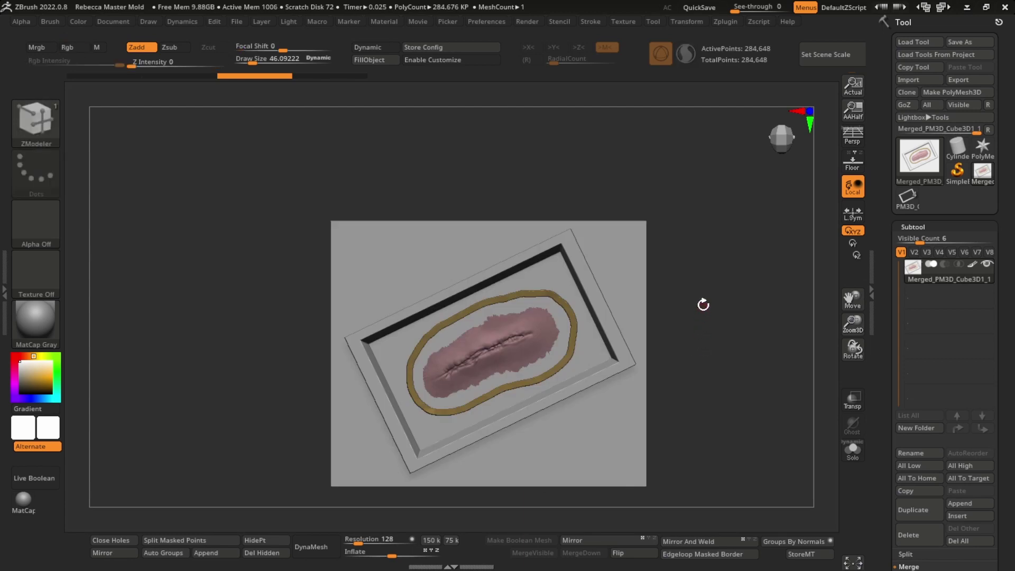
{"action": "key", "text": "ctrl+shift"}
{"action": "left_click", "coordinate": [42, 130]}
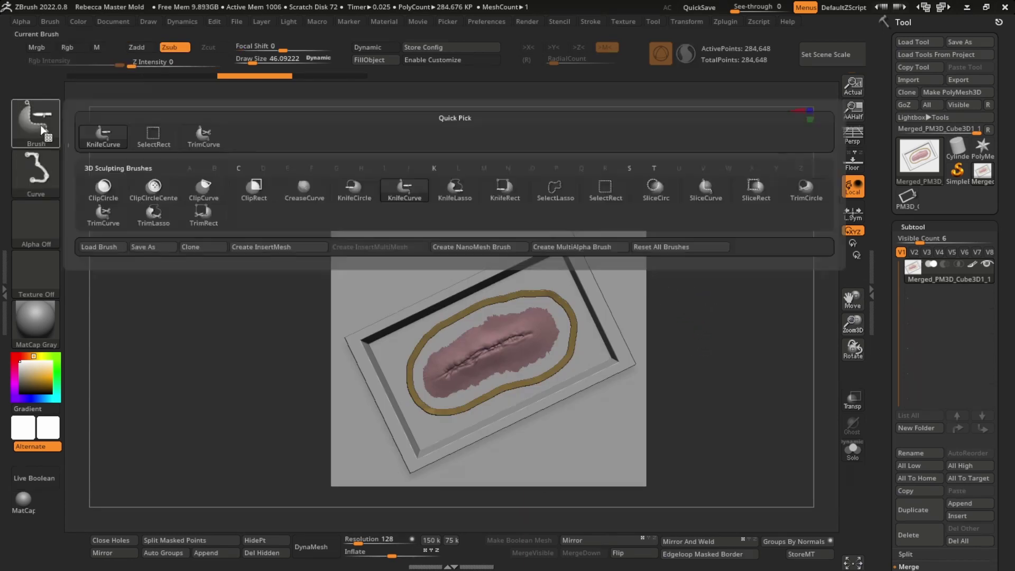
{"action": "left_click", "coordinate": [214, 137]}
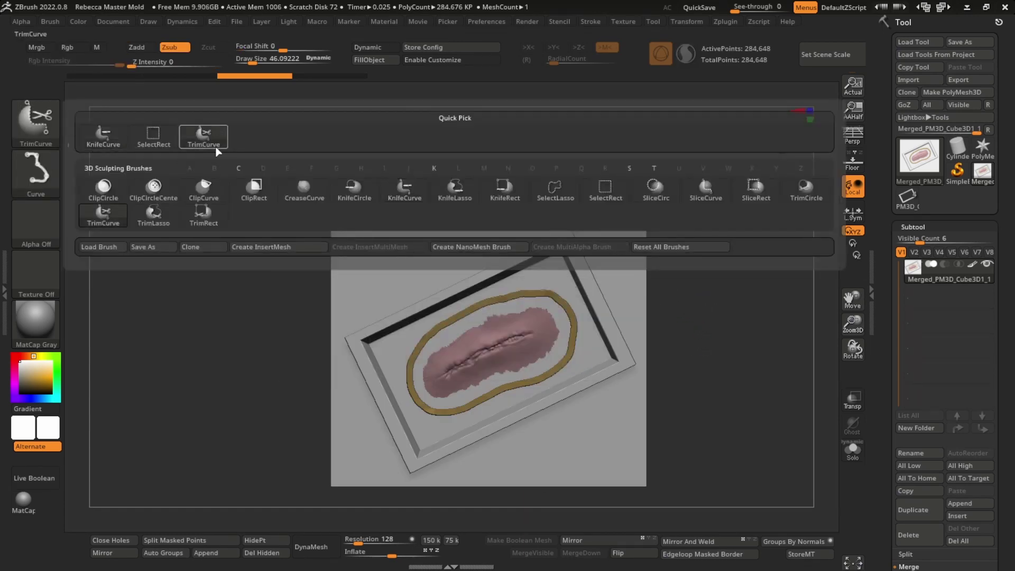
{"action": "left_click", "coordinate": [57, 120]}
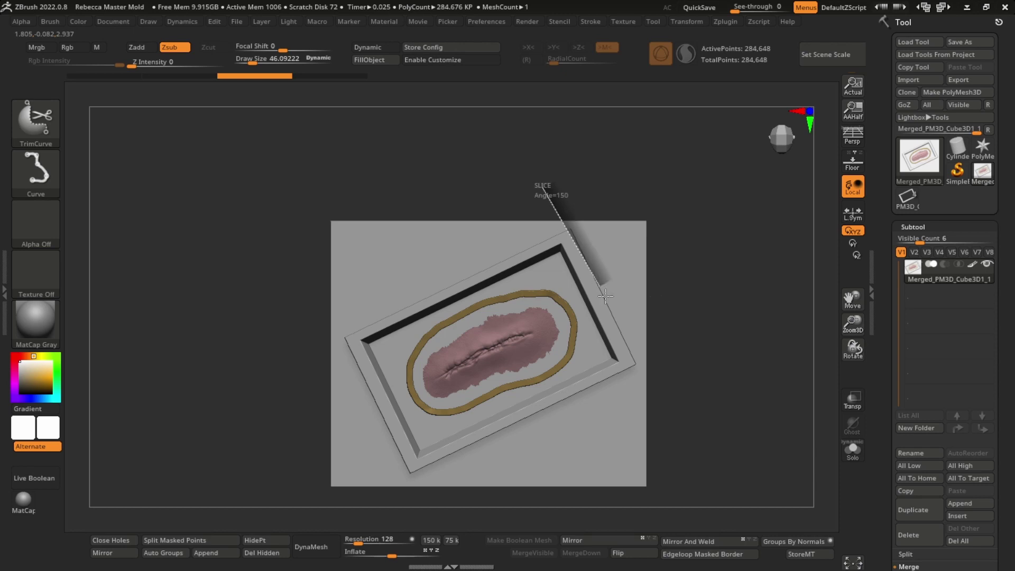
{"action": "mouse_move", "coordinate": [606, 296]}
{"action": "left_mouse_down"}
{"action": "mouse_move", "coordinate": [681, 454]}
{"action": "mouse_move", "coordinate": [673, 452]}
{"action": "mouse_move", "coordinate": [682, 450]}
{"action": "left_mouse_up"}
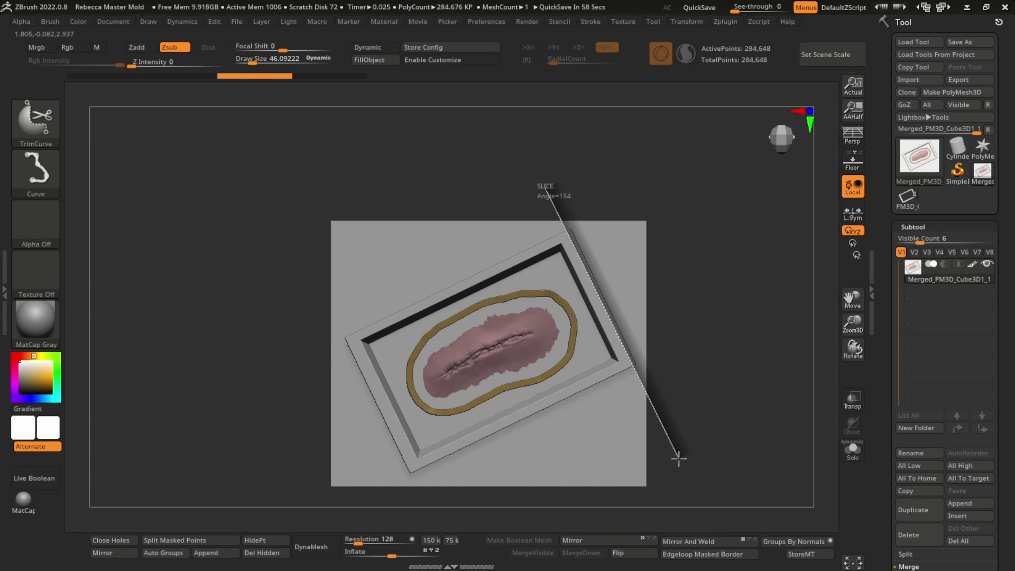
{"action": "left_click_drag", "start_coordinate": [679, 455], "coordinate": [654, 367]}
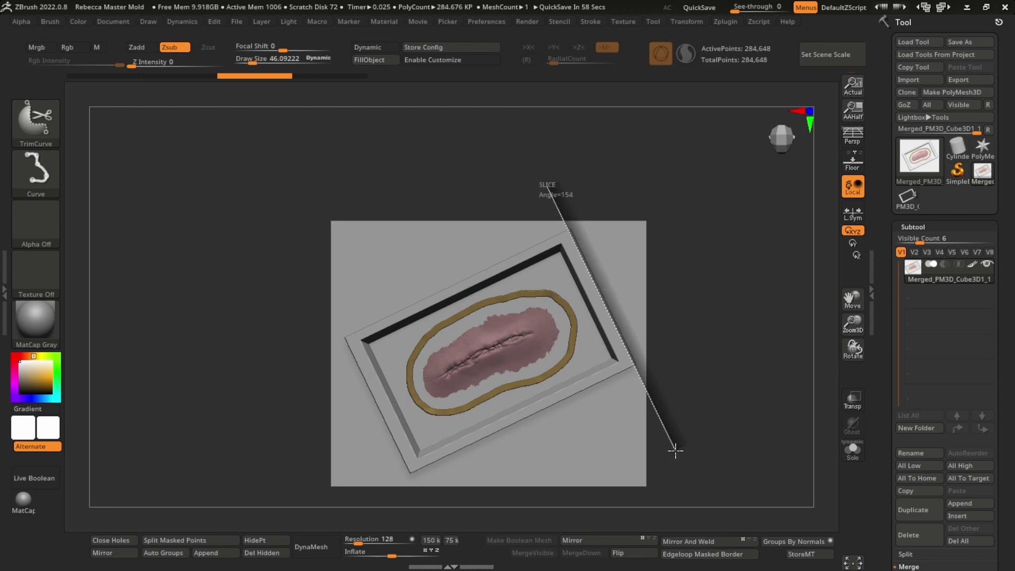
{"action": "mouse_move", "coordinate": [646, 388]}
{"action": "left_mouse_down"}
{"action": "mouse_move", "coordinate": [640, 317]}
{"action": "mouse_move", "coordinate": [673, 264]}
{"action": "mouse_move", "coordinate": [644, 346]}
{"action": "mouse_move", "coordinate": [653, 343]}
{"action": "mouse_move", "coordinate": [662, 433]}
{"action": "left_mouse_up"}
{"action": "left_click_drag", "start_coordinate": [669, 439], "coordinate": [666, 449]}
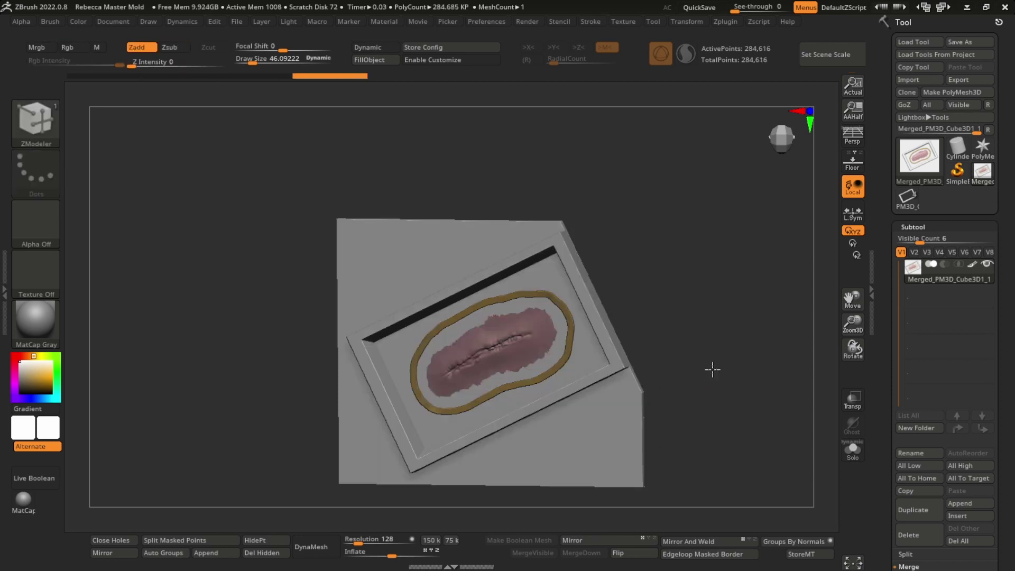
{"action": "mouse_move", "coordinate": [714, 367]}
{"action": "left_mouse_down"}
{"action": "mouse_move", "coordinate": [634, 385]}
{"action": "mouse_move", "coordinate": [591, 464]}
{"action": "mouse_move", "coordinate": [562, 417]}
{"action": "mouse_move", "coordinate": [584, 335]}
{"action": "mouse_move", "coordinate": [650, 275]}
{"action": "left_mouse_up"}
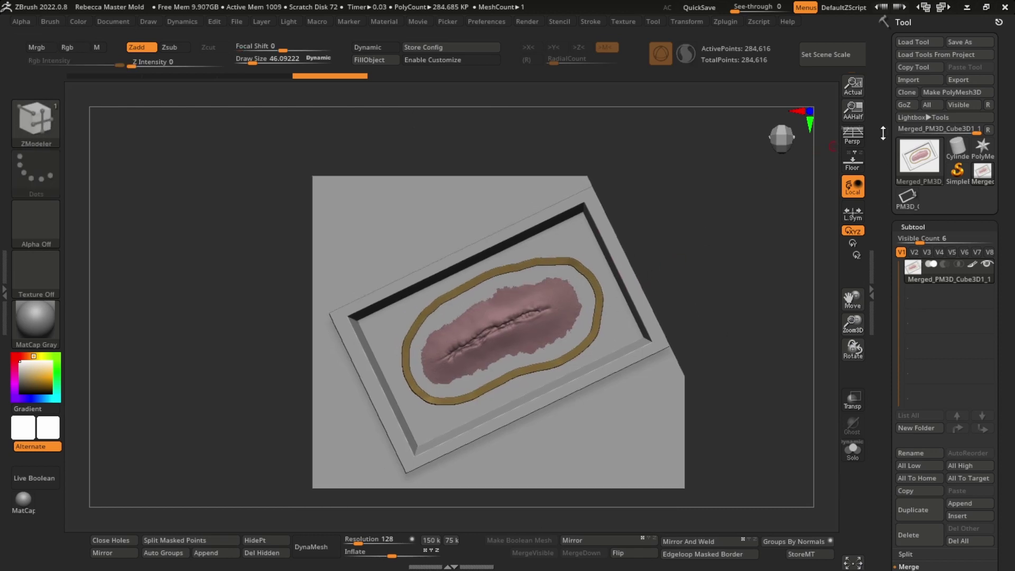
{"action": "left_click", "coordinate": [853, 136]}
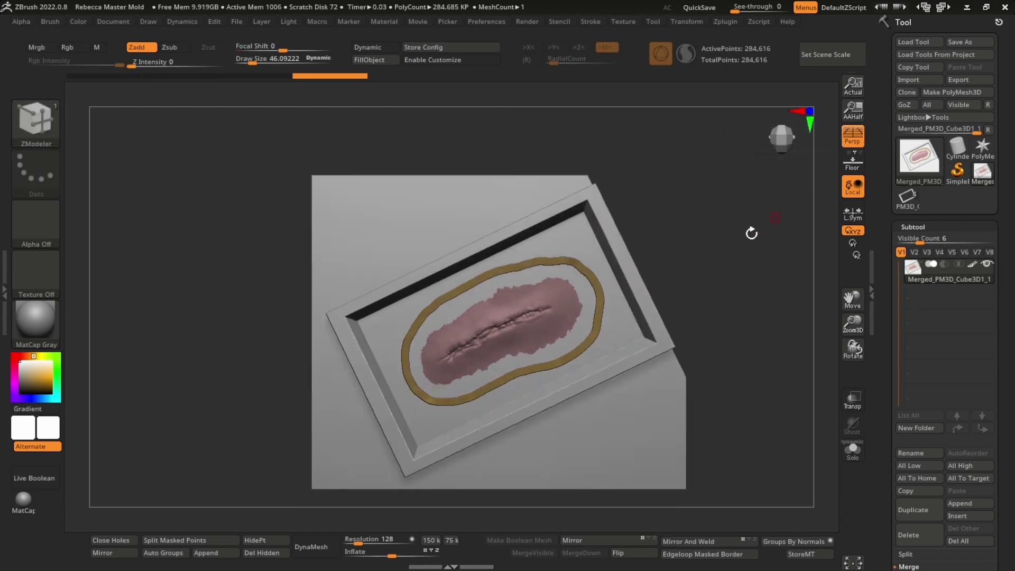
{"action": "left_click_drag", "start_coordinate": [750, 230], "coordinate": [737, 271], "text": "alt"}
{"action": "mouse_move", "coordinate": [266, 388]}
{"action": "left_mouse_down", "text": "ctrl+shift"}
{"action": "mouse_move", "coordinate": [515, 256]}
{"action": "mouse_move", "coordinate": [682, 208]}
{"action": "mouse_move", "coordinate": [613, 208]}
{"action": "mouse_move", "coordinate": [686, 208]}
{"action": "mouse_move", "coordinate": [624, 207]}
{"action": "mouse_move", "coordinate": [650, 249]}
{"action": "mouse_move", "coordinate": [636, 192]}
{"action": "mouse_move", "coordinate": [643, 242]}
{"action": "mouse_move", "coordinate": [648, 224]}
{"action": "mouse_move", "coordinate": [716, 331]}
{"action": "left_mouse_up", "text": "ctrl+shift"}
{"action": "key", "text": "ctrl"}
{"action": "left_click", "coordinate": [853, 136]}
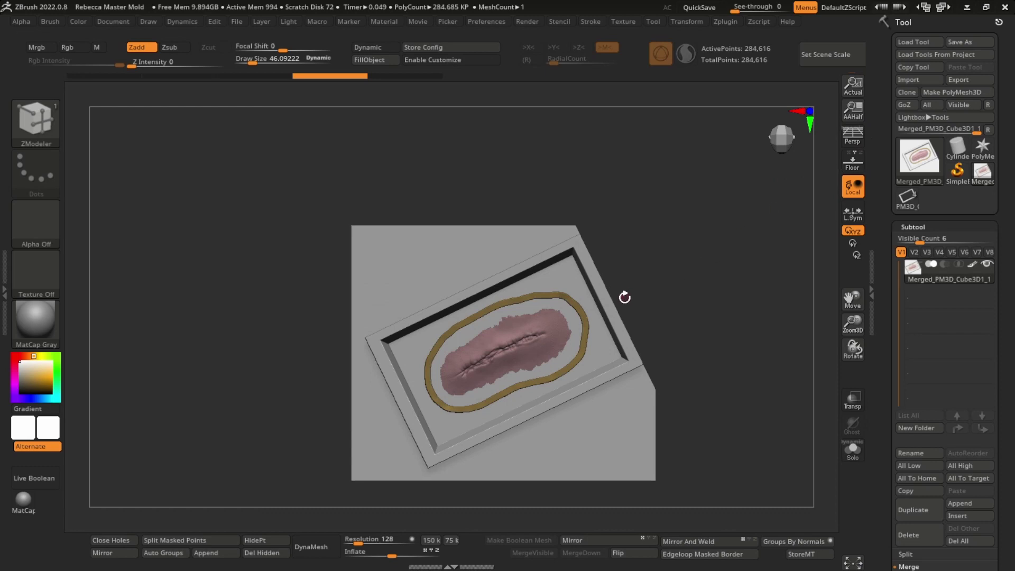
Trim the base plate flush with the frame's remaining three outer sides using TrimCurve
{"action": "left_click_drag", "start_coordinate": [624, 297], "coordinate": [668, 300], "text": "alt"}
{"action": "key", "text": "ctrl+shift"}
{"action": "mouse_move", "coordinate": [242, 402]}
{"action": "left_mouse_down", "text": "ctrl+shift"}
{"action": "mouse_move", "coordinate": [670, 202]}
{"action": "mouse_move", "coordinate": [641, 211]}
{"action": "mouse_move", "coordinate": [695, 156]}
{"action": "mouse_move", "coordinate": [655, 284]}
{"action": "mouse_move", "coordinate": [592, 173]}
{"action": "mouse_move", "coordinate": [675, 231]}
{"action": "mouse_move", "coordinate": [665, 206]}
{"action": "mouse_move", "coordinate": [674, 236]}
{"action": "mouse_move", "coordinate": [680, 195]}
{"action": "mouse_move", "coordinate": [454, 341]}
{"action": "mouse_move", "coordinate": [255, 412]}
{"action": "mouse_move", "coordinate": [699, 189]}
{"action": "mouse_move", "coordinate": [666, 302]}
{"action": "mouse_move", "coordinate": [697, 292]}
{"action": "mouse_move", "coordinate": [694, 316]}
{"action": "mouse_move", "coordinate": [639, 268]}
{"action": "mouse_move", "coordinate": [631, 157]}
{"action": "left_mouse_up", "text": "ctrl+shift"}
{"action": "mouse_move", "coordinate": [430, 483]}
{"action": "left_mouse_down", "text": "ctrl+shift"}
{"action": "mouse_move", "coordinate": [285, 185]}
{"action": "mouse_move", "coordinate": [297, 190]}
{"action": "left_mouse_up", "text": "ctrl+shift"}
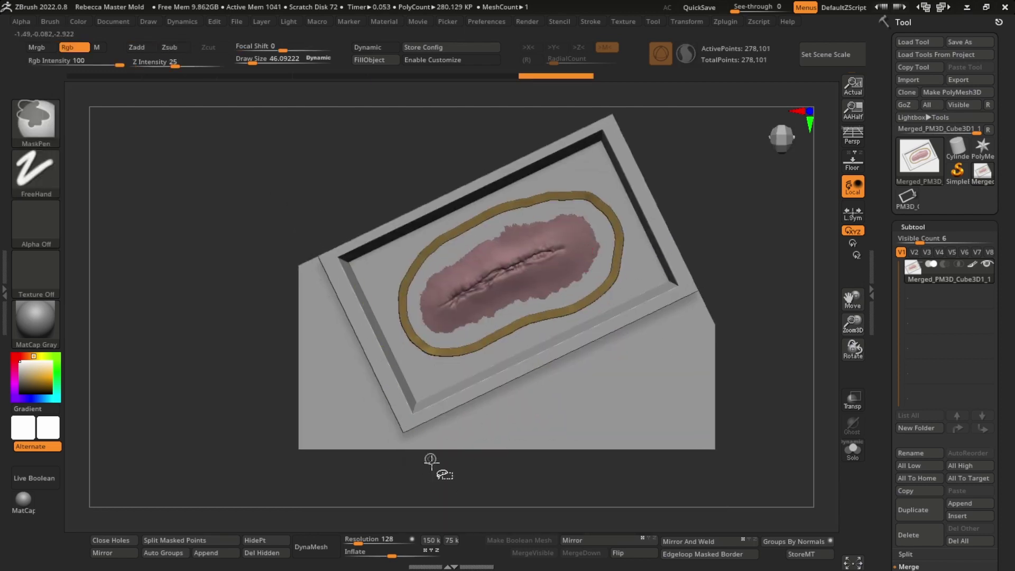
{"action": "mouse_move", "coordinate": [443, 490]}
{"action": "left_mouse_down", "text": "ctrl+shift"}
{"action": "mouse_move", "coordinate": [330, 288]}
{"action": "mouse_move", "coordinate": [318, 194]}
{"action": "mouse_move", "coordinate": [326, 205]}
{"action": "mouse_move", "coordinate": [320, 228]}
{"action": "mouse_move", "coordinate": [302, 188]}
{"action": "mouse_move", "coordinate": [286, 182]}
{"action": "left_mouse_up", "text": "ctrl+shift"}
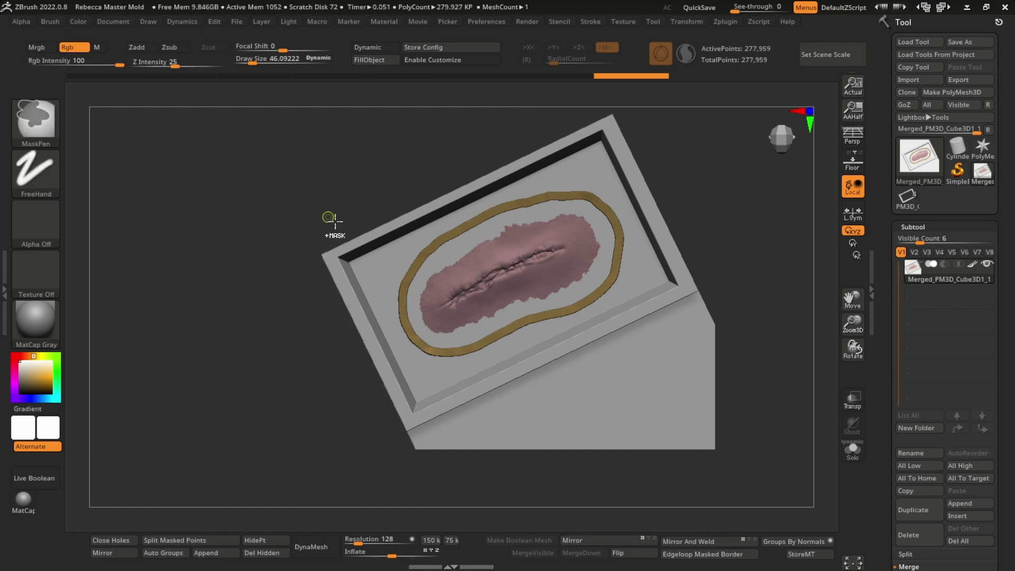
{"action": "left_click_drag", "start_coordinate": [759, 267], "coordinate": [315, 453], "text": "ctrl+shift"}
{"action": "left_click_drag", "start_coordinate": [313, 454], "coordinate": [311, 474], "text": "ctrl+shift"}
Centre the gizmo on the merged mold and switch to the ClayTubes brush
{"action": "mouse_move", "coordinate": [594, 380]}
{"action": "left_mouse_down"}
{"action": "mouse_move", "coordinate": [627, 198]}
{"action": "mouse_move", "coordinate": [647, 252]}
{"action": "mouse_move", "coordinate": [627, 297]}
{"action": "left_mouse_up"}
{"action": "key", "text": "w"}
{"action": "left_click", "coordinate": [477, 165]}
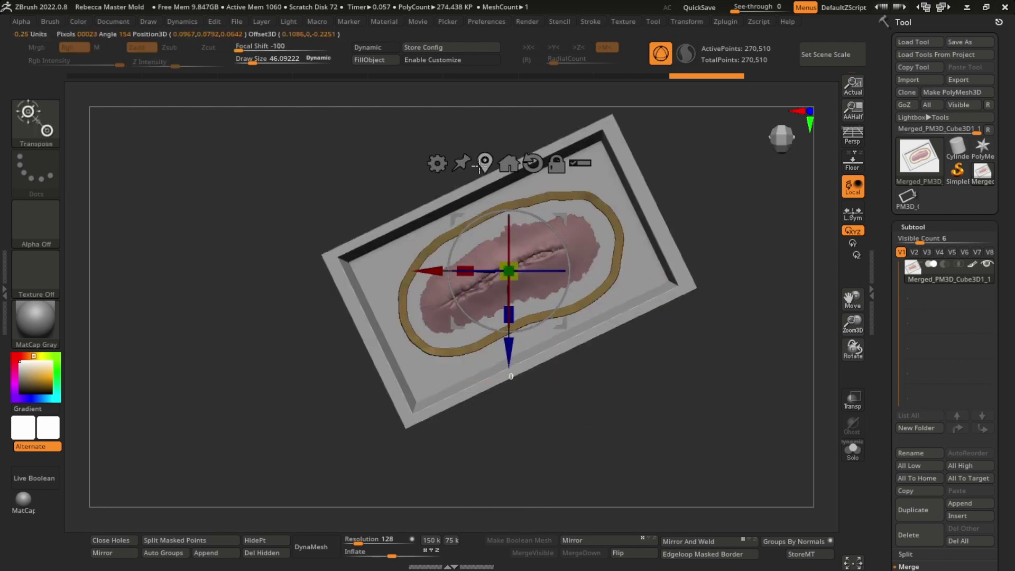
{"action": "key", "text": "b"}
{"action": "key", "text": "c"}
{"action": "key", "text": "t"}
{"action": "left_click_drag", "start_coordinate": [687, 259], "coordinate": [763, 261]}
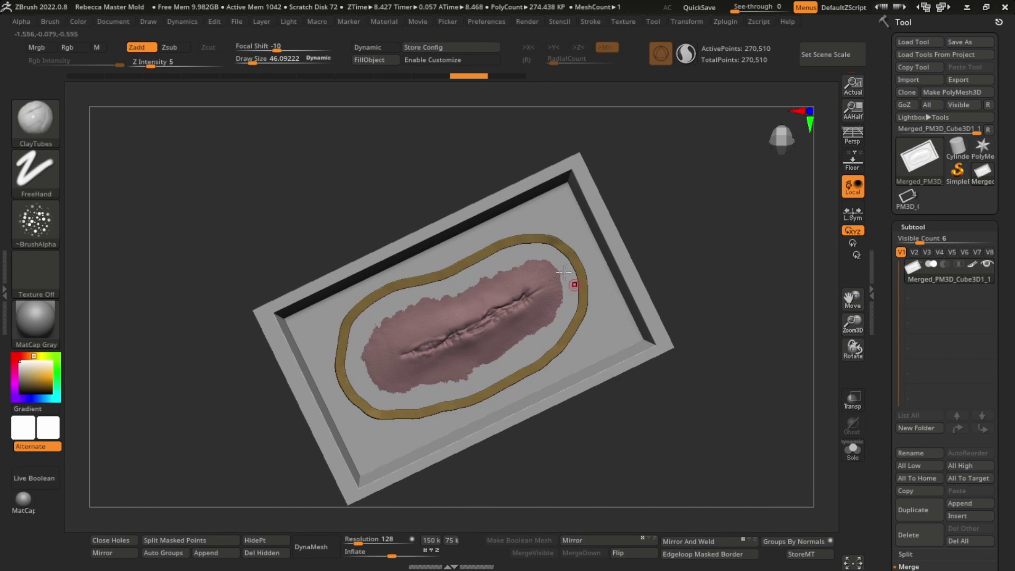
Decimate the merged mold with Decimation Master's 150 k preset and look closely at the relief's surface detail
{"action": "left_click", "coordinate": [728, 24]}
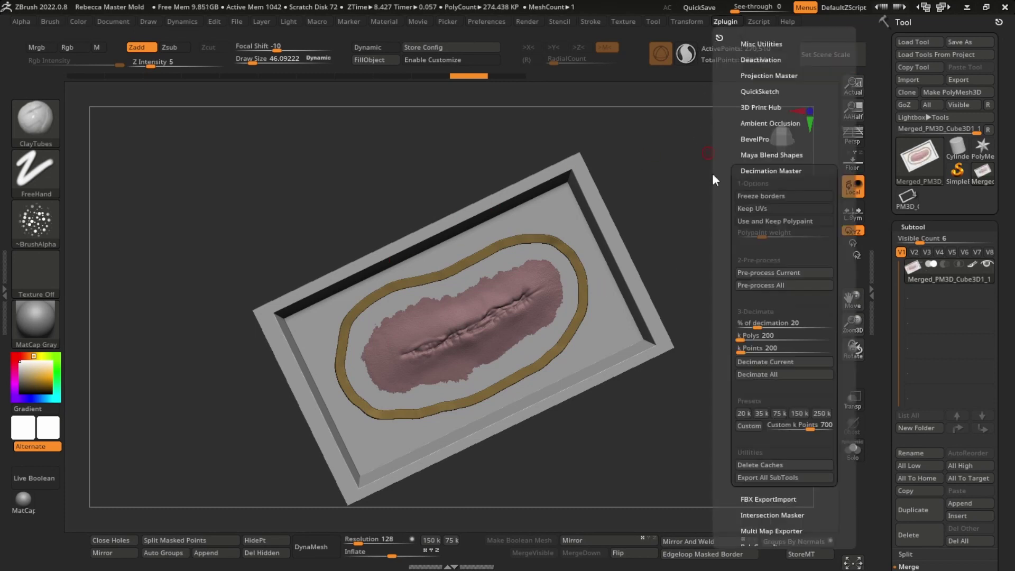
{"action": "left_click", "coordinate": [783, 170]}
{"action": "left_click", "coordinate": [783, 171]}
{"action": "left_click", "coordinate": [784, 170]}
{"action": "left_click", "coordinate": [784, 167]}
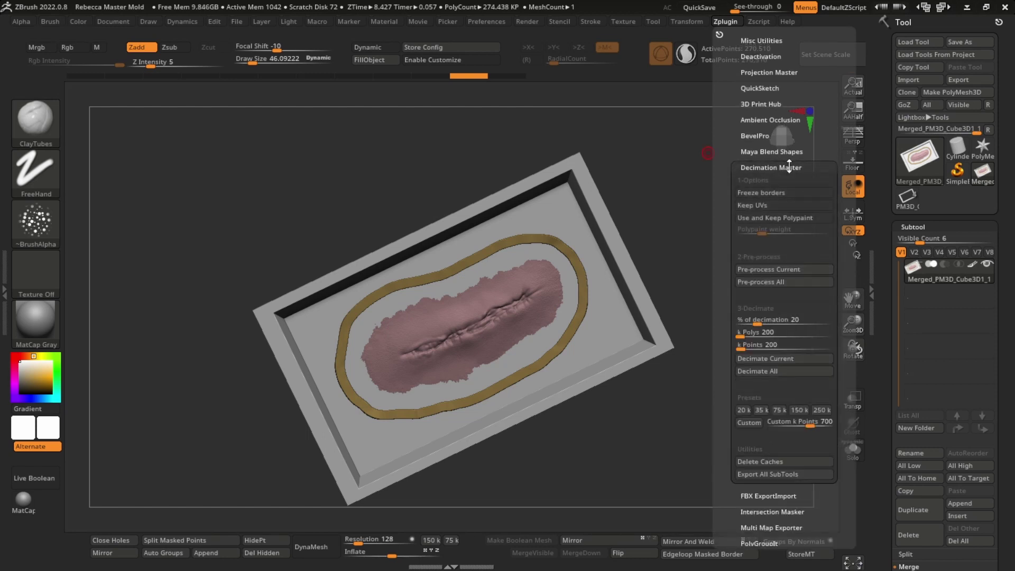
{"action": "left_click", "coordinate": [783, 169]}
{"action": "left_click", "coordinate": [783, 167]}
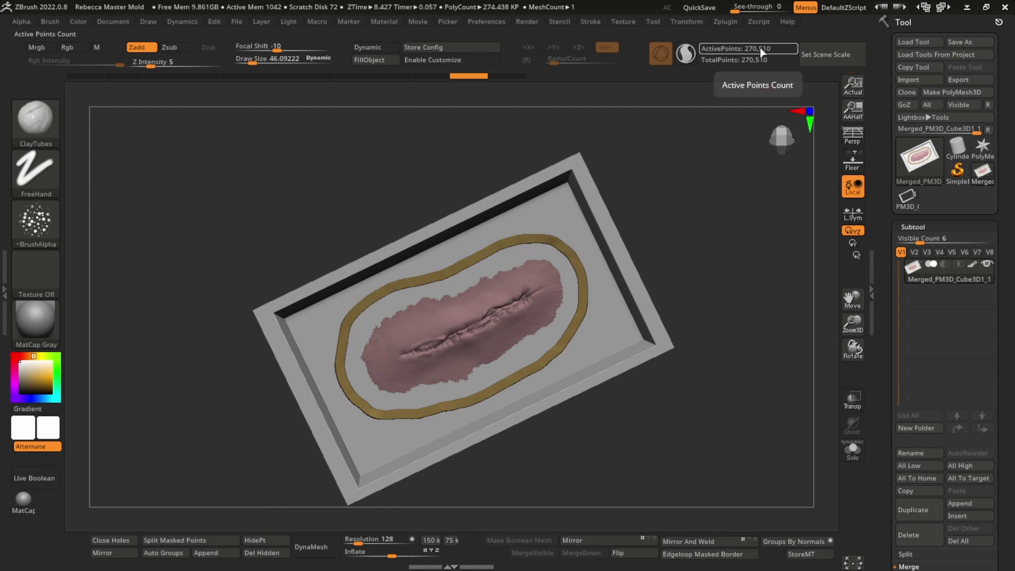
{"action": "left_click", "coordinate": [734, 23]}
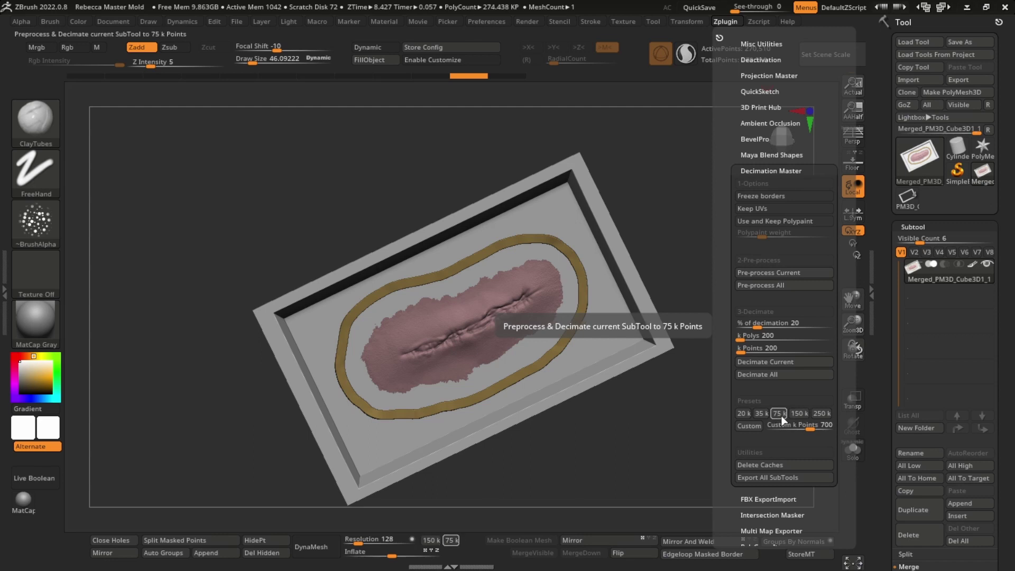
{"action": "left_click", "coordinate": [795, 414]}
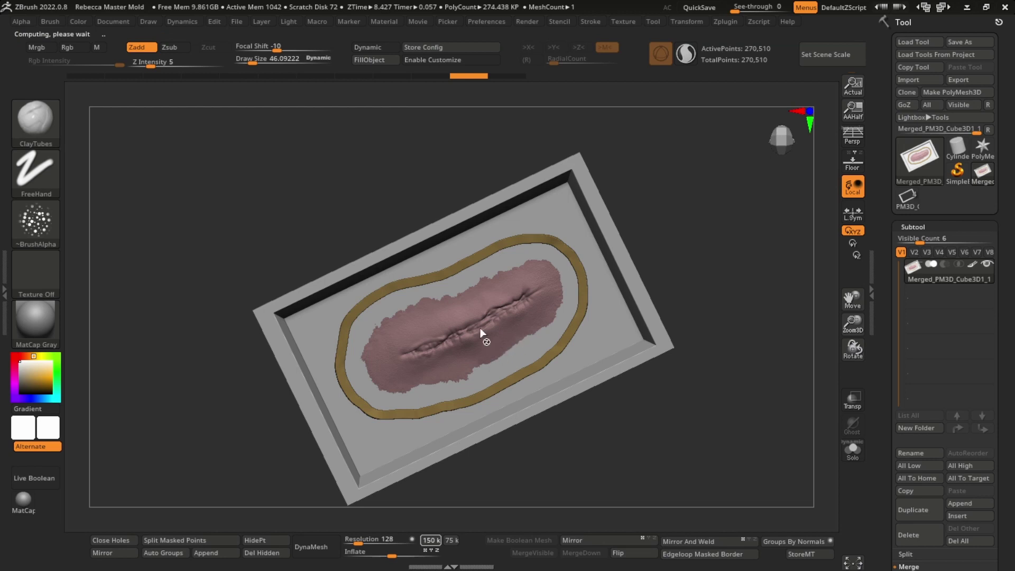
{"action": "right_click_drag", "start_coordinate": [524, 423], "coordinate": [532, 442], "text": "ctrl"}
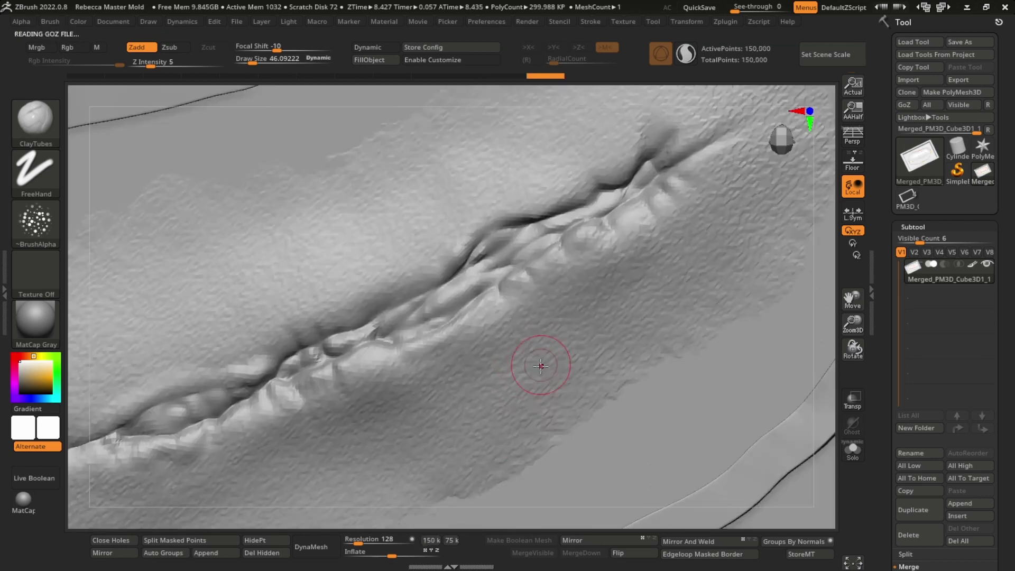
Undo and redo the decimation to compare the relief's surface detail, then inspect the whole decimated mold
{"action": "mouse_move", "coordinate": [539, 365]}
{"action": "right_mouse_down", "text": "ctrl"}
{"action": "mouse_move", "coordinate": [521, 318]}
{"action": "mouse_move", "coordinate": [543, 364]}
{"action": "right_mouse_up", "text": "ctrl"}
{"action": "scroll", "coordinate": [542, 291], "scroll_direction": "up", "scroll_amount": 2}
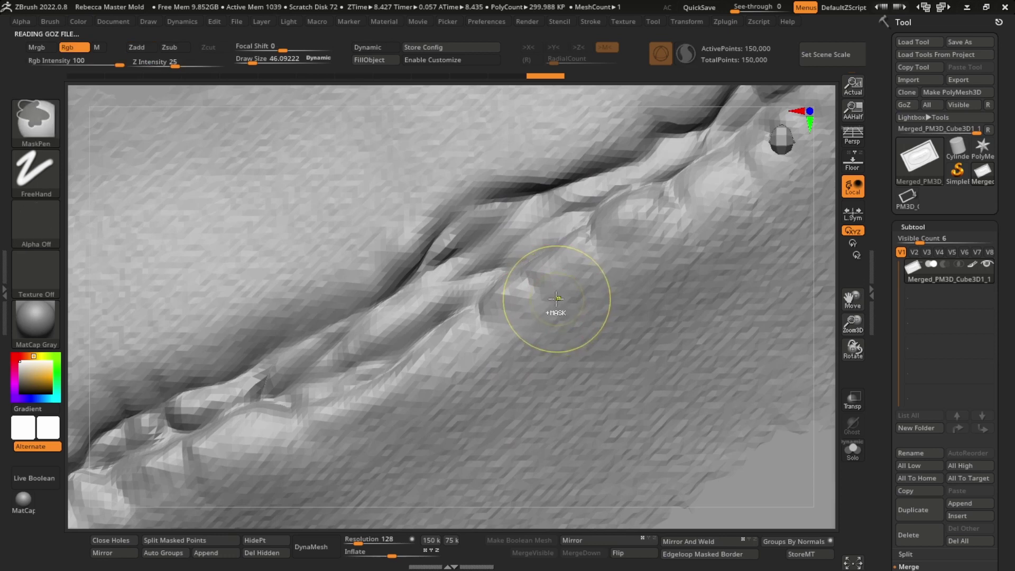
{"action": "key", "text": "ctrl+a"}
{"action": "key", "text": "ctrl+shift+a"}
{"action": "key", "text": "ctrl+a"}
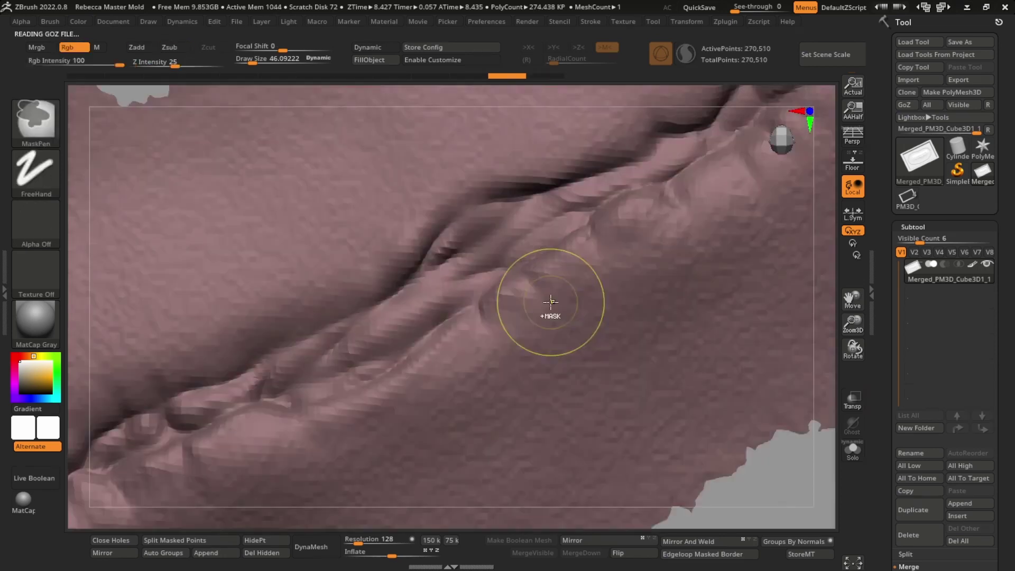
{"action": "key", "text": "ctrl+shift+a"}
{"action": "mouse_move", "coordinate": [550, 306]}
{"action": "right_mouse_down"}
{"action": "mouse_move", "coordinate": [534, 289]}
{"action": "mouse_move", "coordinate": [553, 353]}
{"action": "mouse_move", "coordinate": [650, 351]}
{"action": "mouse_move", "coordinate": [636, 355]}
{"action": "mouse_move", "coordinate": [646, 243]}
{"action": "right_mouse_up"}
{"action": "scroll", "coordinate": [532, 327], "scroll_direction": "down", "scroll_amount": 8}
{"action": "scroll", "coordinate": [437, 379], "scroll_direction": "up", "scroll_amount": 3}
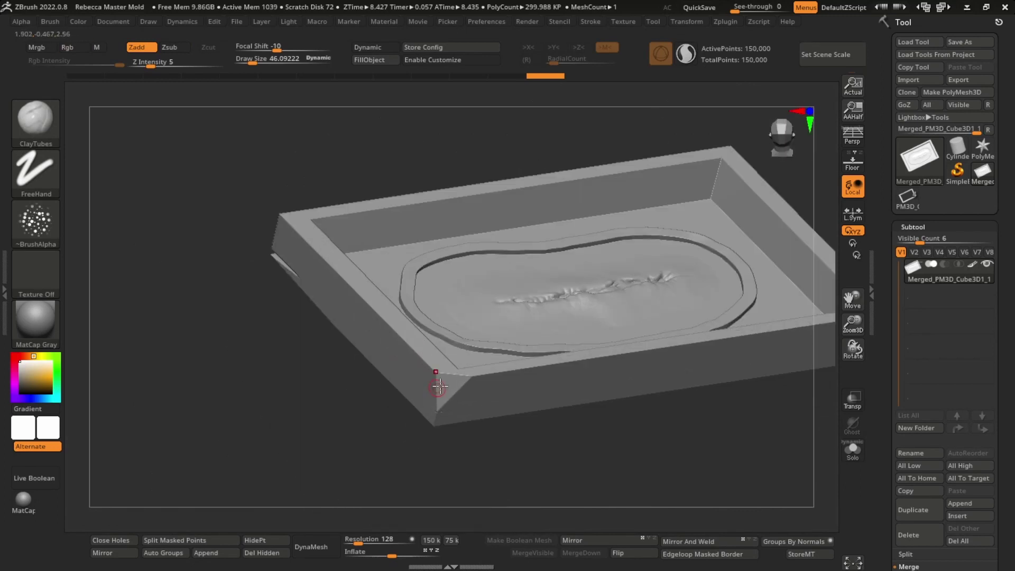
Return to the mold's state before decimation and remesh it with DynaMesh at resolution 1208
{"action": "mouse_move", "coordinate": [437, 381]}
{"action": "right_mouse_down"}
{"action": "mouse_move", "coordinate": [462, 347]}
{"action": "mouse_move", "coordinate": [497, 379]}
{"action": "mouse_move", "coordinate": [476, 386]}
{"action": "mouse_move", "coordinate": [619, 414]}
{"action": "mouse_move", "coordinate": [543, 360]}
{"action": "mouse_move", "coordinate": [505, 386]}
{"action": "mouse_move", "coordinate": [516, 436]}
{"action": "mouse_move", "coordinate": [532, 414]}
{"action": "mouse_move", "coordinate": [582, 415]}
{"action": "mouse_move", "coordinate": [612, 401]}
{"action": "mouse_move", "coordinate": [596, 293]}
{"action": "mouse_move", "coordinate": [555, 367]}
{"action": "mouse_move", "coordinate": [469, 380]}
{"action": "mouse_move", "coordinate": [468, 405]}
{"action": "right_mouse_up"}
{"action": "left_click_drag", "start_coordinate": [359, 544], "coordinate": [389, 547]}
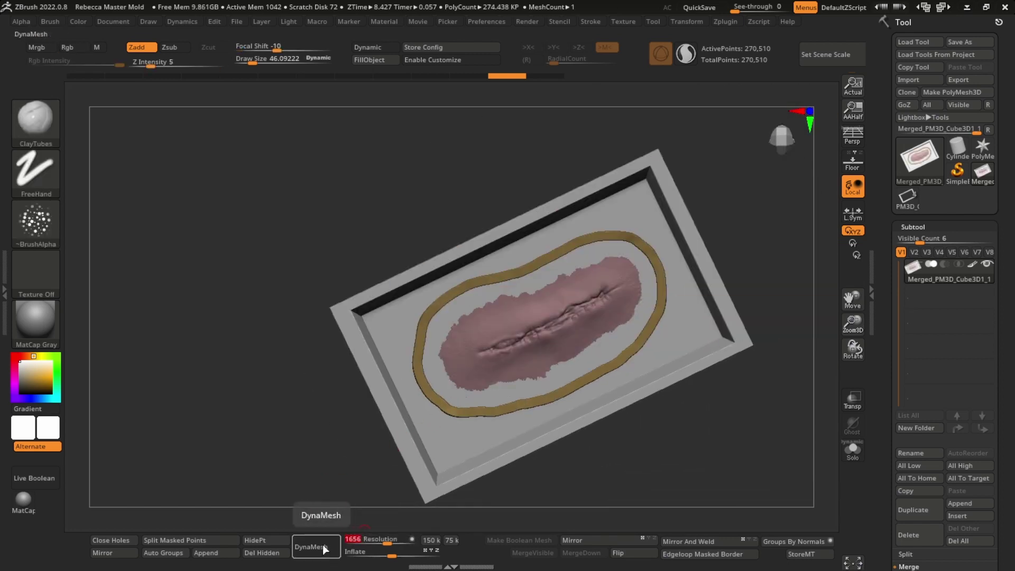
{"action": "left_click", "coordinate": [382, 545]}
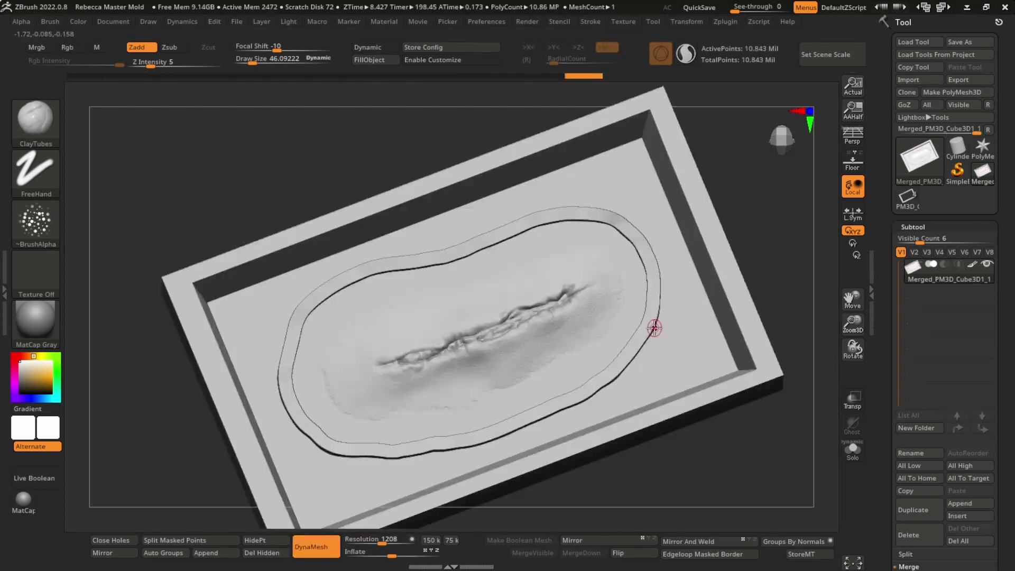
{"action": "right_click_drag", "start_coordinate": [654, 328], "coordinate": [665, 256]}
{"action": "left_click_drag", "start_coordinate": [666, 256], "coordinate": [670, 294]}
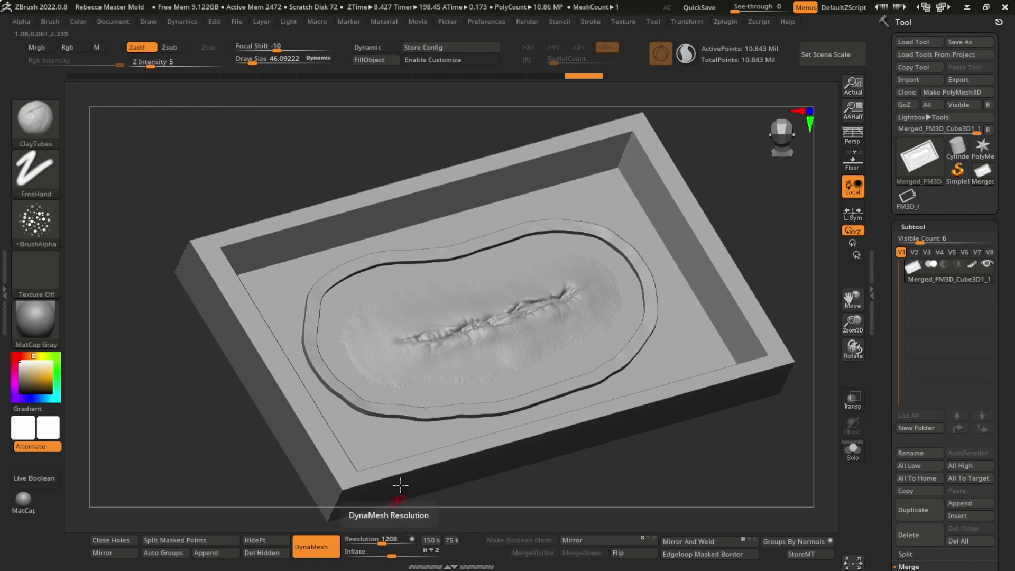
Decimate the remeshed mold with Decimation Master's 150 k preset and look over the result
{"action": "left_click", "coordinate": [734, 23]}
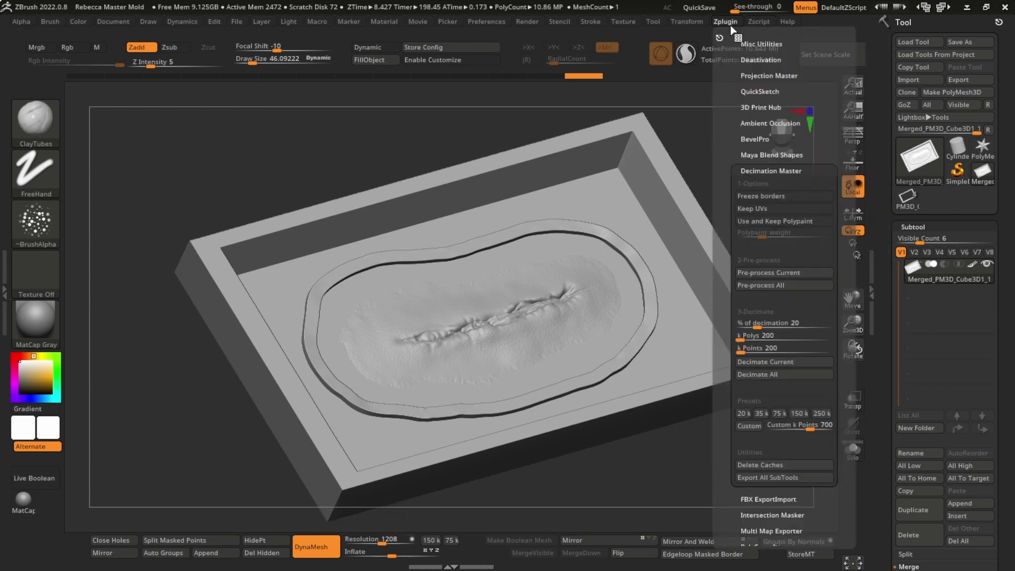
{"action": "left_click", "coordinate": [798, 413]}
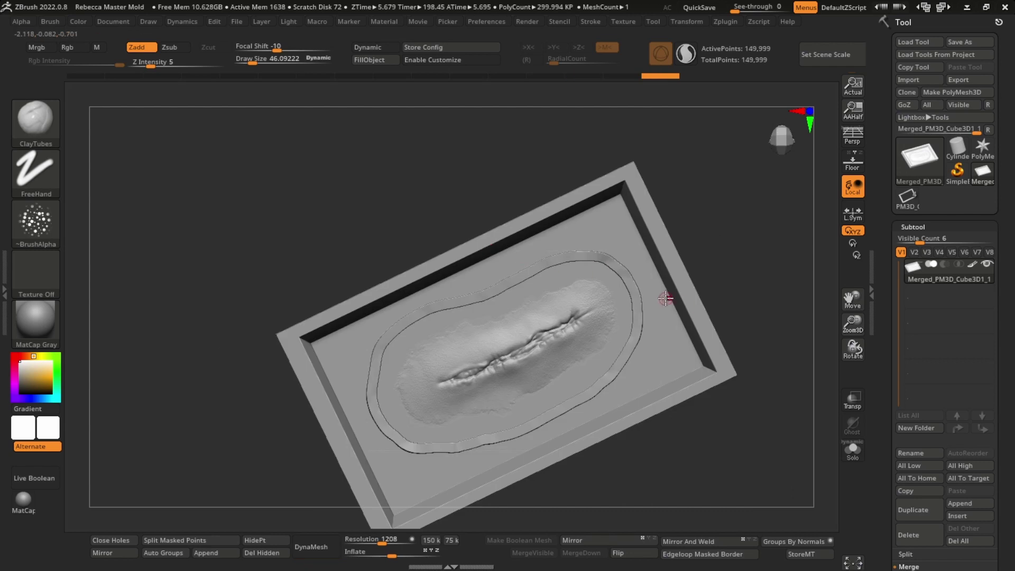
{"action": "right_click_drag", "start_coordinate": [621, 338], "coordinate": [607, 312], "text": "ctrl"}
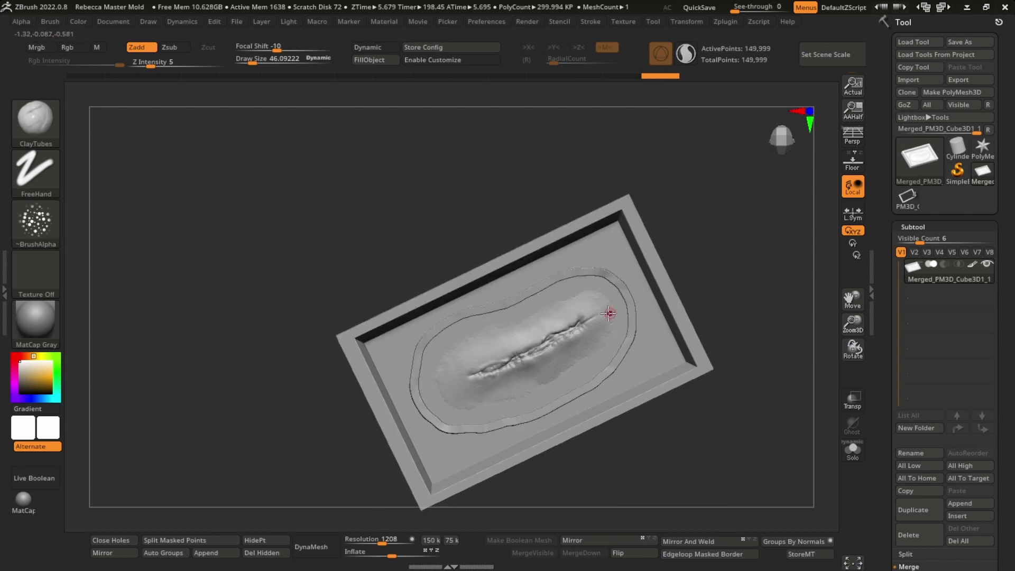
{"action": "right_click_drag", "start_coordinate": [590, 354], "coordinate": [604, 317]}
{"action": "key", "text": "f"}
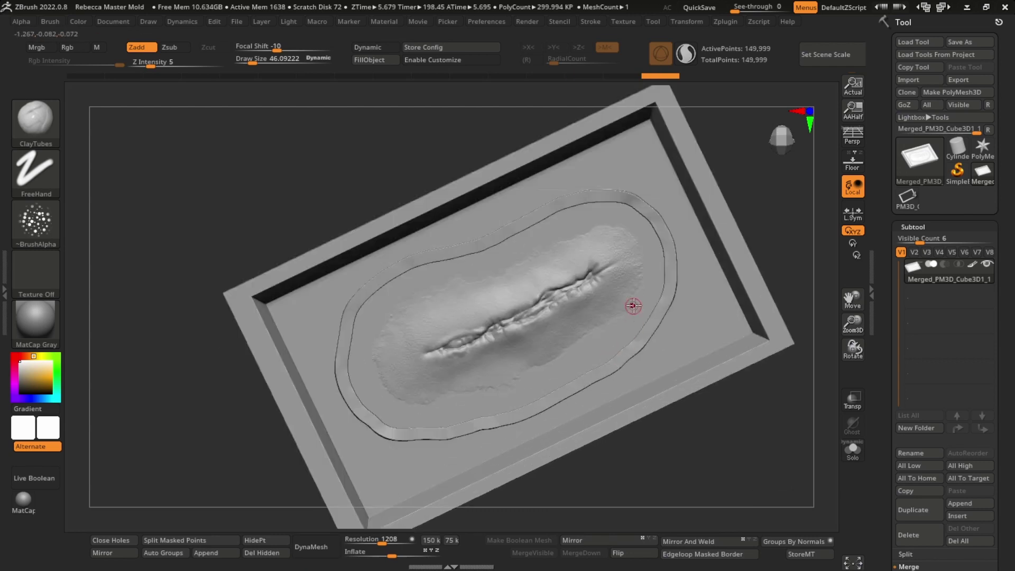
Switch from the gizmo to the transpose line and measure the length of the relief along its crease
{"action": "key", "text": "w"}
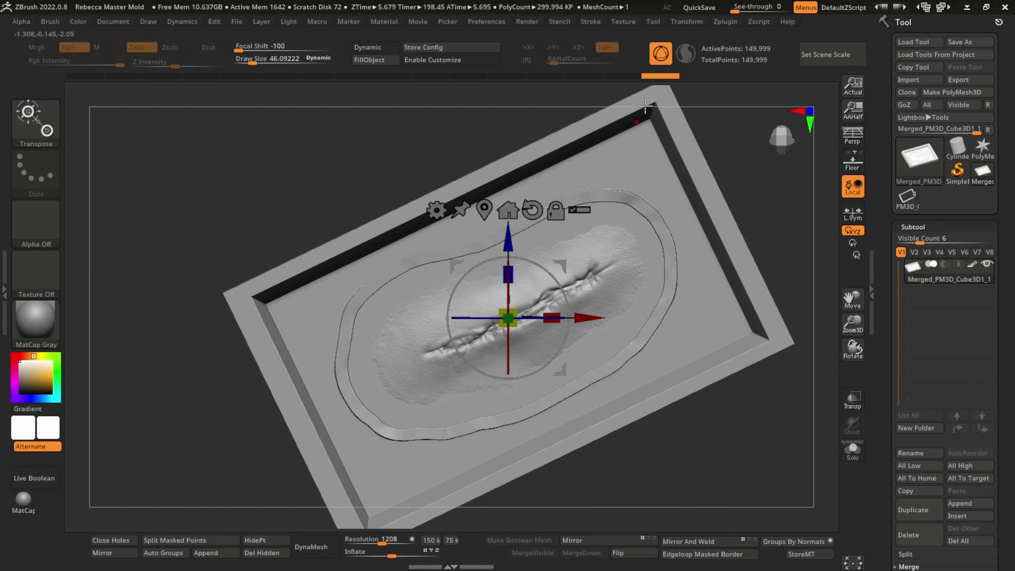
{"action": "left_click", "coordinate": [662, 55]}
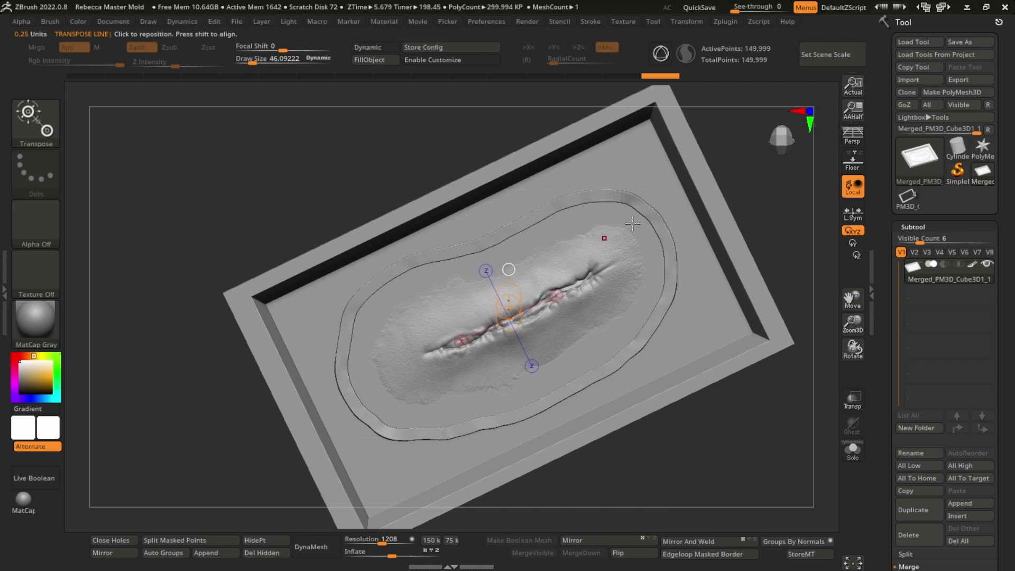
{"action": "left_click_drag", "start_coordinate": [404, 372], "coordinate": [568, 297]}
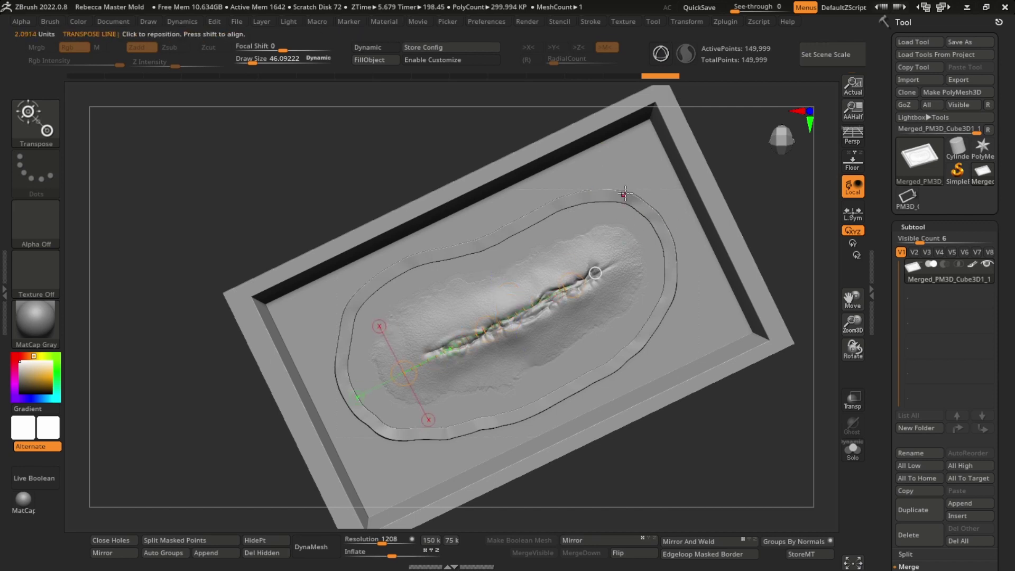
{"action": "mouse_move", "coordinate": [621, 198]}
{"action": "left_mouse_down"}
{"action": "mouse_move", "coordinate": [509, 332]}
{"action": "mouse_move", "coordinate": [674, 277]}
{"action": "left_mouse_up"}
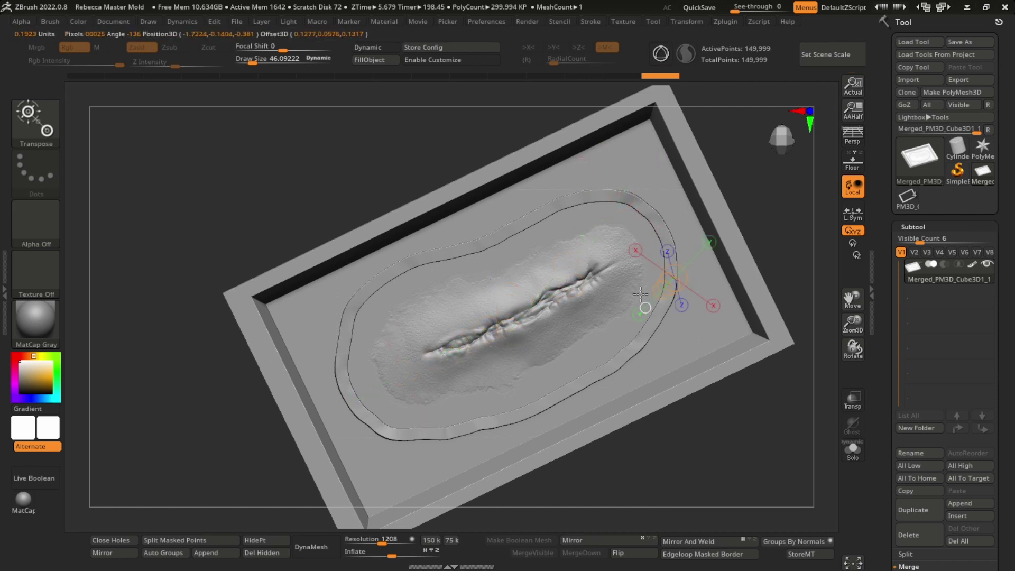
{"action": "left_click", "coordinate": [664, 60]}
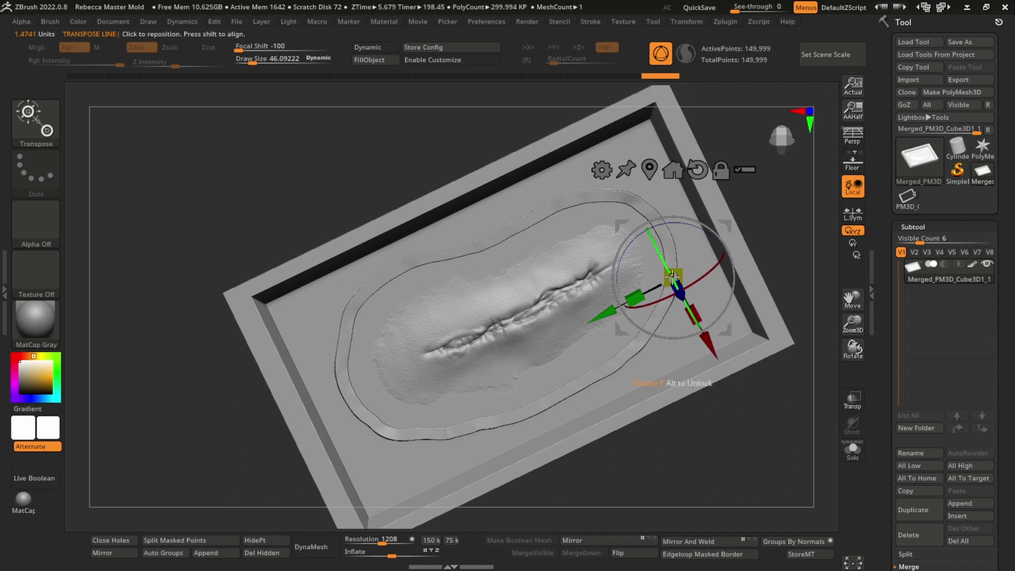
{"action": "left_click", "coordinate": [660, 53]}
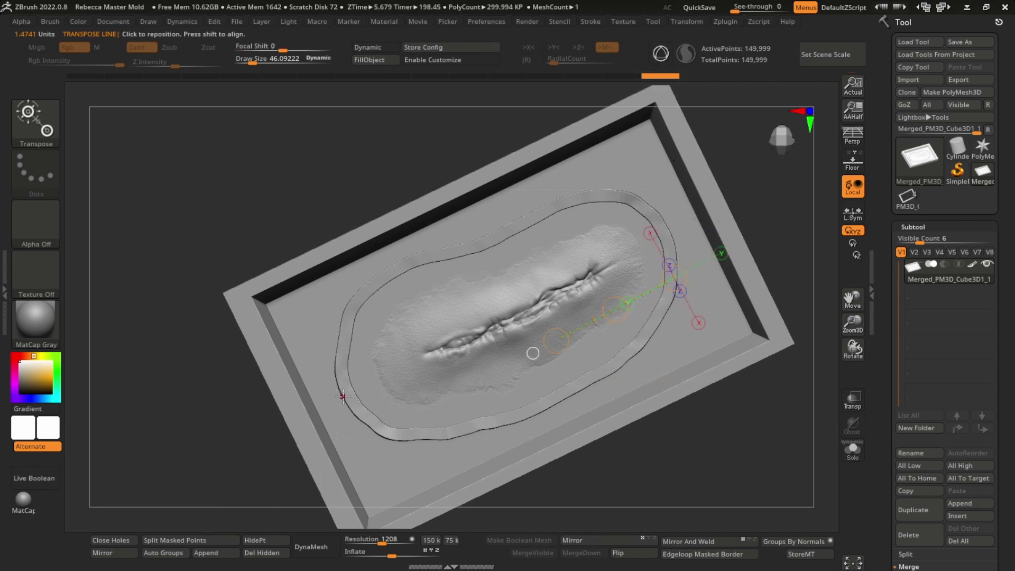
{"action": "left_click_drag", "start_coordinate": [343, 392], "coordinate": [638, 241]}
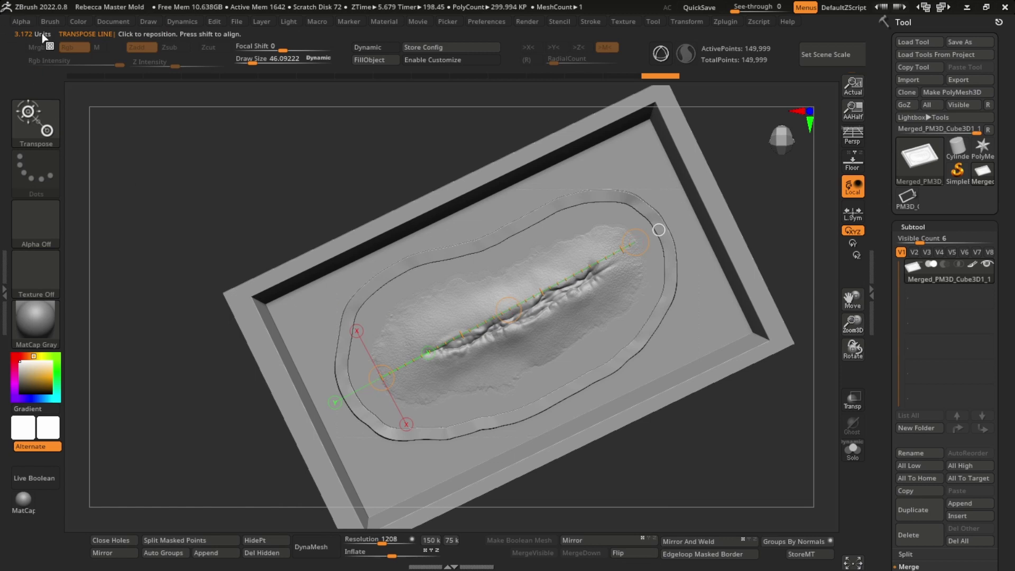
Set the mold's export scale to 2
{"action": "left_click", "coordinate": [949, 225]}
{"action": "left_click_drag", "start_coordinate": [974, 320], "coordinate": [976, 267]}
{"action": "left_click_drag", "start_coordinate": [963, 491], "coordinate": [956, 311]}
{"action": "left_click", "coordinate": [911, 388]}
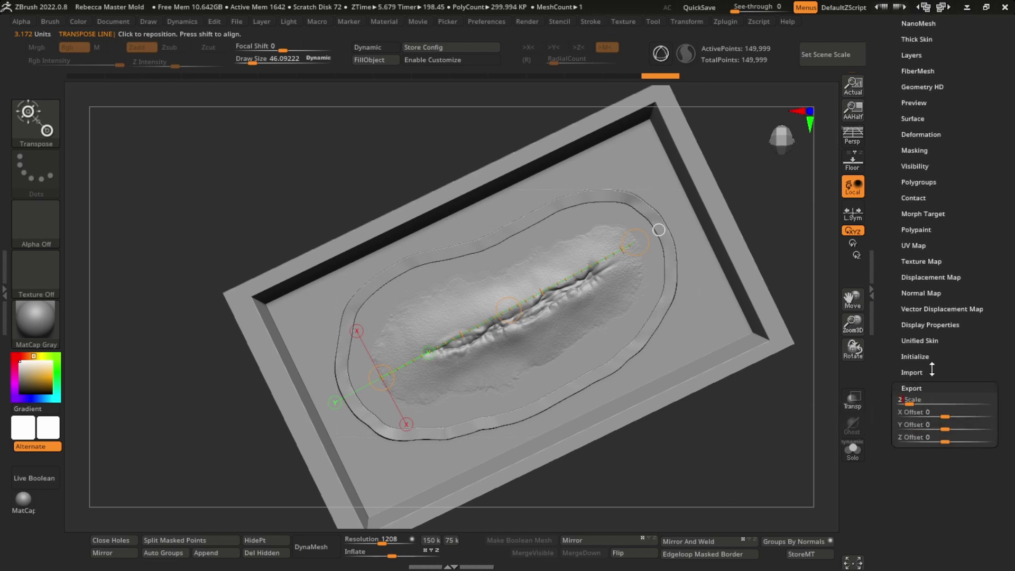
{"action": "left_click", "coordinate": [912, 388]}
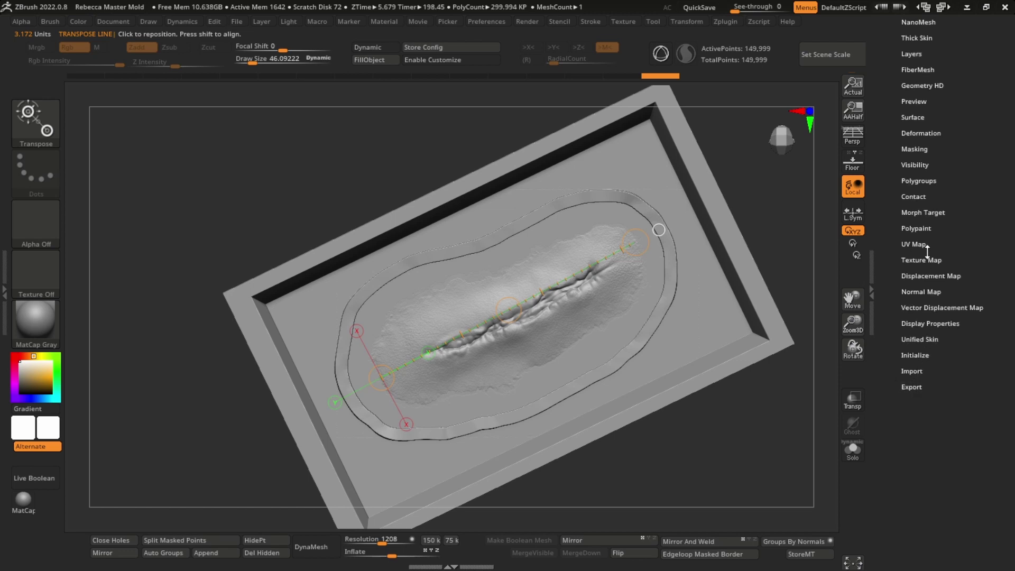
{"action": "left_click", "coordinate": [910, 382]}
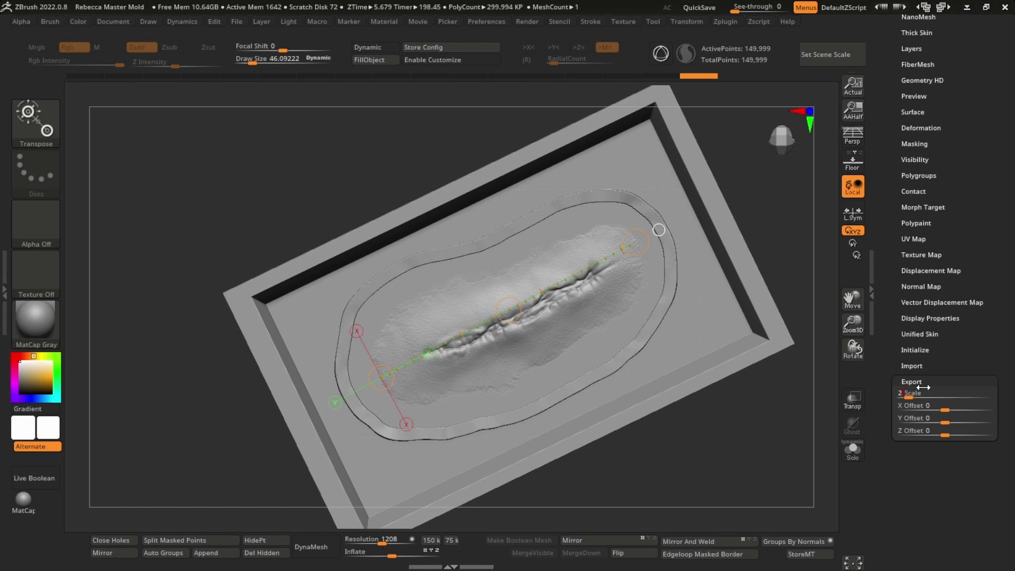
{"action": "left_click", "coordinate": [911, 382]}
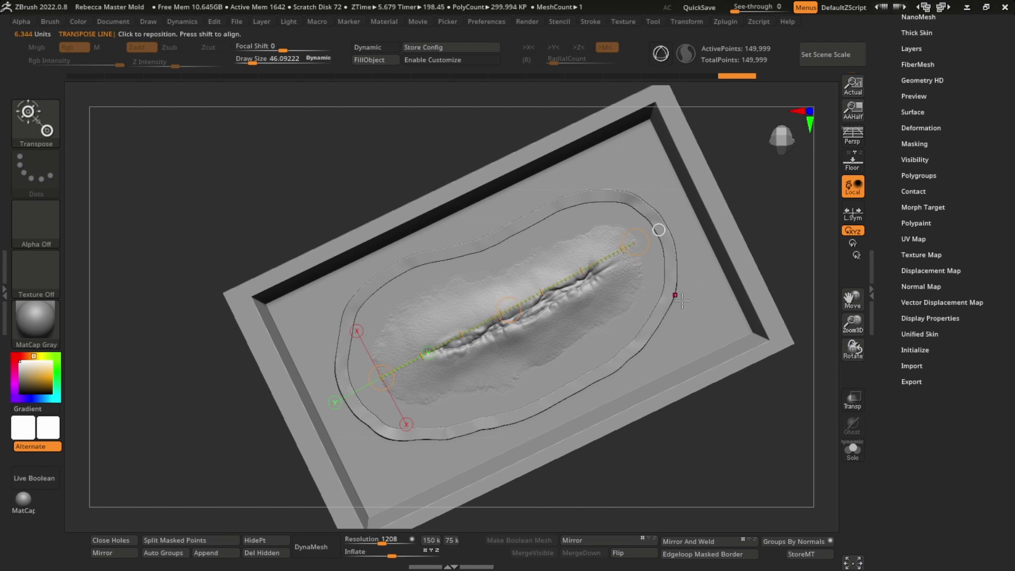
Measure the height of the inner wall on one short side of the frame with the transpose line
{"action": "right_click_drag", "start_coordinate": [682, 301], "coordinate": [669, 277]}
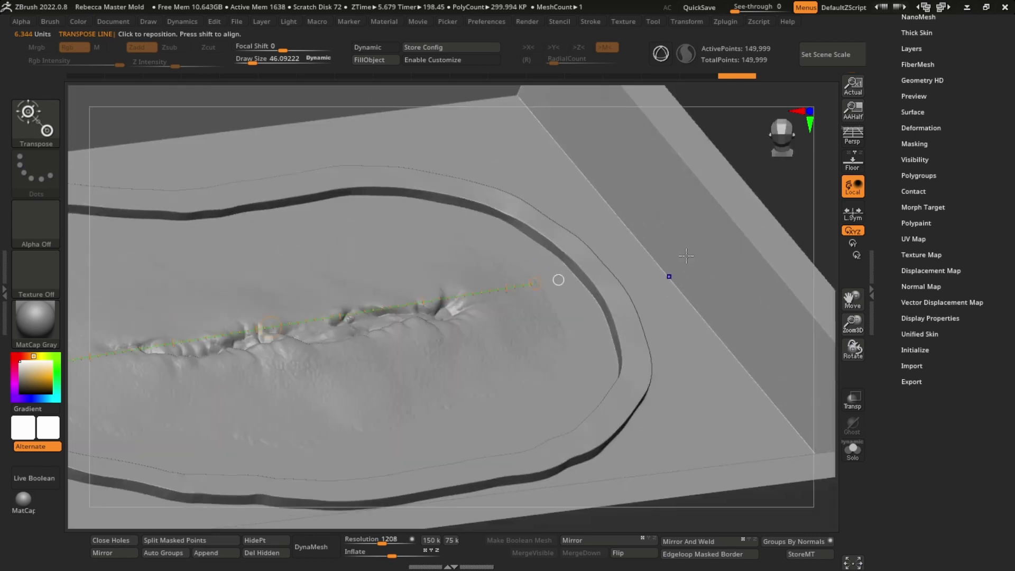
{"action": "key", "text": "shift+f"}
{"action": "key", "text": "shift+f"}
{"action": "key", "text": "shift+f"}
{"action": "right_click_drag", "start_coordinate": [721, 235], "coordinate": [694, 194], "text": "ctrl"}
{"action": "mouse_move", "coordinate": [680, 147]}
{"action": "left_mouse_down"}
{"action": "mouse_move", "coordinate": [652, 210]}
{"action": "mouse_move", "coordinate": [646, 295]}
{"action": "mouse_move", "coordinate": [575, 312]}
{"action": "left_mouse_up"}
{"action": "scroll", "coordinate": [659, 290], "scroll_direction": "down", "scroll_amount": 5}
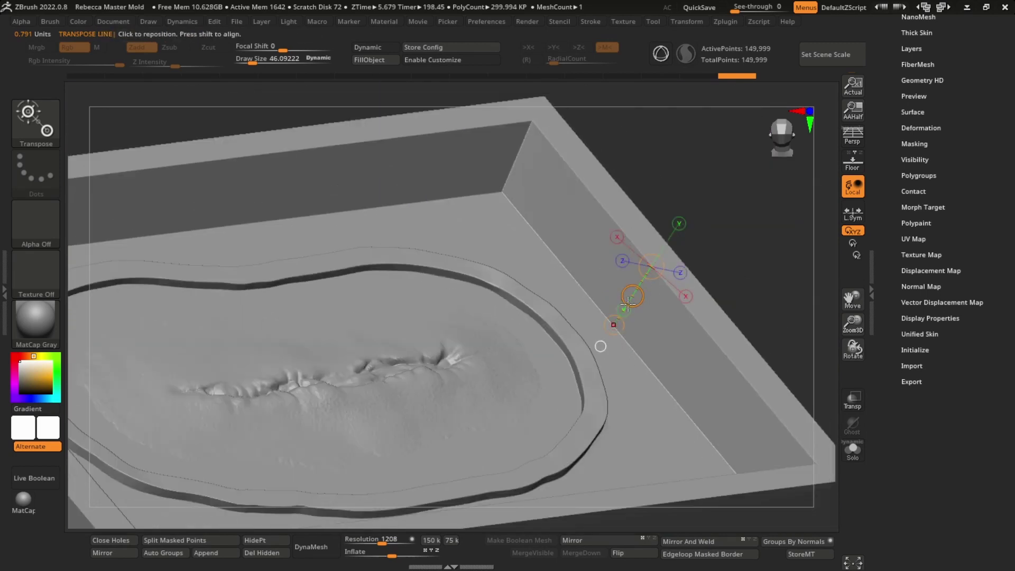
Turn the mold to its underside and measure the length of one long outer edge with the transpose line
{"action": "mouse_move", "coordinate": [657, 378]}
{"action": "right_mouse_down", "text": "ctrl"}
{"action": "mouse_move", "coordinate": [661, 331]}
{"action": "mouse_move", "coordinate": [682, 327]}
{"action": "mouse_move", "coordinate": [648, 360]}
{"action": "mouse_move", "coordinate": [663, 357]}
{"action": "mouse_move", "coordinate": [628, 406]}
{"action": "mouse_move", "coordinate": [622, 386]}
{"action": "right_mouse_up", "text": "ctrl"}
{"action": "key", "text": "q"}
{"action": "mouse_move", "coordinate": [623, 386]}
{"action": "right_mouse_down", "text": "alt"}
{"action": "mouse_move", "coordinate": [670, 294]}
{"action": "mouse_move", "coordinate": [657, 397]}
{"action": "mouse_move", "coordinate": [632, 412]}
{"action": "right_mouse_up", "text": "alt"}
{"action": "right_click_drag", "start_coordinate": [673, 228], "coordinate": [695, 321]}
{"action": "key", "text": "w"}
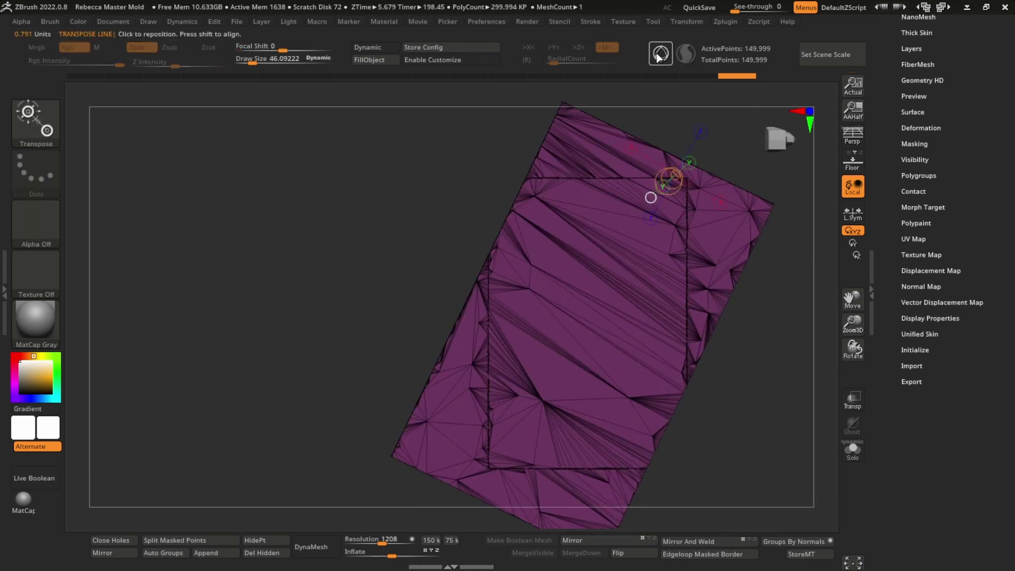
{"action": "right_click_drag", "start_coordinate": [555, 330], "coordinate": [468, 387], "text": "alt"}
{"action": "right_click_drag", "start_coordinate": [474, 322], "coordinate": [460, 263], "text": "ctrl"}
{"action": "left_click_drag", "start_coordinate": [477, 193], "coordinate": [342, 470]}
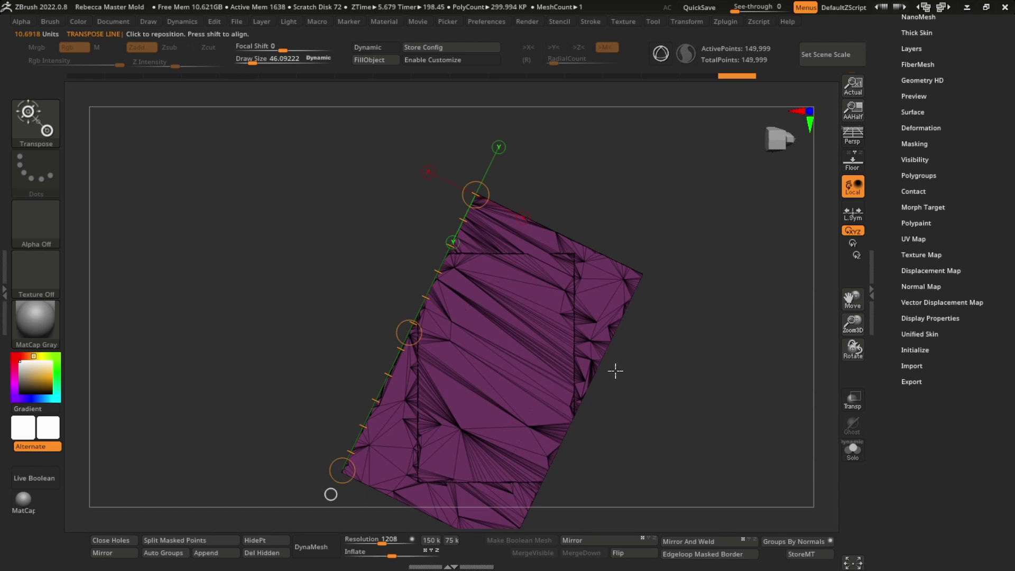
Examine the finished mold's relief, surrounding tube and rectangular frame close up and from several angles
{"action": "mouse_move", "coordinate": [548, 330]}
{"action": "right_mouse_down"}
{"action": "mouse_move", "coordinate": [582, 430]}
{"action": "mouse_move", "coordinate": [691, 367]}
{"action": "right_mouse_up"}
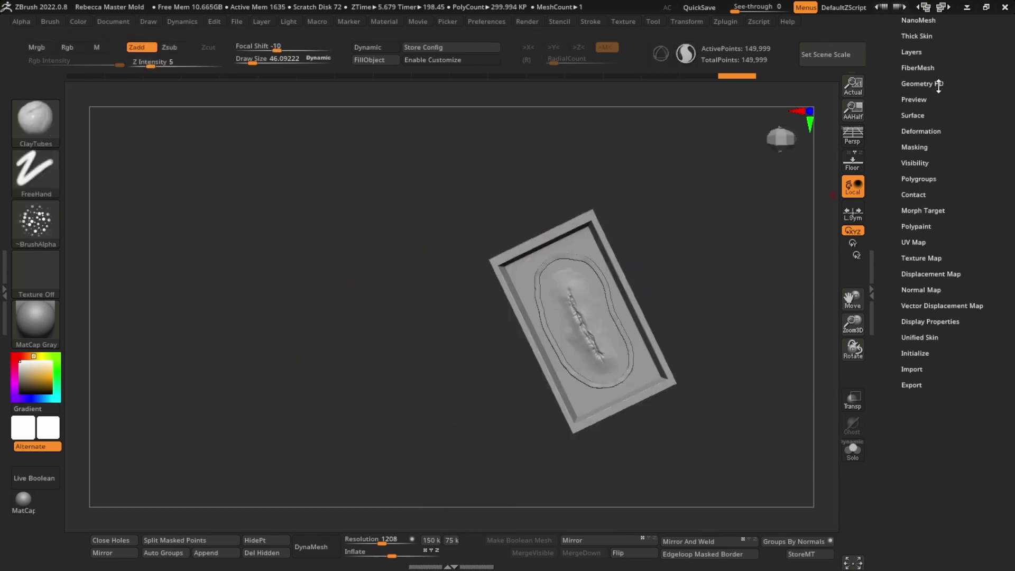
{"action": "scroll", "coordinate": [939, 84], "scroll_direction": "up", "scroll_amount": 5}
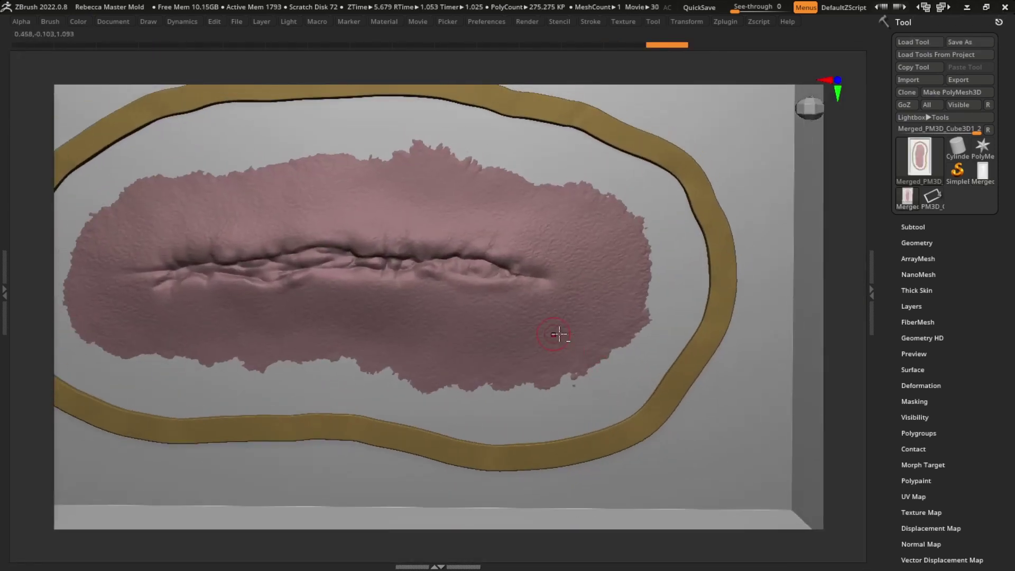
{"action": "right_click_drag", "start_coordinate": [558, 334], "coordinate": [673, 329], "text": "alt"}
{"action": "right_click_drag", "start_coordinate": [705, 362], "coordinate": [681, 353], "text": "alt"}
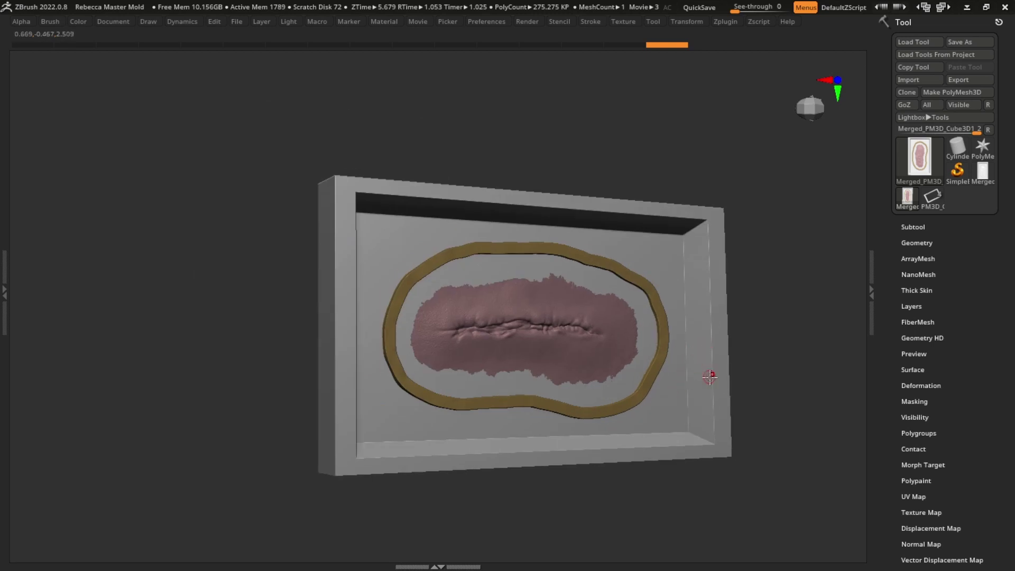
{"action": "right_click_drag", "start_coordinate": [731, 303], "coordinate": [739, 333], "text": "alt"}
{"action": "right_click_drag", "start_coordinate": [739, 332], "coordinate": [730, 361], "text": "ctrl"}
{"action": "right_click_drag", "start_coordinate": [666, 385], "coordinate": [636, 386], "text": "ctrl"}
{"action": "right_click_drag", "start_coordinate": [663, 311], "coordinate": [668, 349], "text": "ctrl"}
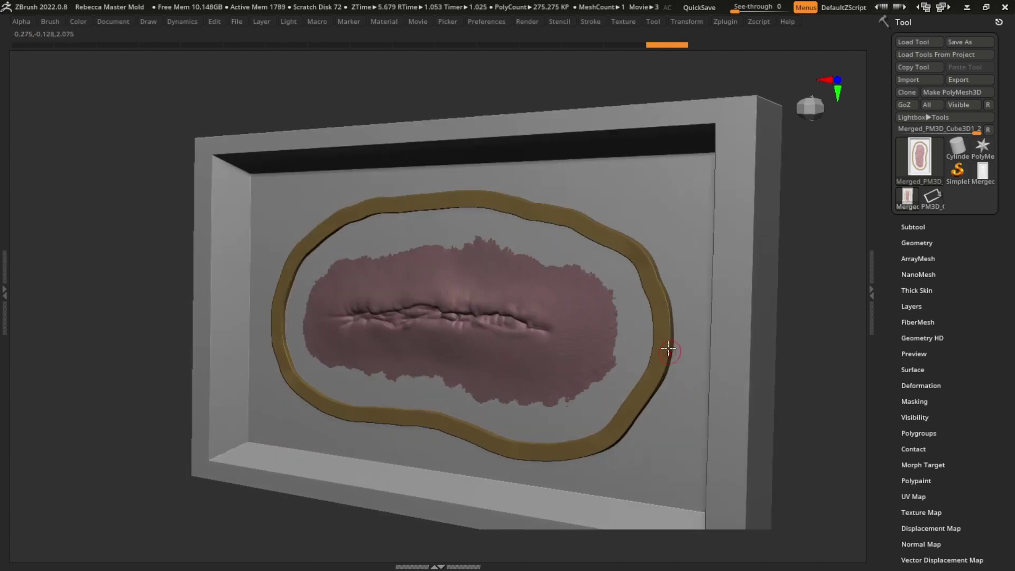